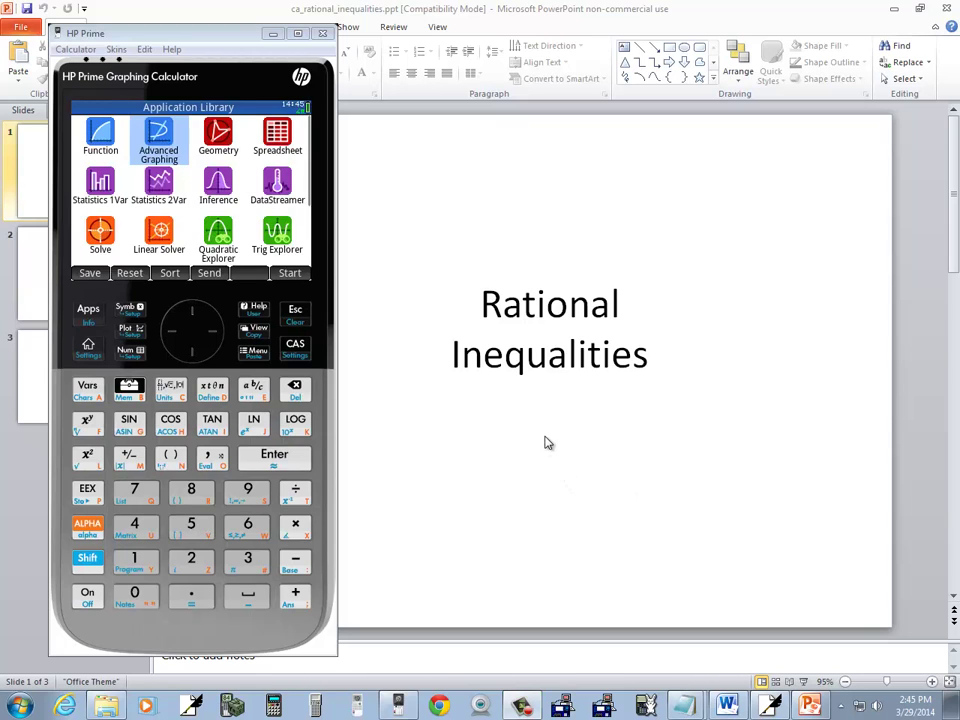
Step: Type the title 'Rational Inequalities' in a blank Word document
key("alt+Tab")
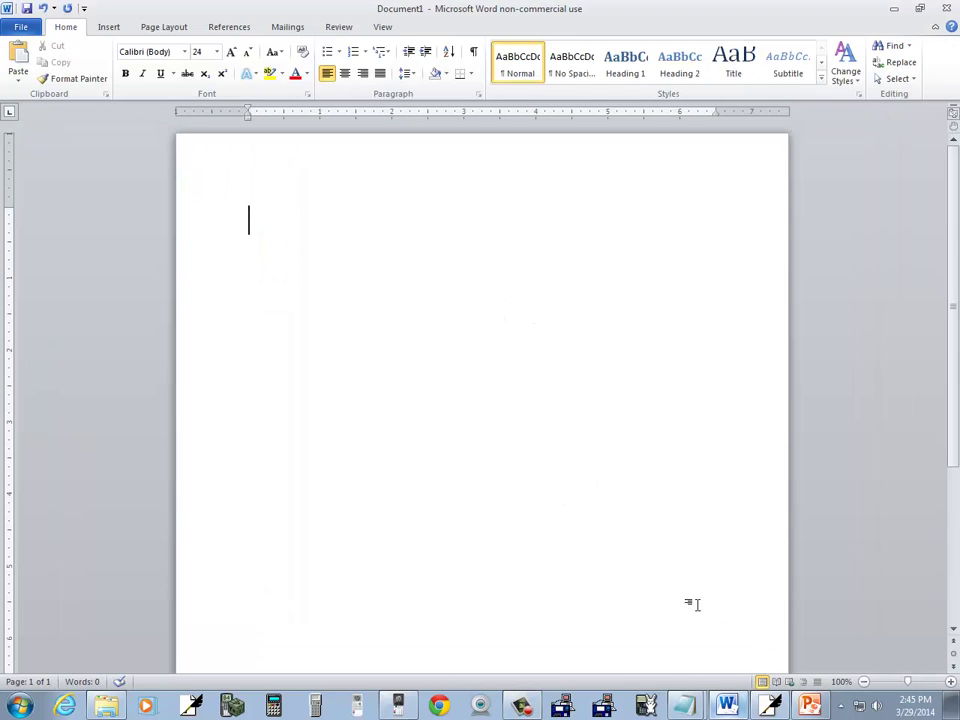
type("R")
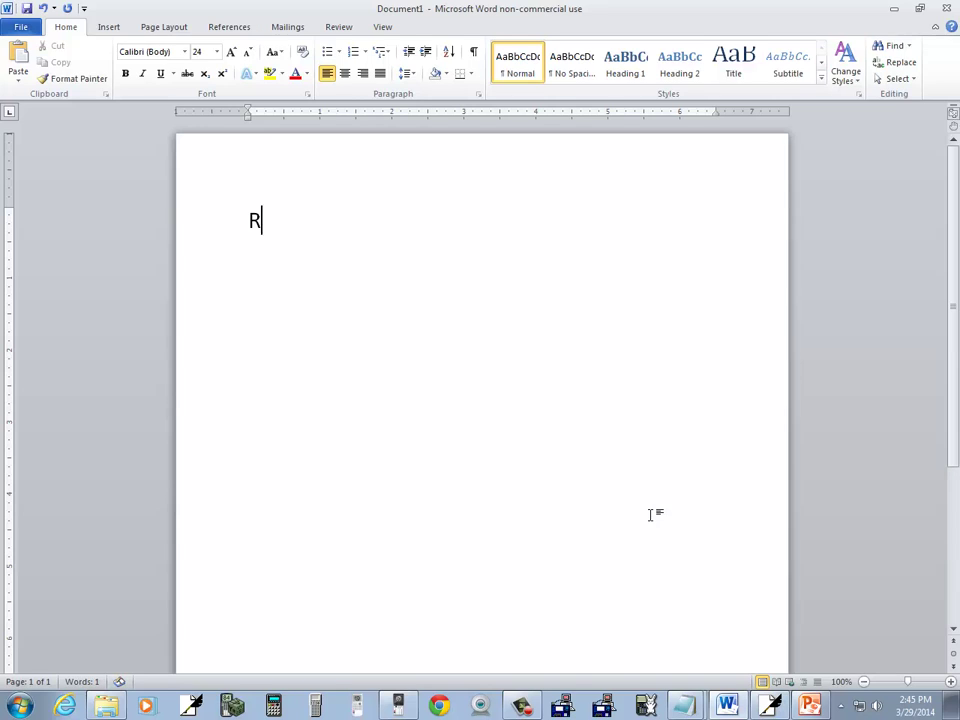
type("ational Inn")
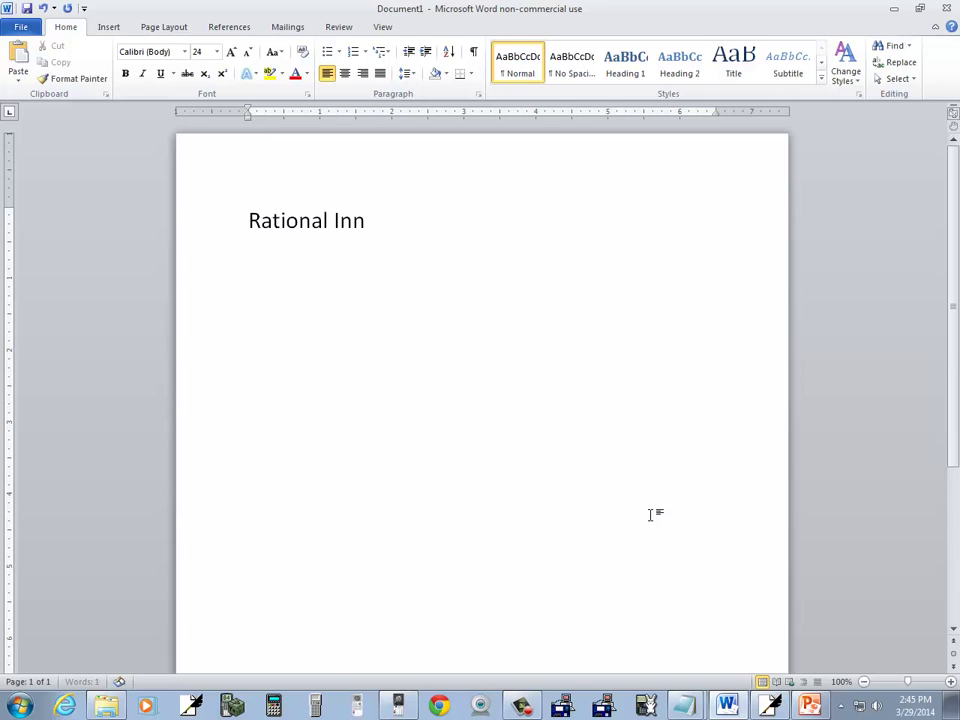
key("BackSpace")
type("equalities")
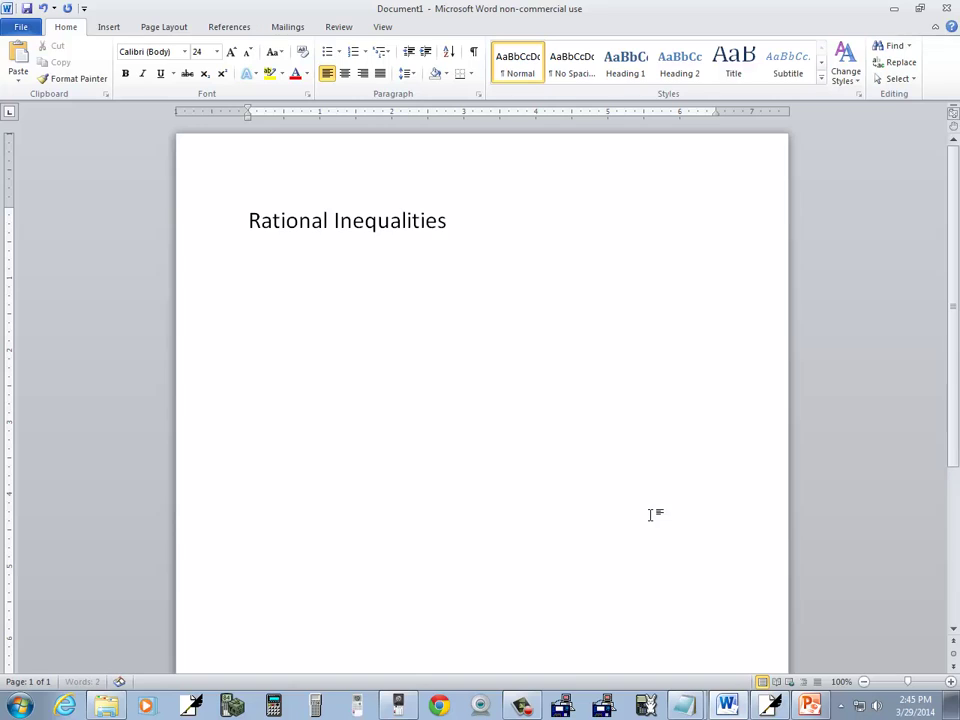
Step: Add step 1 'Get everything on left side, zero on right side' and step 2 'Get a single fraction'
key("Return")
type("1. Get everything o")
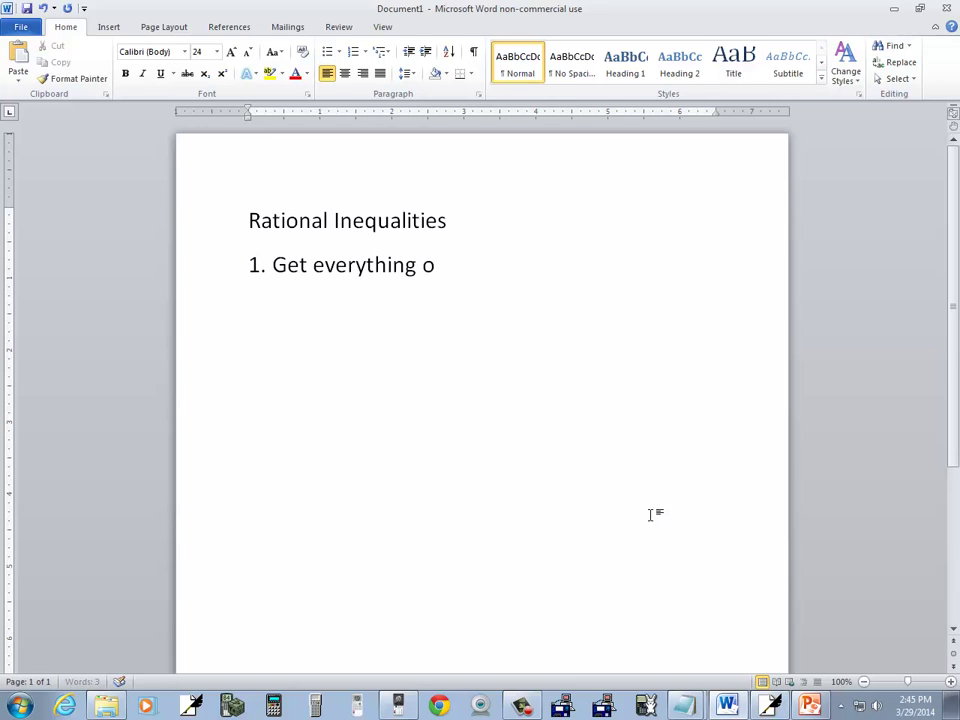
type("n left size,")
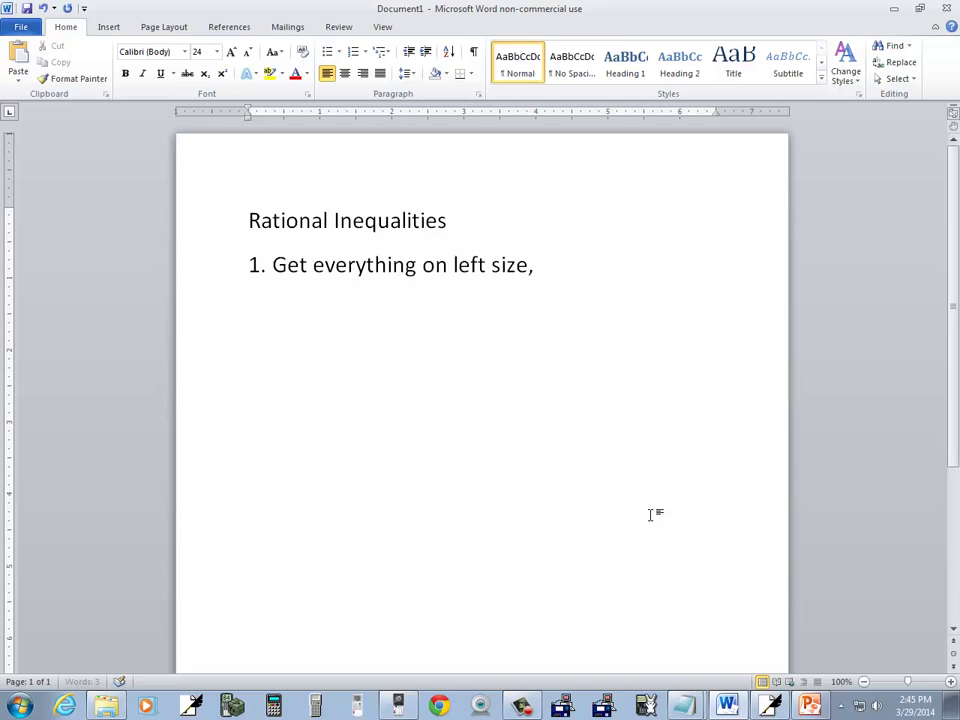
type(" z")
key("BackSpace")
key("BackSpace")
key("BackSpace")
key("BackSpace")
key("BackSpace")
type("de, zero on")
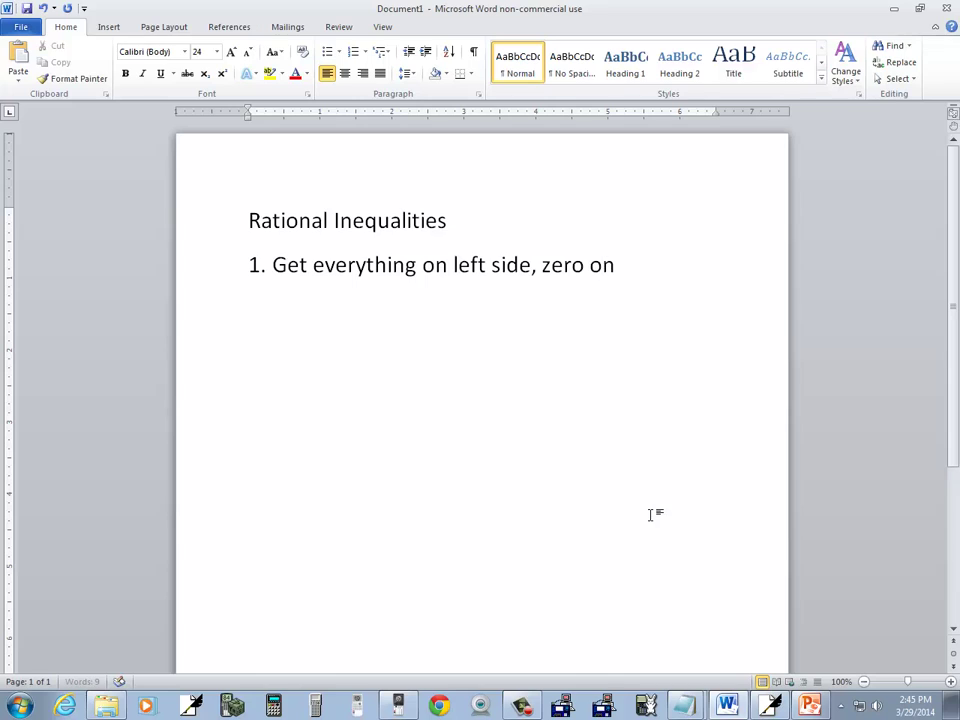
type(" right side ")
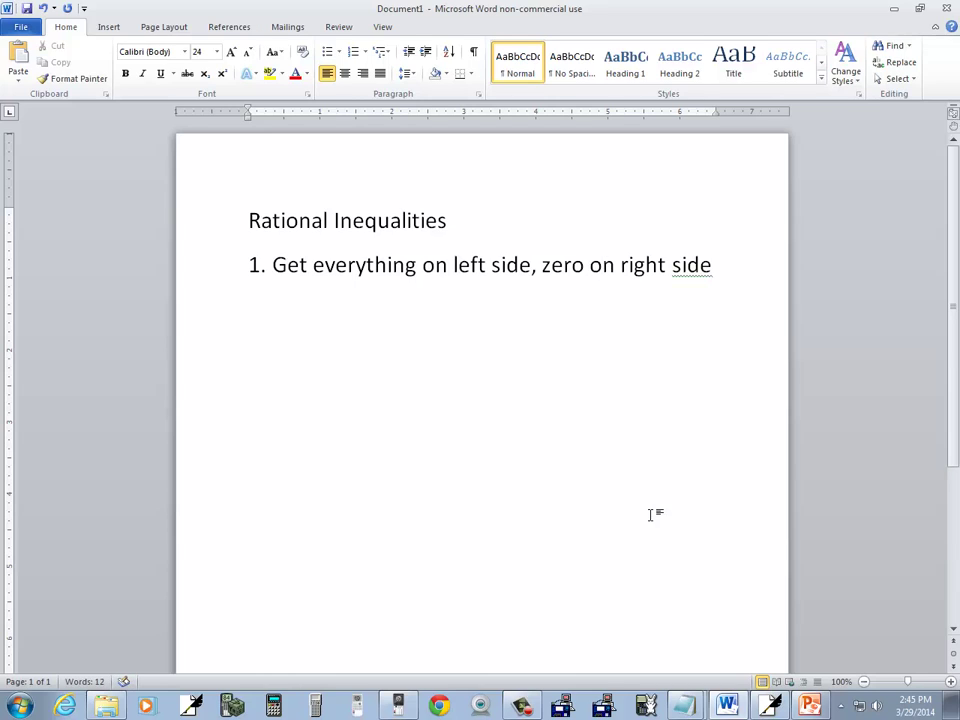
type("2. Get a single fr")
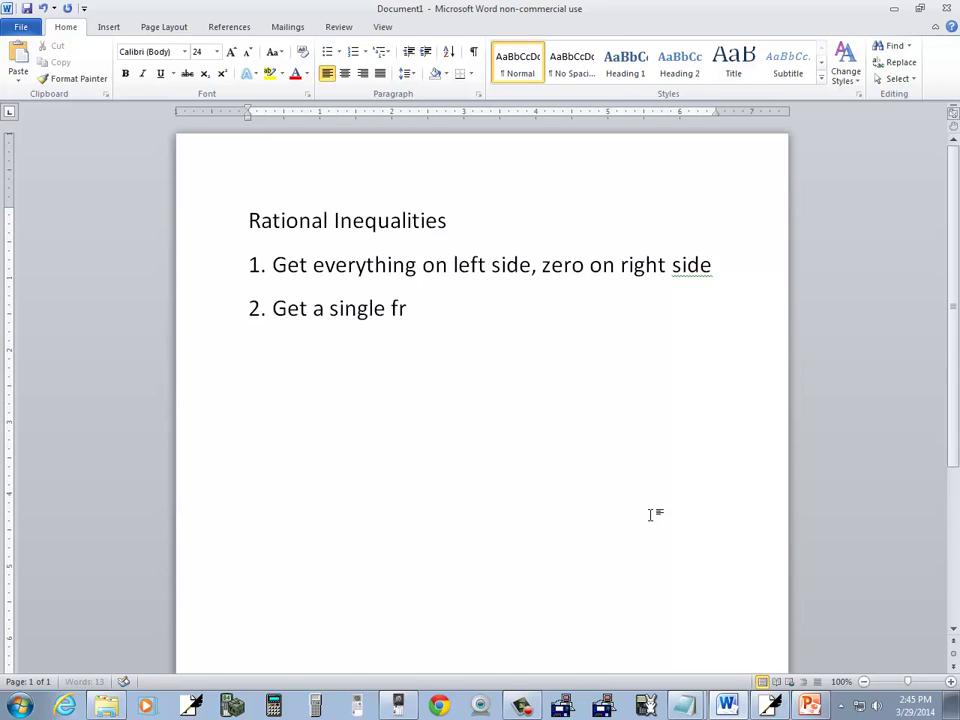
type("action")
Step: Add step 3: 'Factor top, factor bottom, set each factor equal to zero and solve (critical values)'
key("Return")
type("3. Facto")
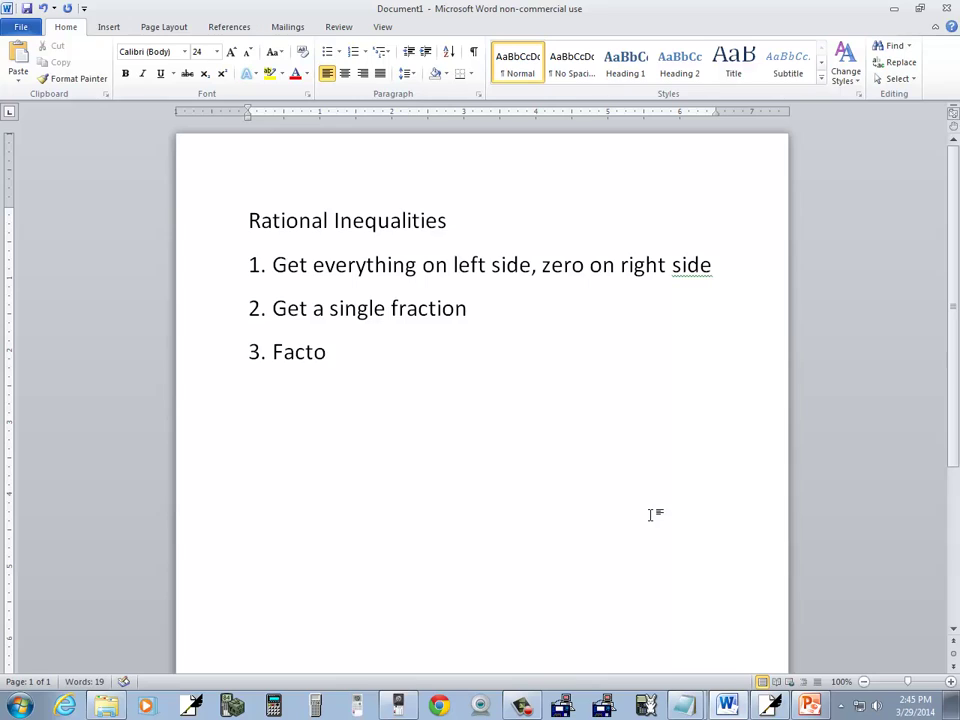
type("r top, faco")
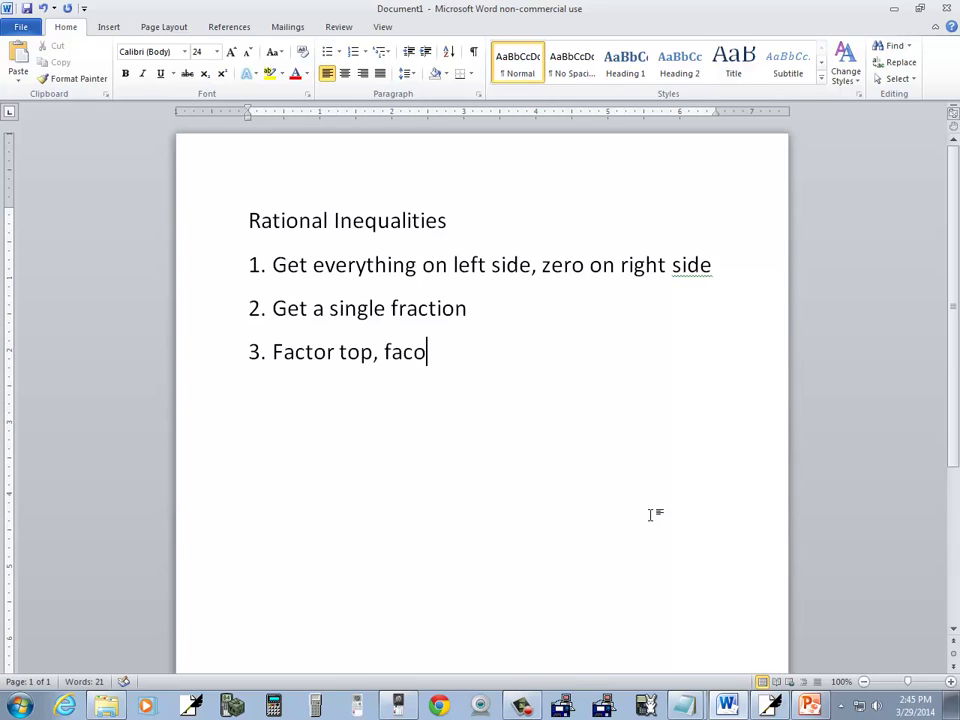
key("BackSpace")
type("tor bottom,")
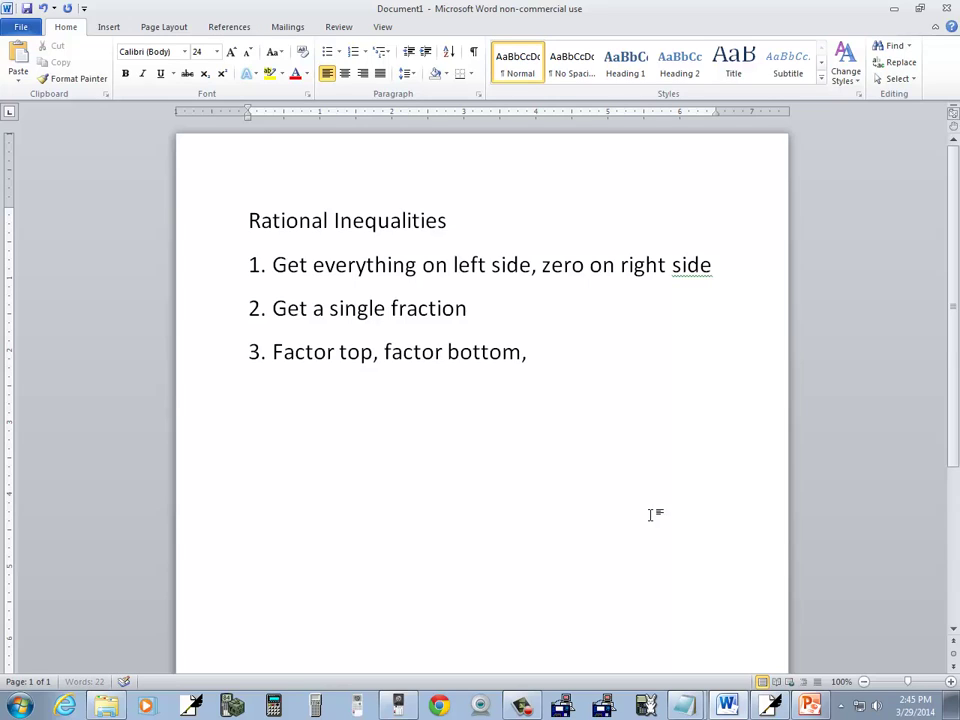
type(" set each f")
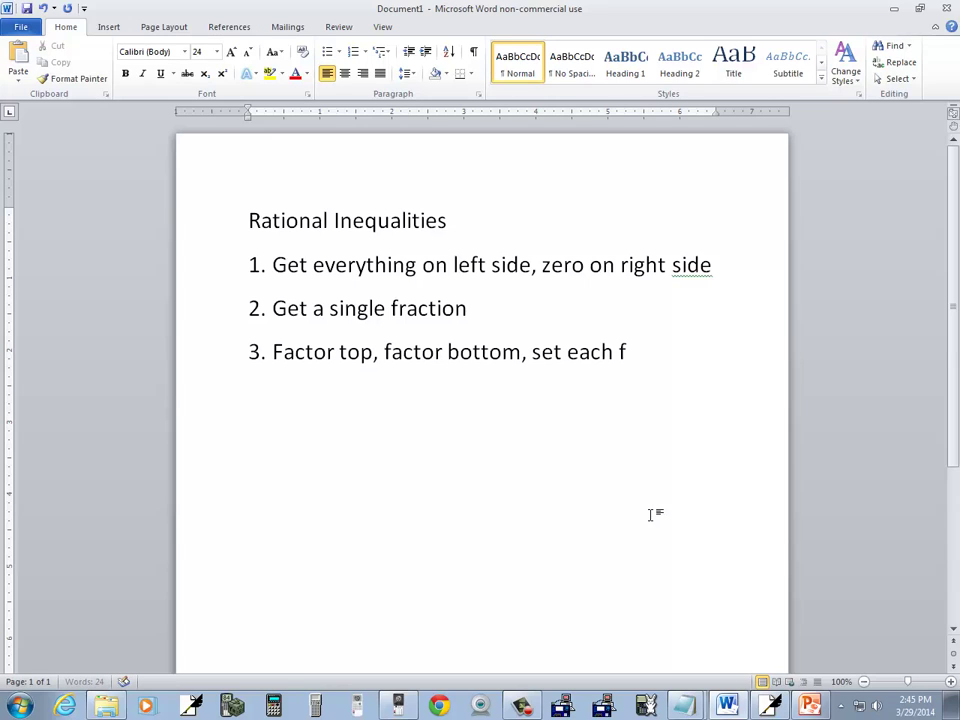
type("actor equ")
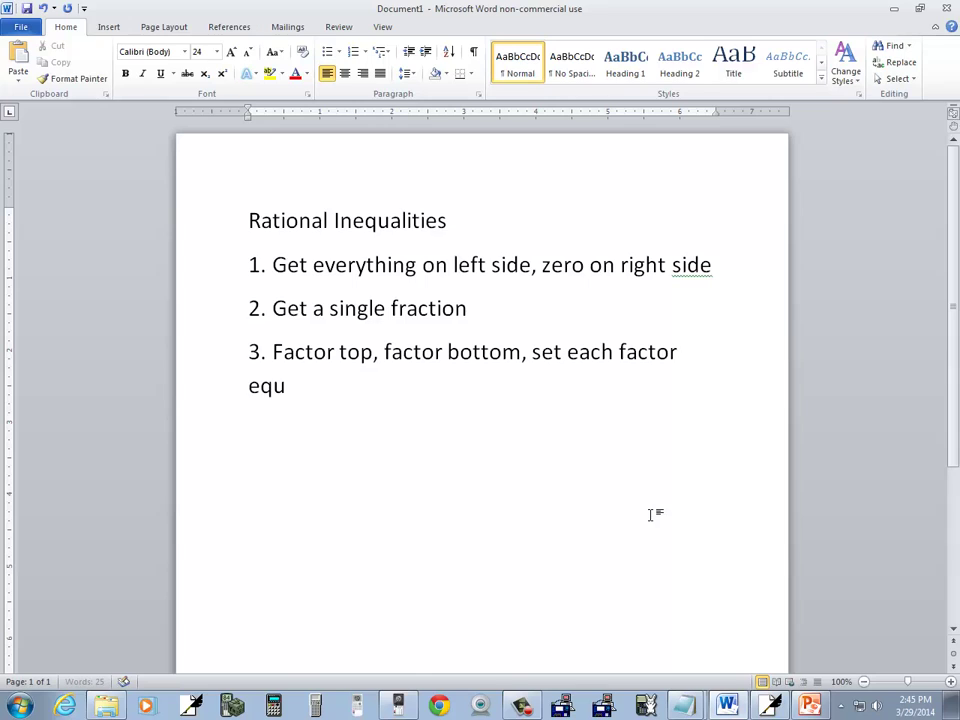
type("al to zero")
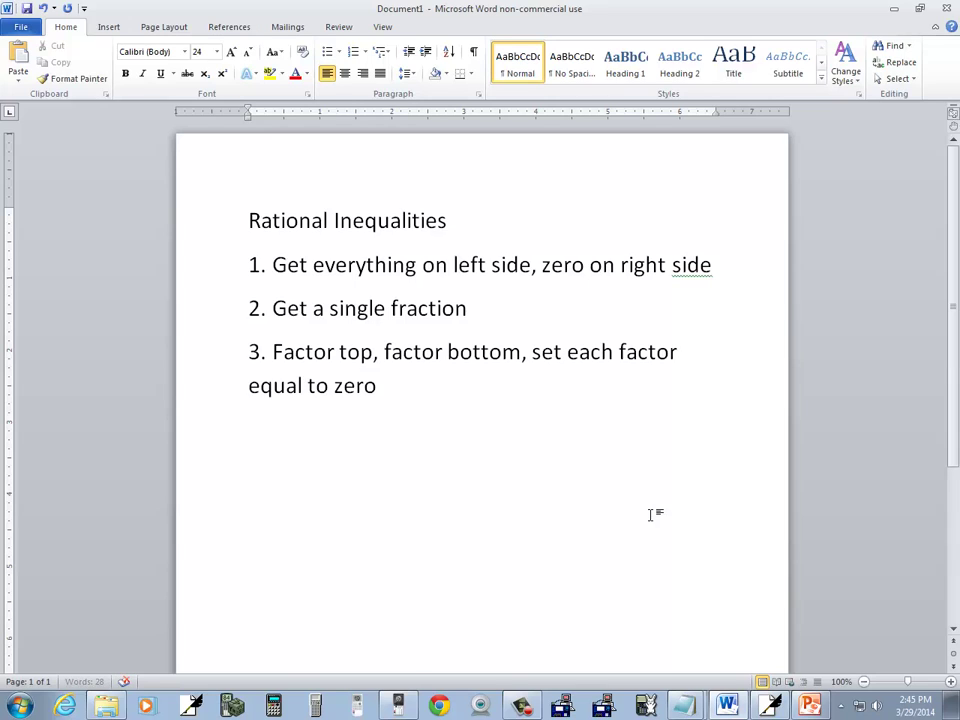
type(" and solve (cri")
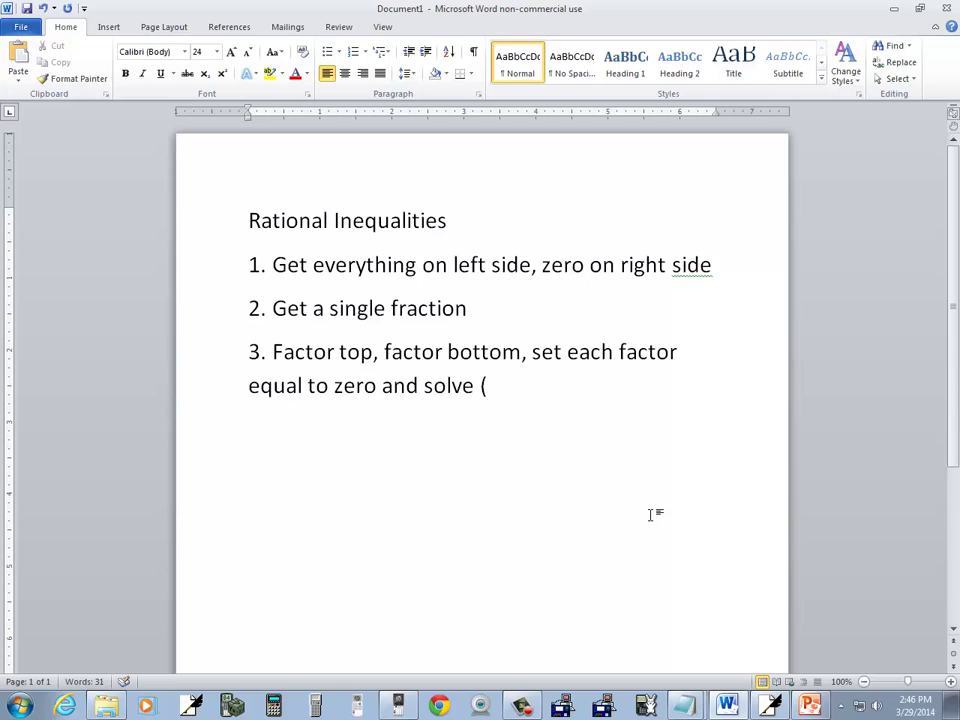
key("BackSpace")
type("ritical values)")
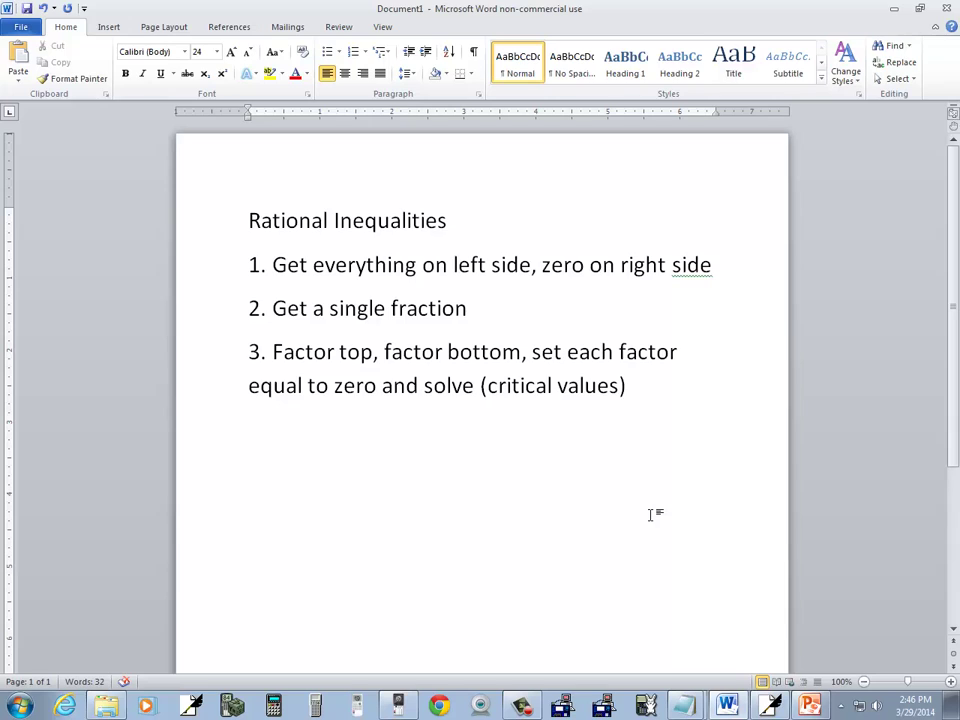
Step: Add step 4 about using the x-axis and critical values, and begin the '< or < :' rule line
key("Return")
type("4. Using x-ax")
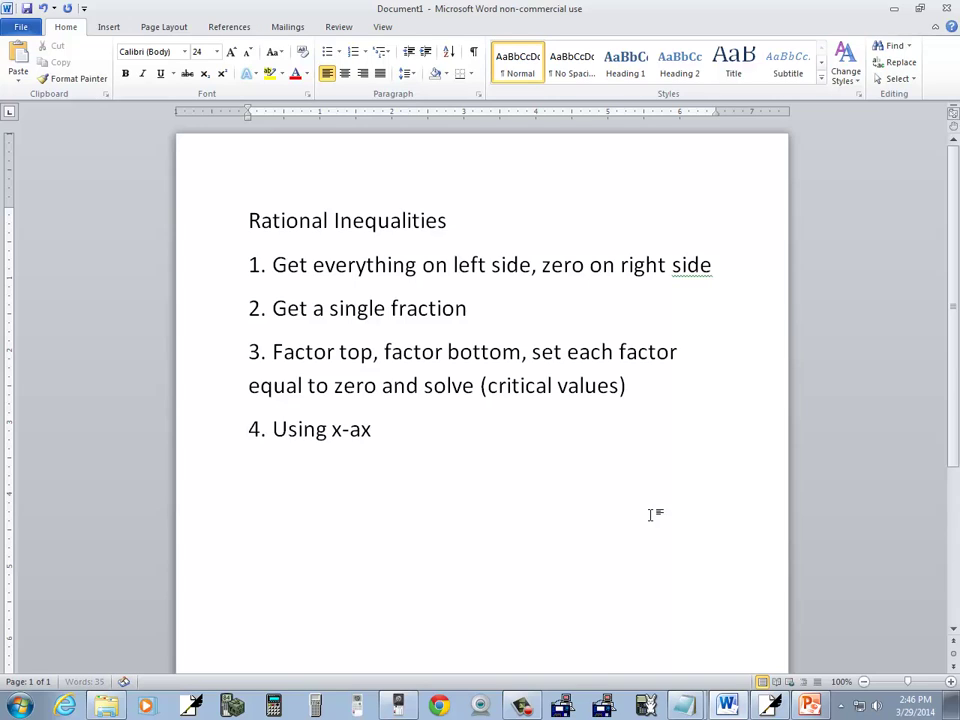
type("is, critica")
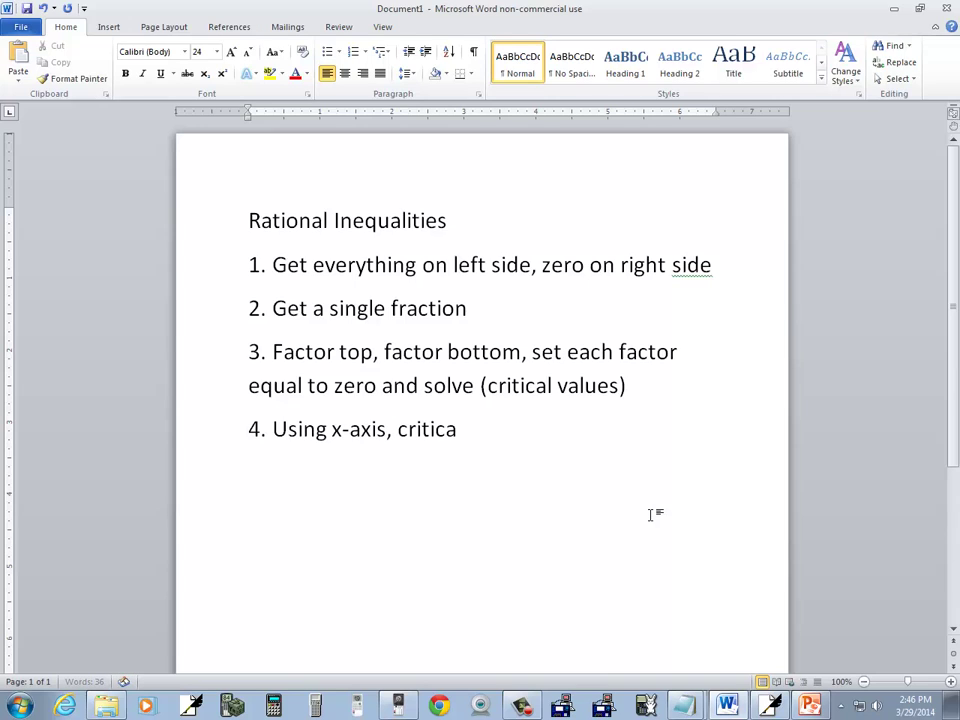
type("l values, and")
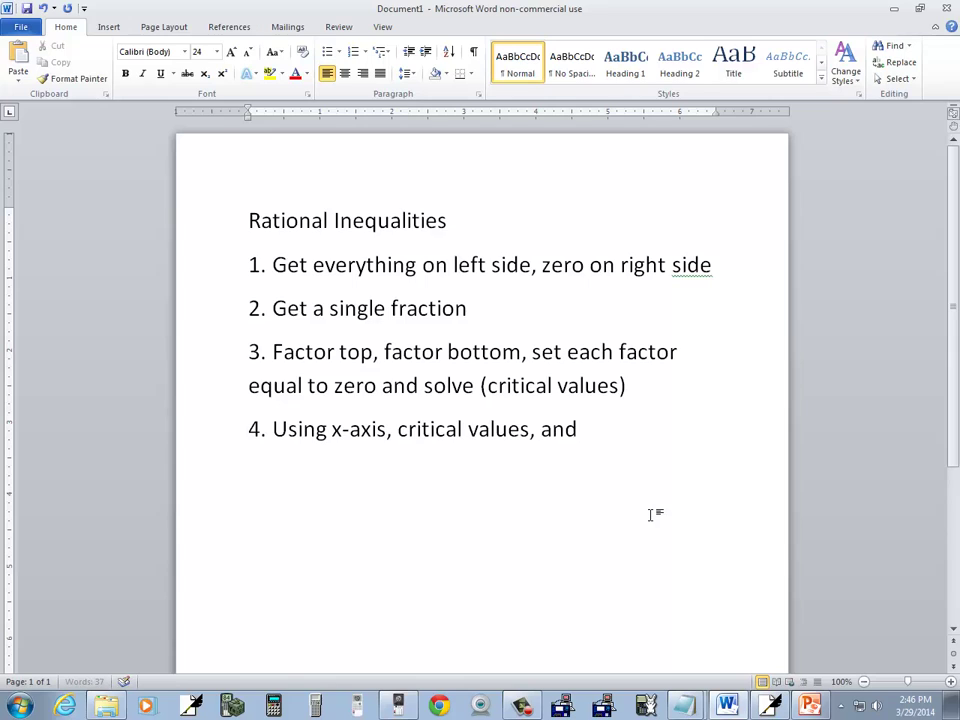
type(" graph then")
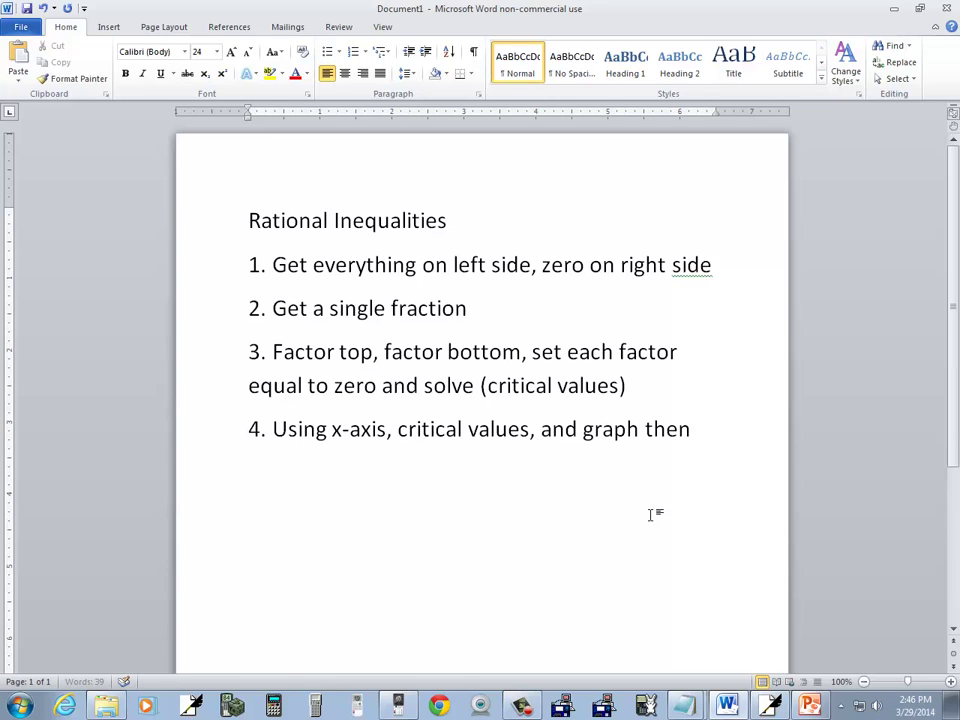
type(" determine the answer")
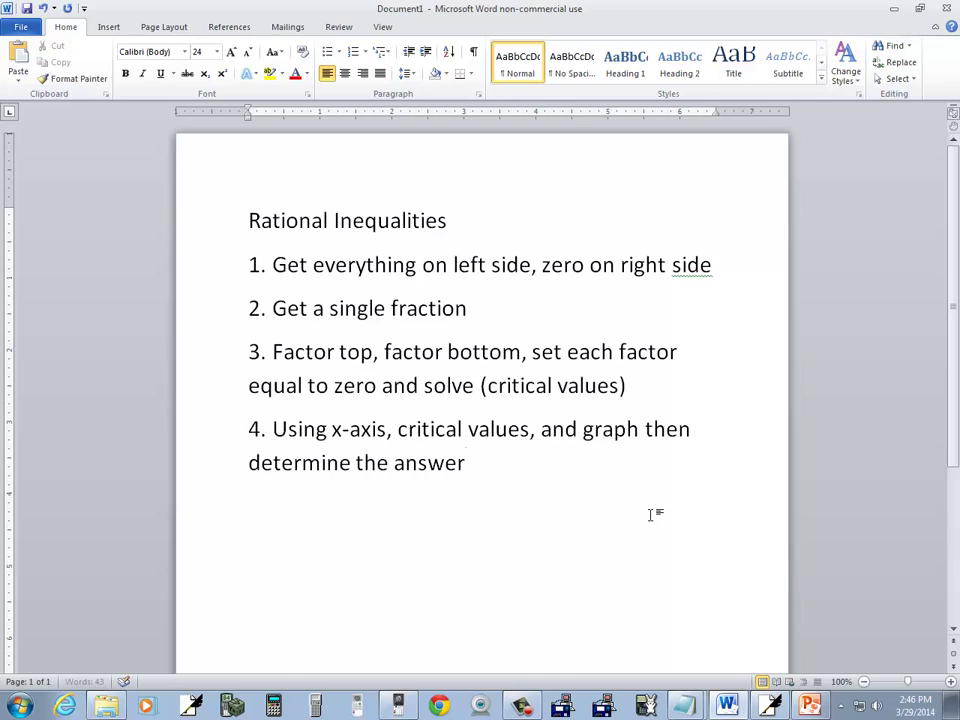
key("Return")
type("< or < :")
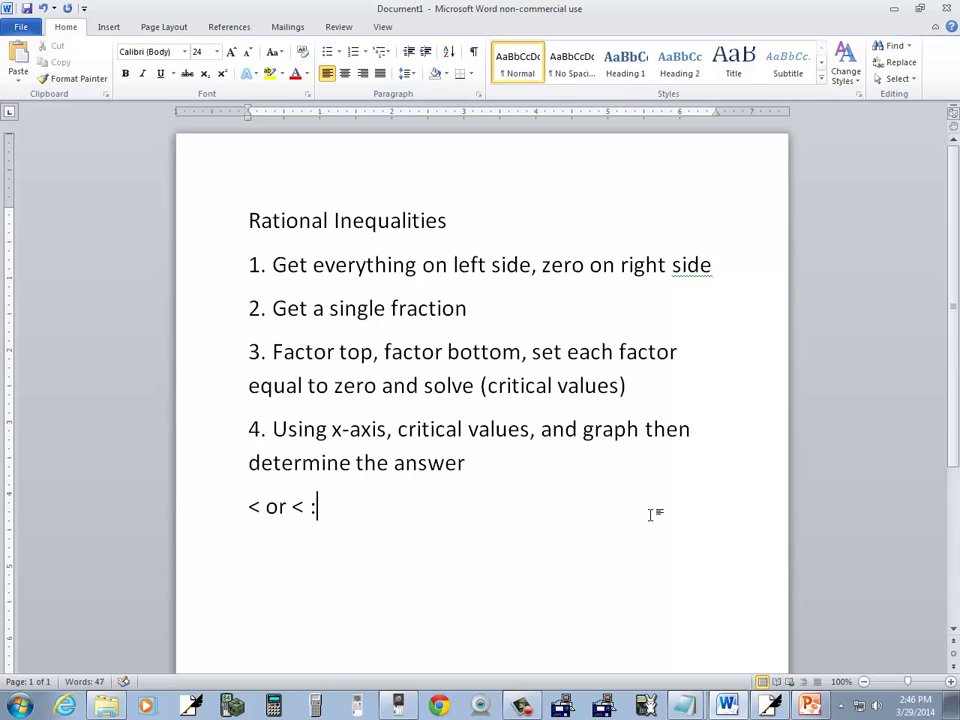
Step: Underline the second < so it reads ≤, and finish 'answer is below the x-axis'
key("Left")
key("Left")
key("shift+Left")
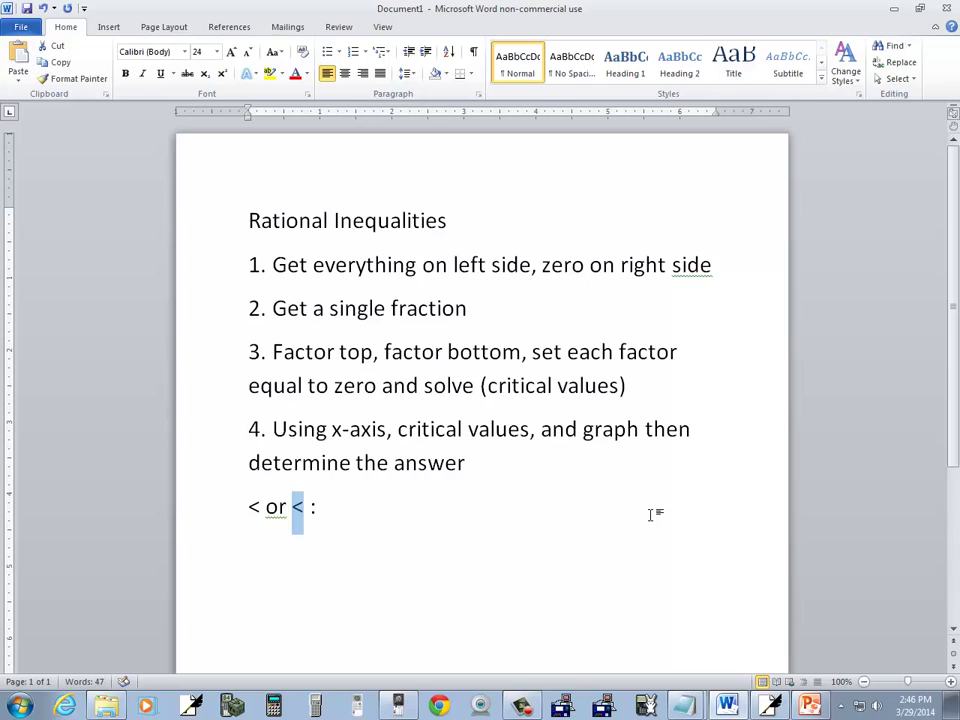
left_click(162, 74)
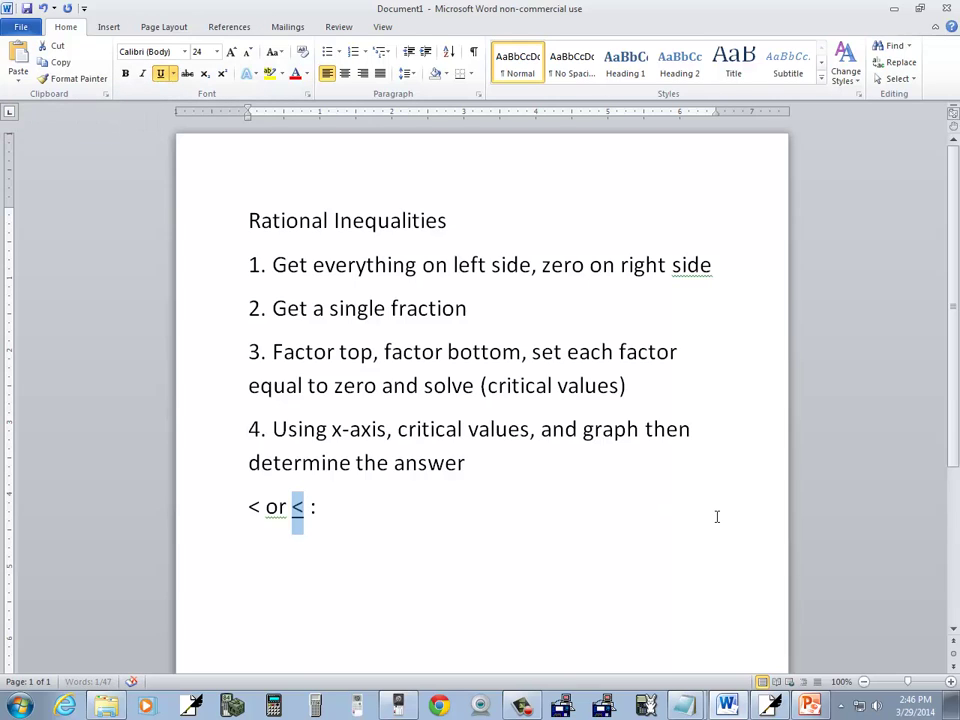
left_click(714, 515)
type("answer ")
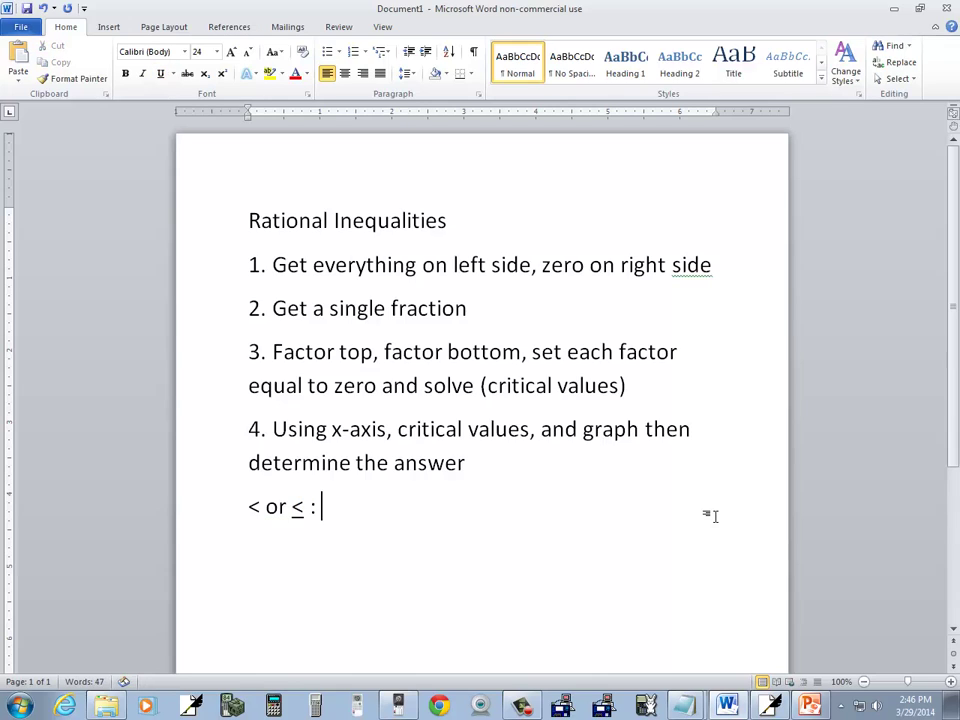
type("is")
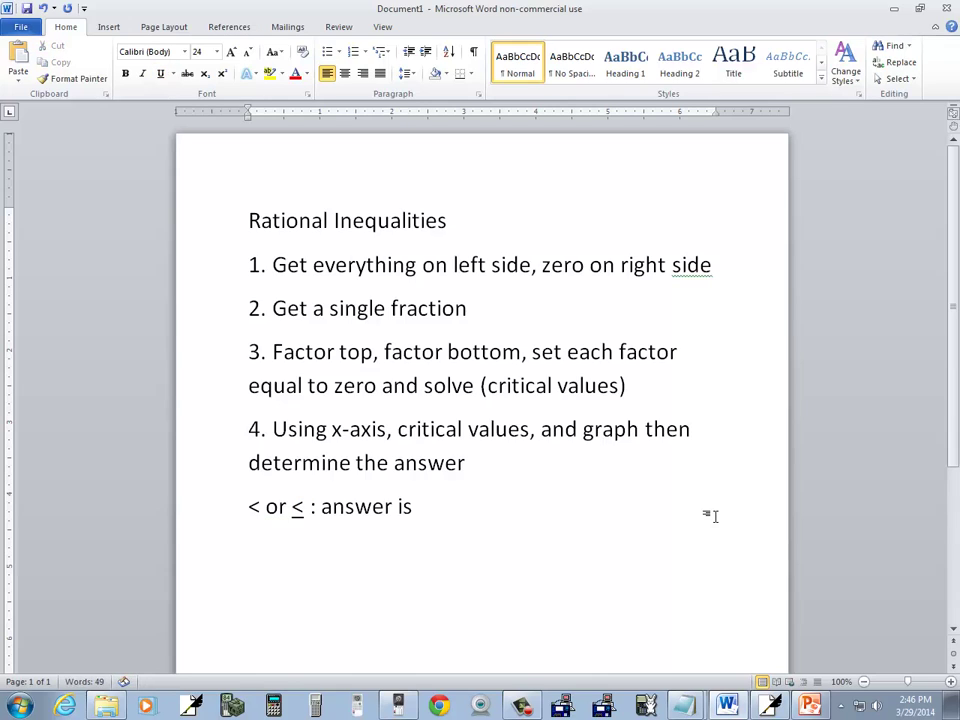
type(" below the x-axis")
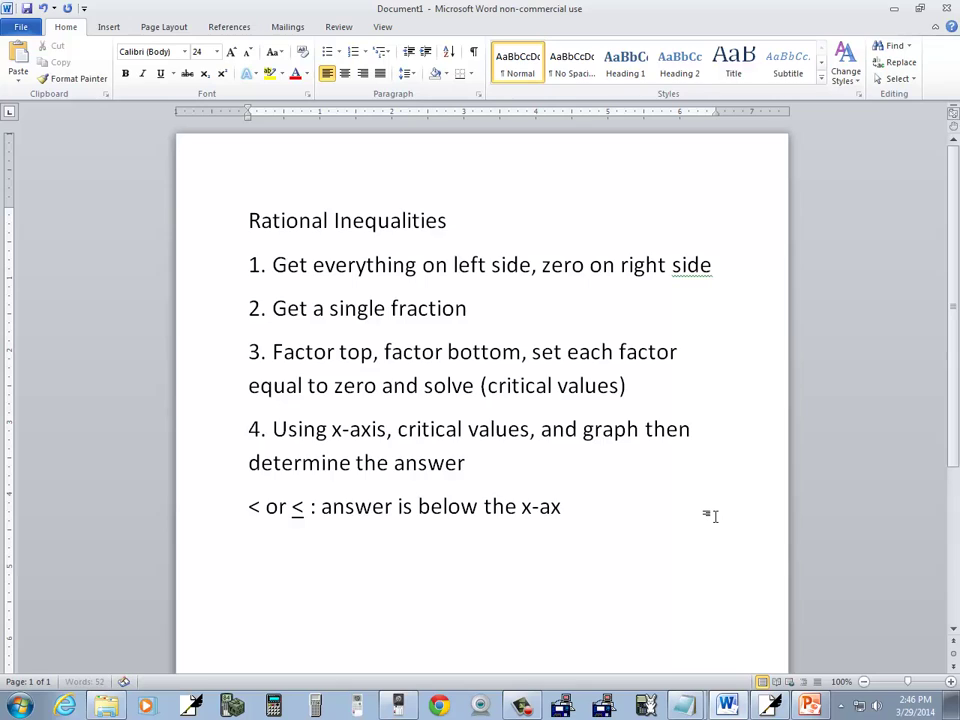
Step: Add the rule '> or ≥ : answer is above the x-axis' and start a dashed divider line
key("Return")
type("> or > :")
key("Left")
key("Left")
key("shift+Left")
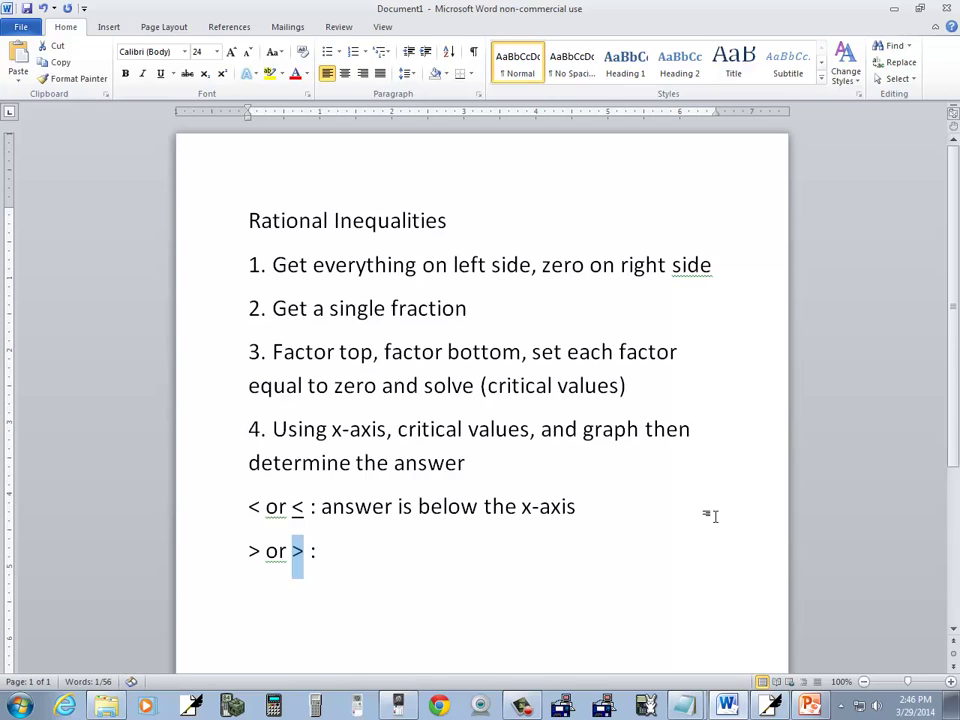
key("ctrl+u")
key("End")
type("ans")
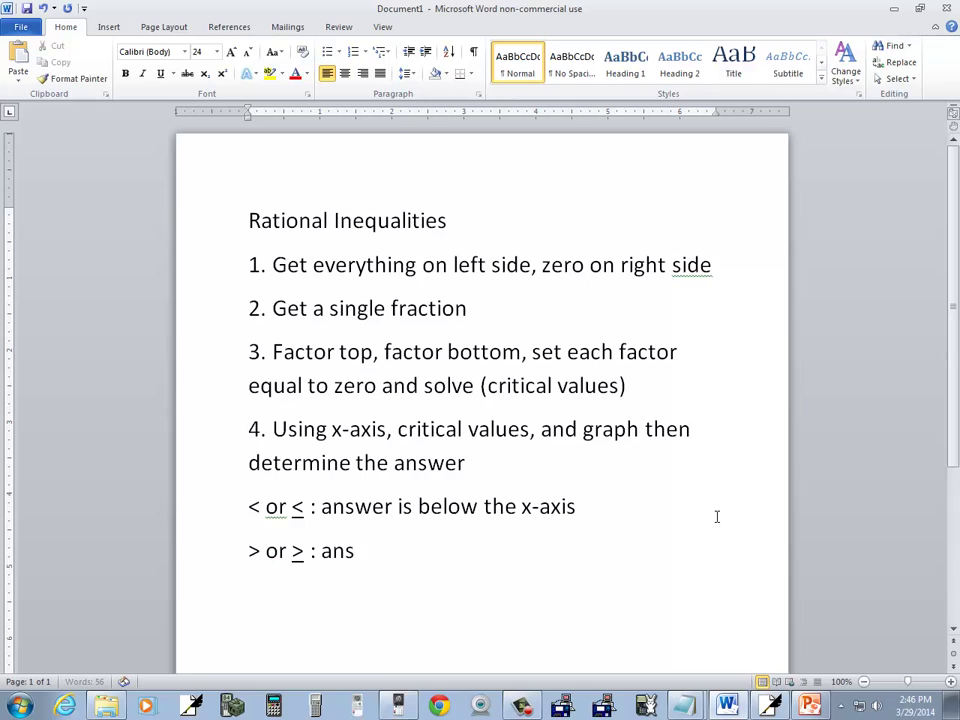
type("wer is above the a")
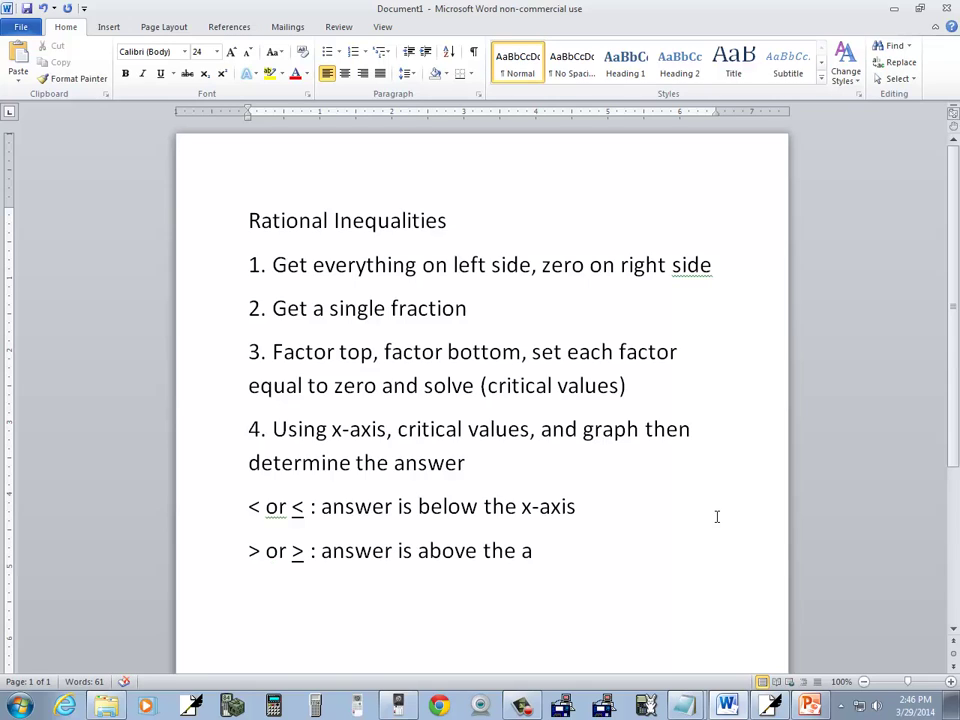
key("BackSpace")
type("x-axis")
key("Return")
type("-------------------------------------------------------")
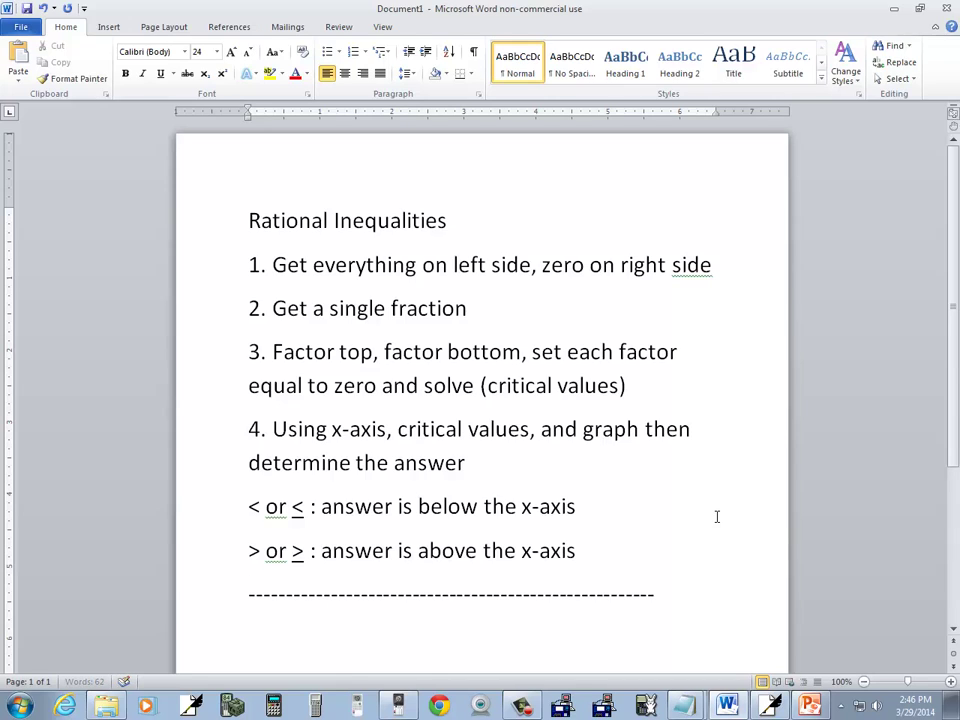
Step: Below the divider, add the rule '< or > : parens, ≤ or ≥ : brackets'
key("Return")
type("< or")
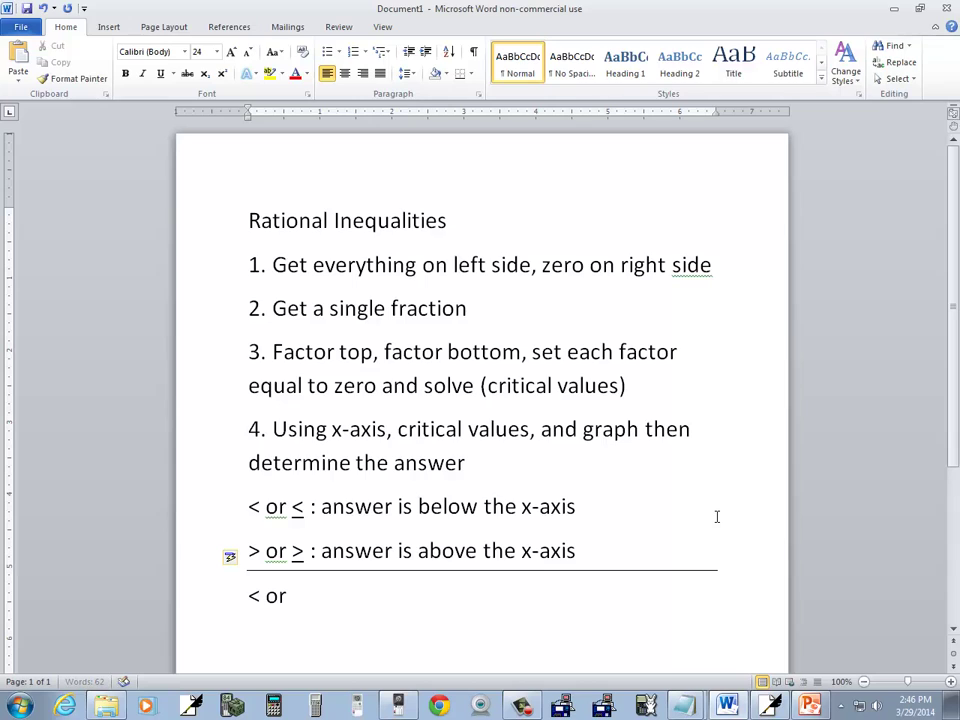
type(" > : parens")
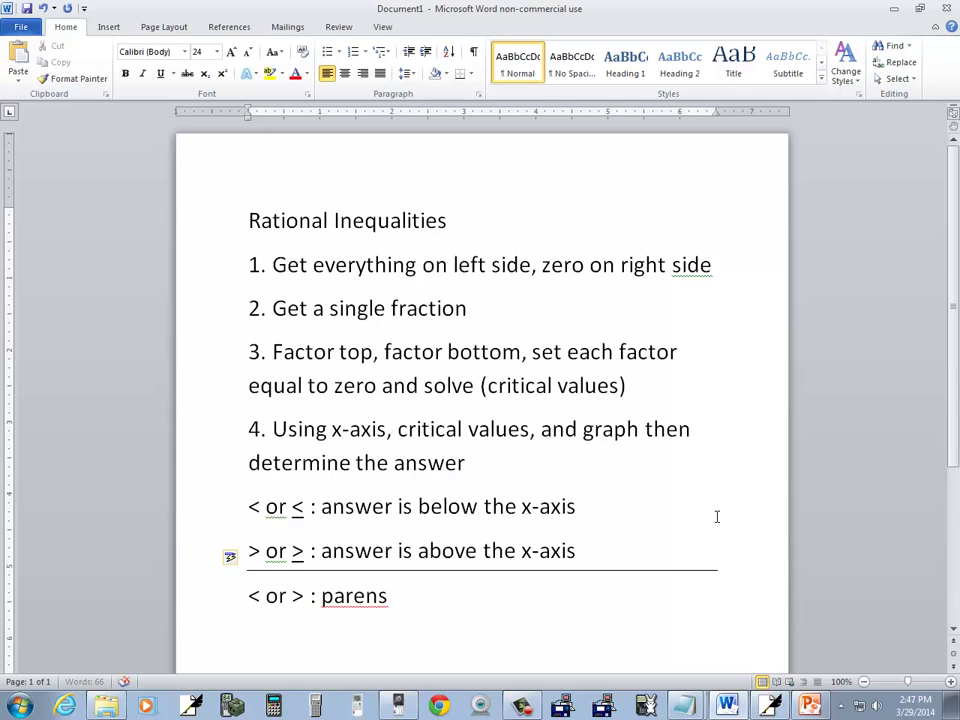
type("    < or > : brackets")
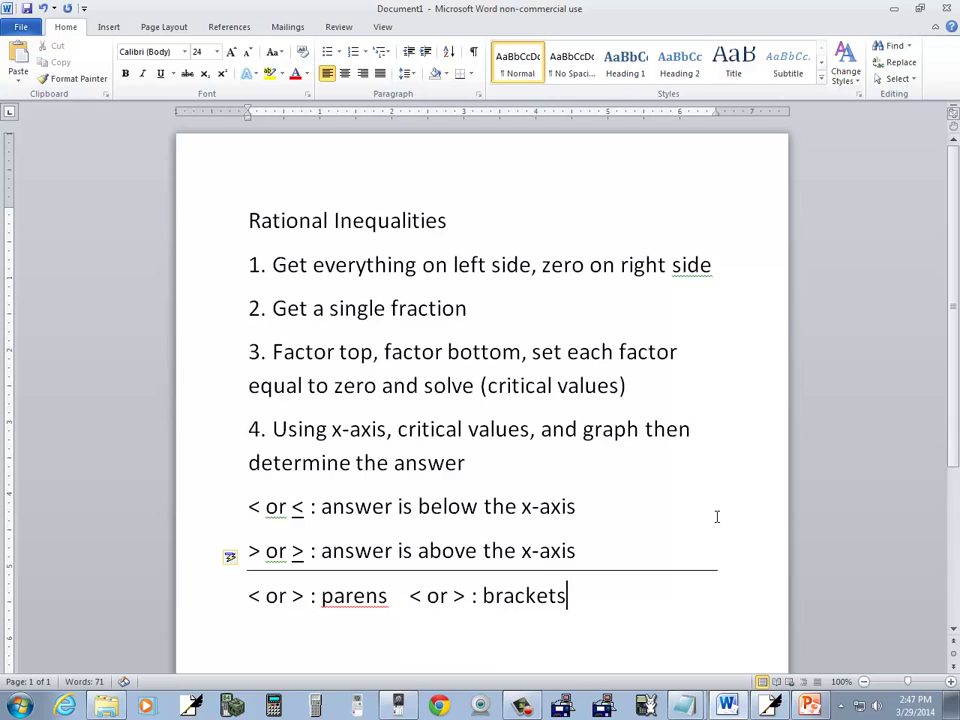
key("Left")
key("Left")
key("Left")
key("Left")
key("Left")
key("Left")
key("Left")
key("Left")
key("Left")
key("Left")
key("Left")
key("shift+Left")
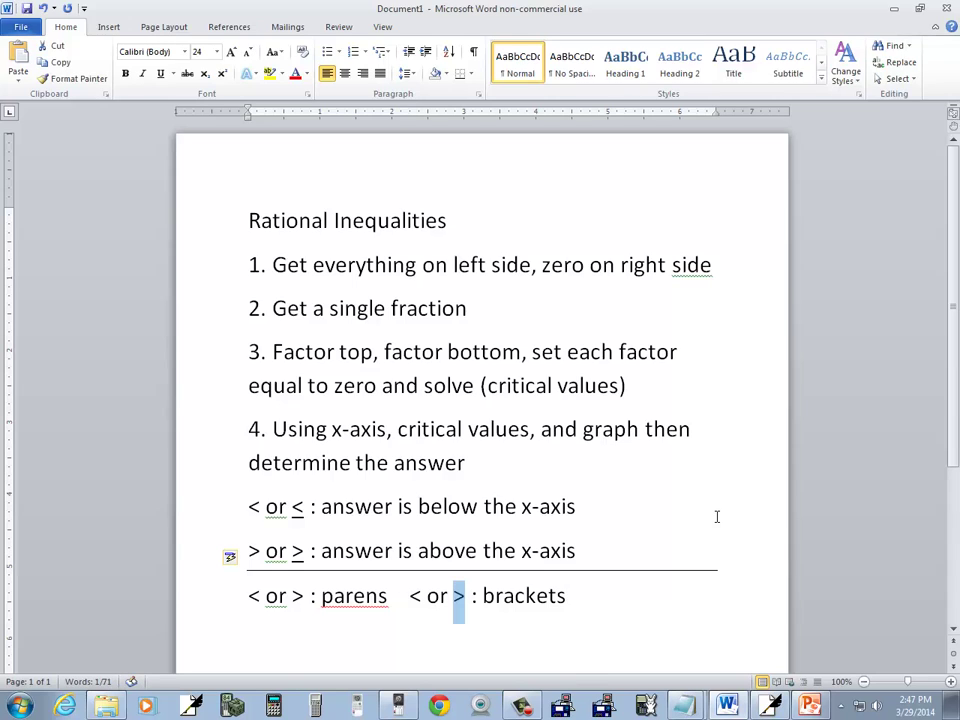
key("ctrl+u")
key("Left")
key("Left")
key("Left")
key("Left")
key("Left")
key("Left")
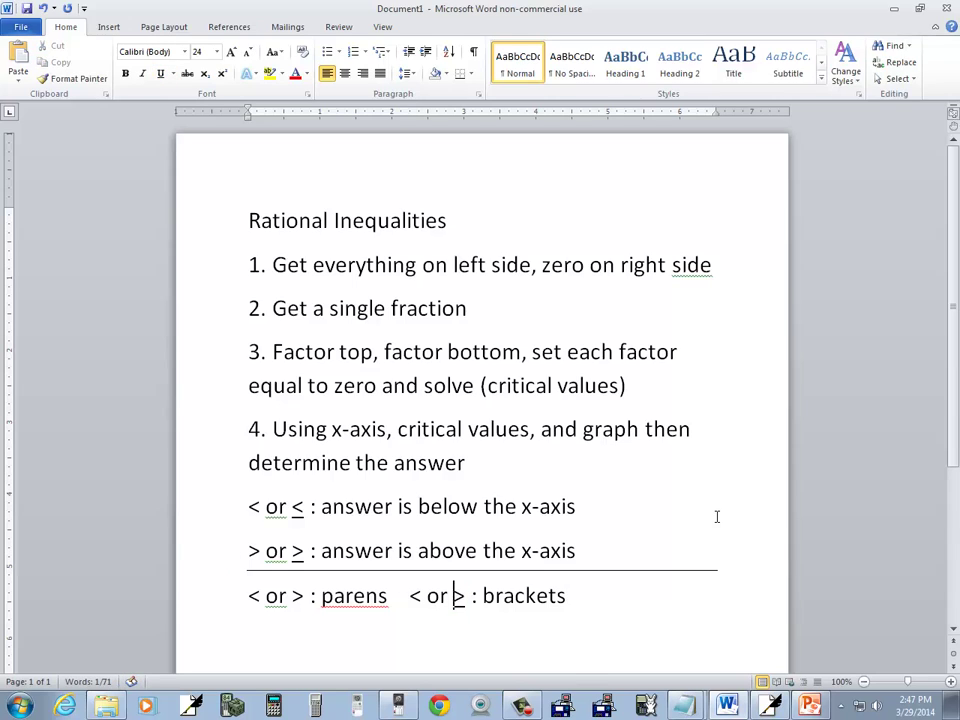
key("shift+Right")
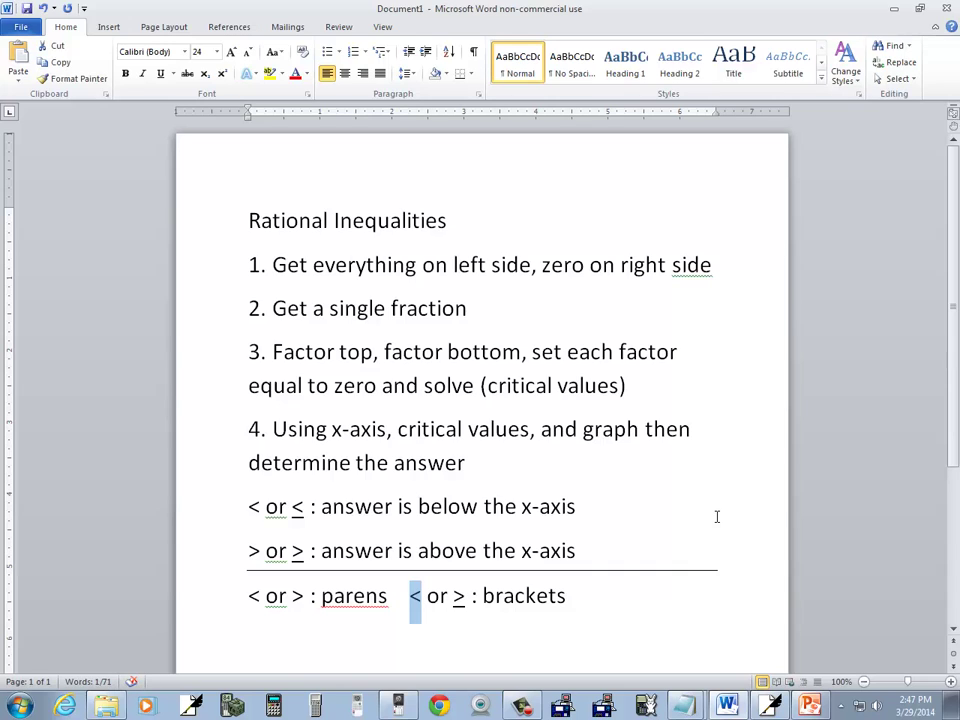
key("ctrl+u")
key("End")
Step: Centre the 'Rational Inequalities' title and add a bottom border under it
left_click(231, 222)
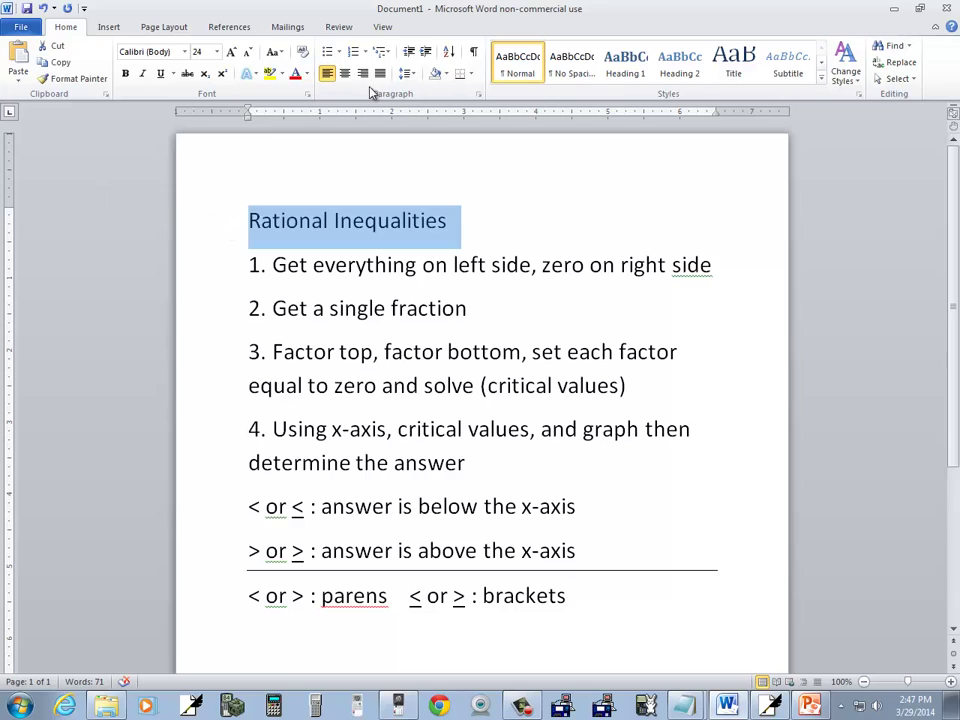
left_click(459, 73)
left_click(344, 73)
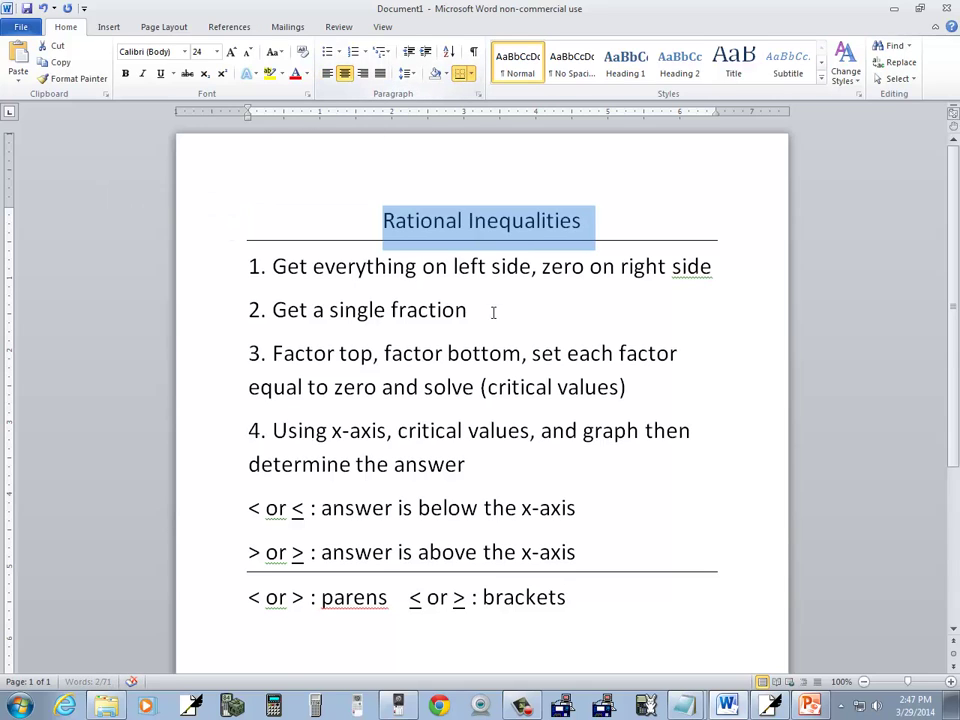
left_click(555, 460)
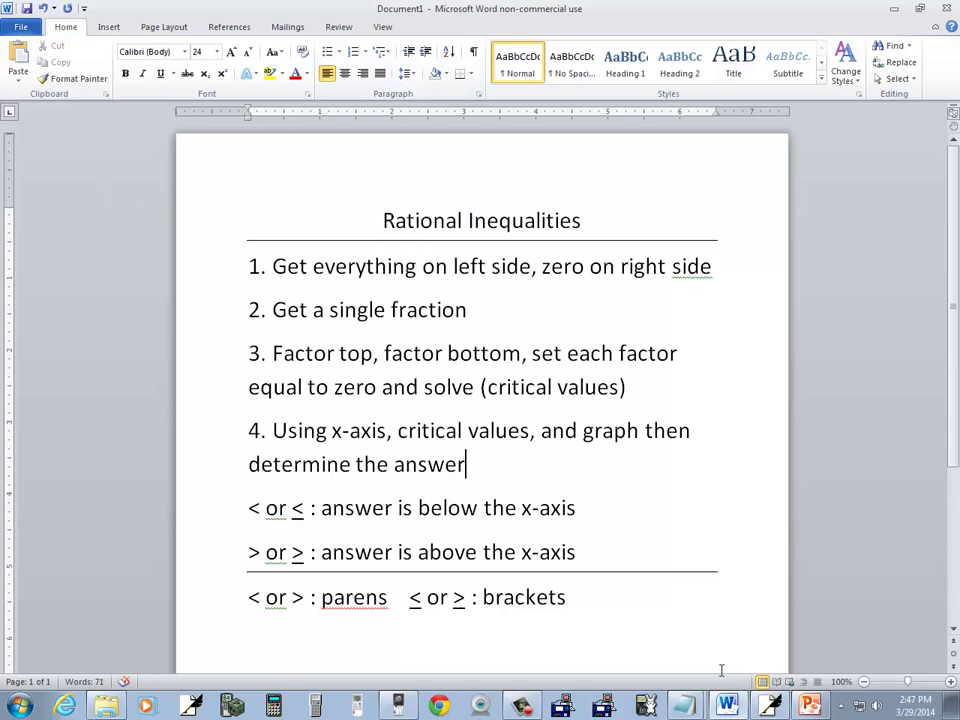
Step: Show PowerPoint slide 2, '1. Solve'
key("alt+Tab")
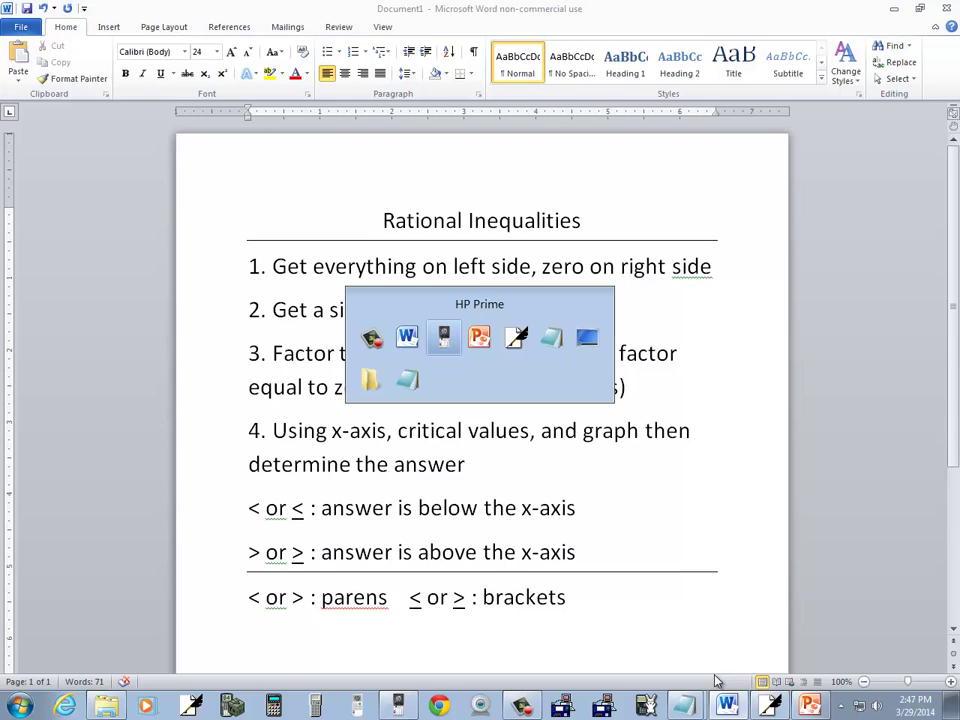
key("alt+Tab")
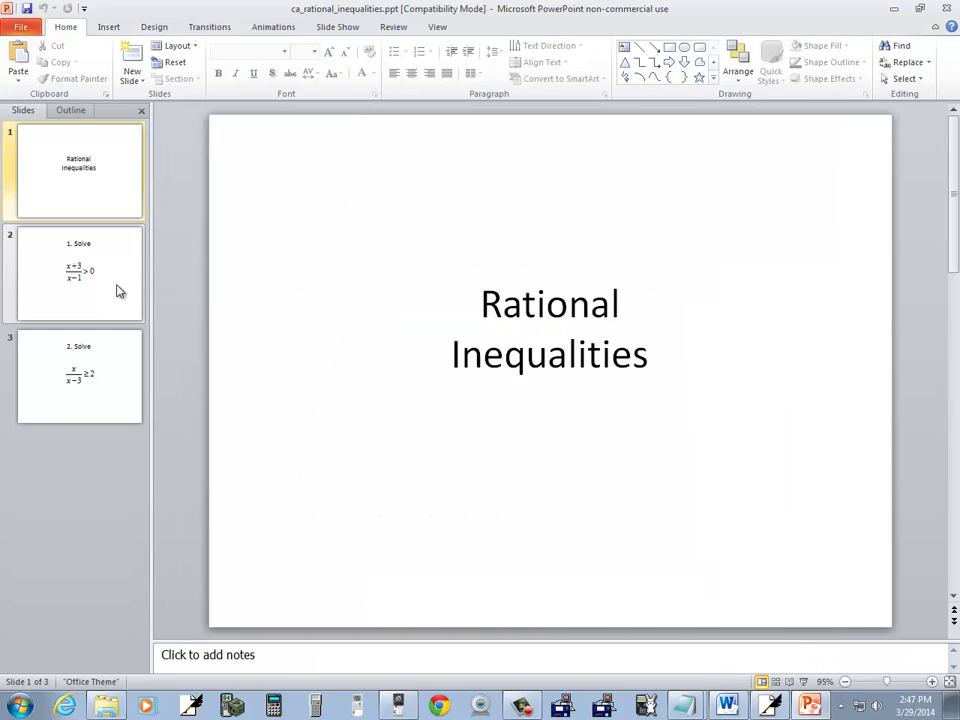
left_click(118, 289)
key("alt+Tab")
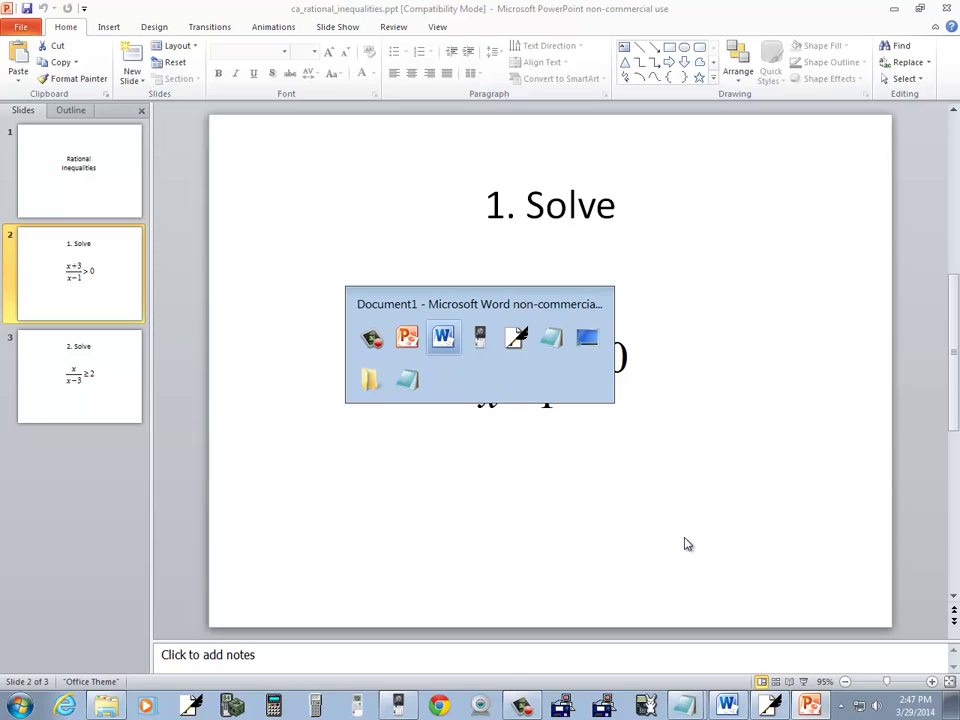
Step: Handwrite '1.' and the numerator x+3 in Free Notes, copying from the slide
key("alt+Tab")
key("alt+Tab")
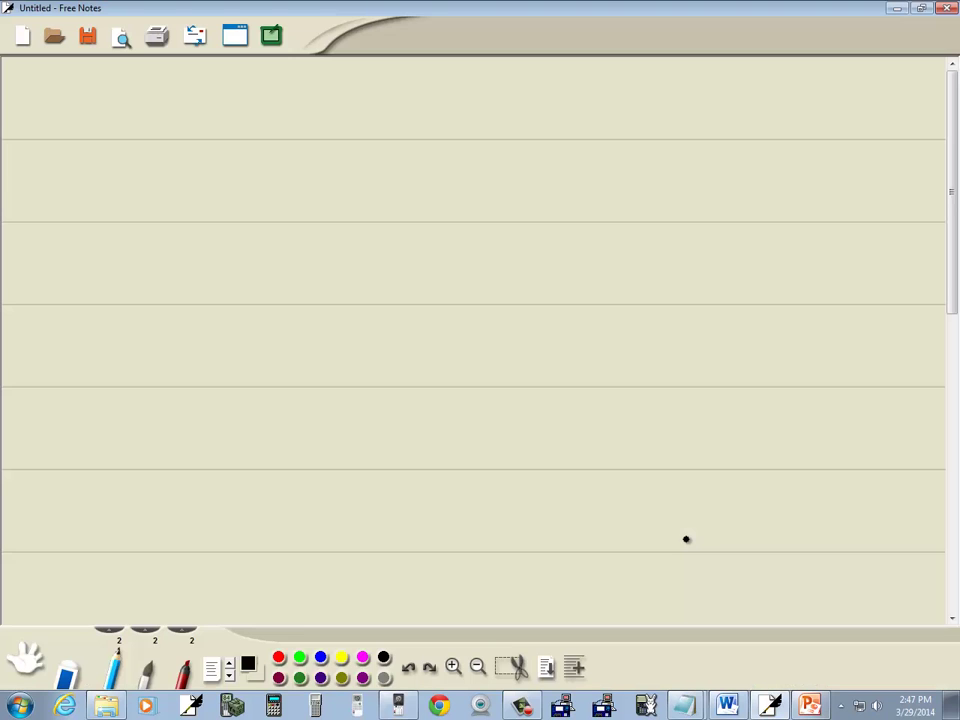
left_click_drag(53, 86, 53, 112)
key("alt+Tab")
key("alt+Tab")
left_click_drag(115, 106, 128, 128)
mouse_move(128, 106)
left_mouse_down()
mouse_move(115, 128)
mouse_move(147, 117)
left_mouse_up()
mouse_move(140, 110)
left_mouse_down()
mouse_move(140, 124)
mouse_move(158, 116)
mouse_move(150, 127)
mouse_move(166, 134)
left_mouse_up()
Step: Write the denominator x−1 and '> 0' to complete the inequality
key("alt+Tab")
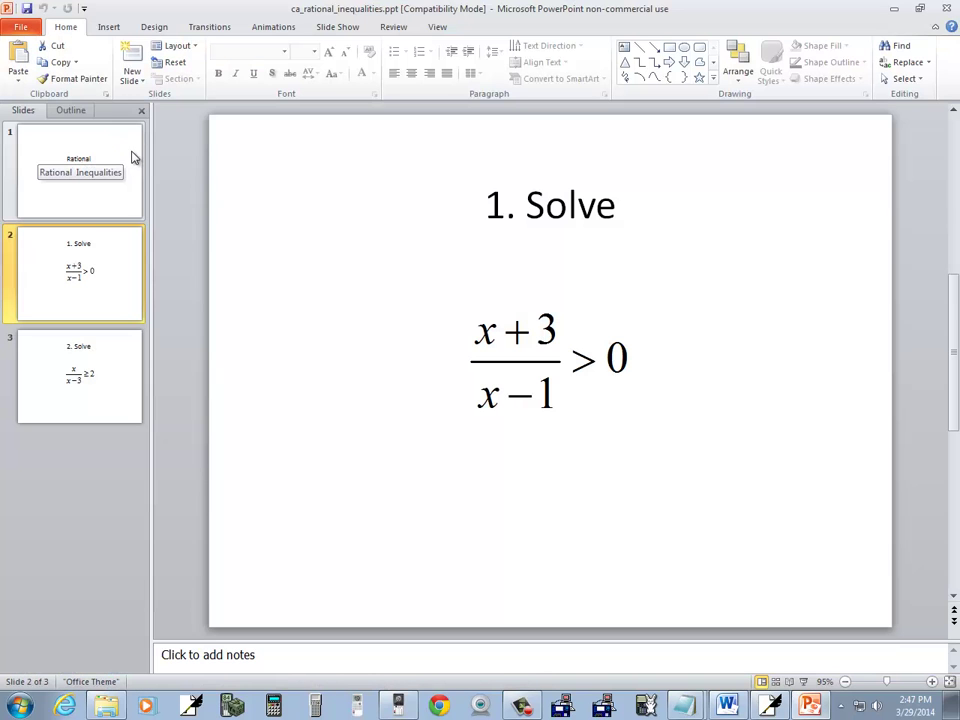
key("alt+Tab")
mouse_move(138, 145)
left_mouse_down()
mouse_move(122, 166)
mouse_move(137, 166)
left_mouse_up()
left_click_drag(143, 157, 160, 168)
key("alt+Tab")
key("alt+Tab")
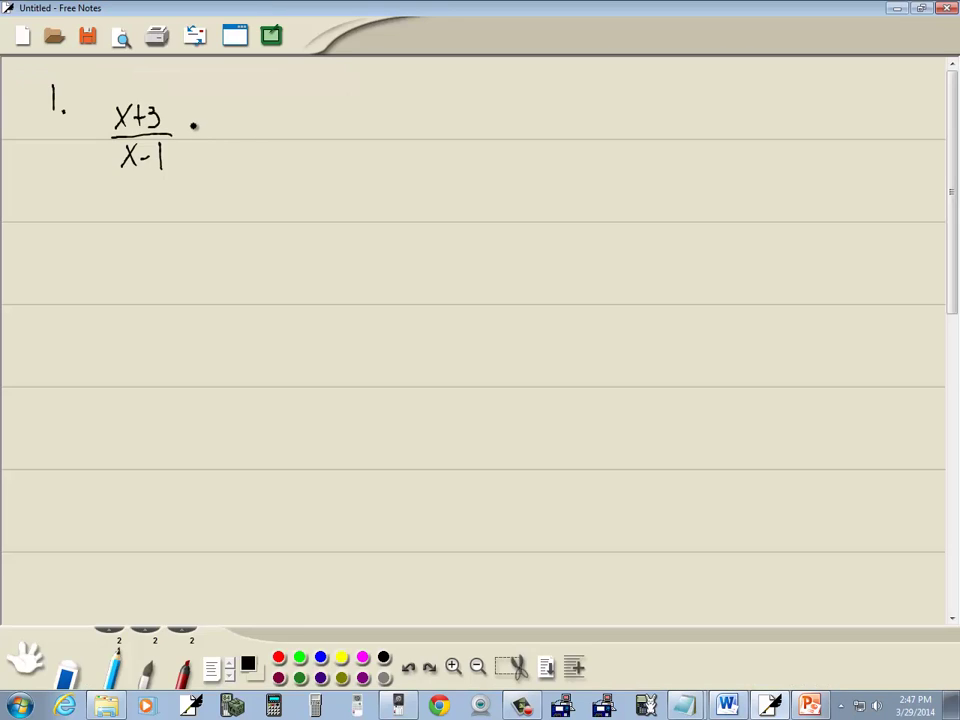
mouse_move(194, 126)
left_mouse_down()
mouse_move(199, 146)
mouse_move(244, 134)
left_mouse_up()
key("alt+Tab")
Step: After checking the Word rules, write x+3=0 and x−1=0 below the fraction
key("Tab")
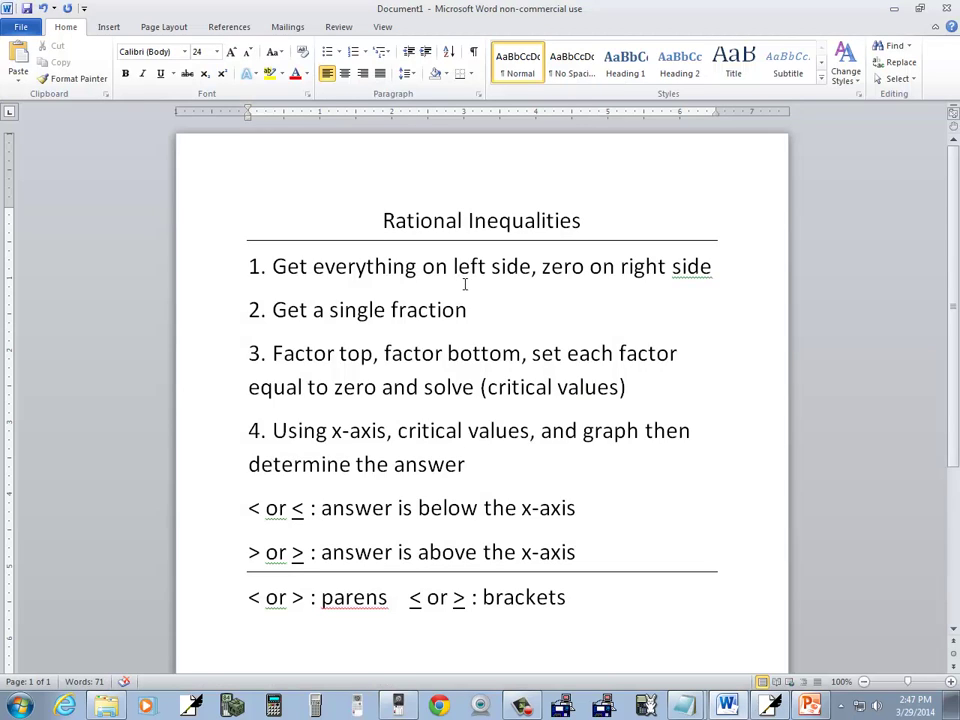
key("alt+Tab")
key("alt+Tab")
key("alt+Tab")
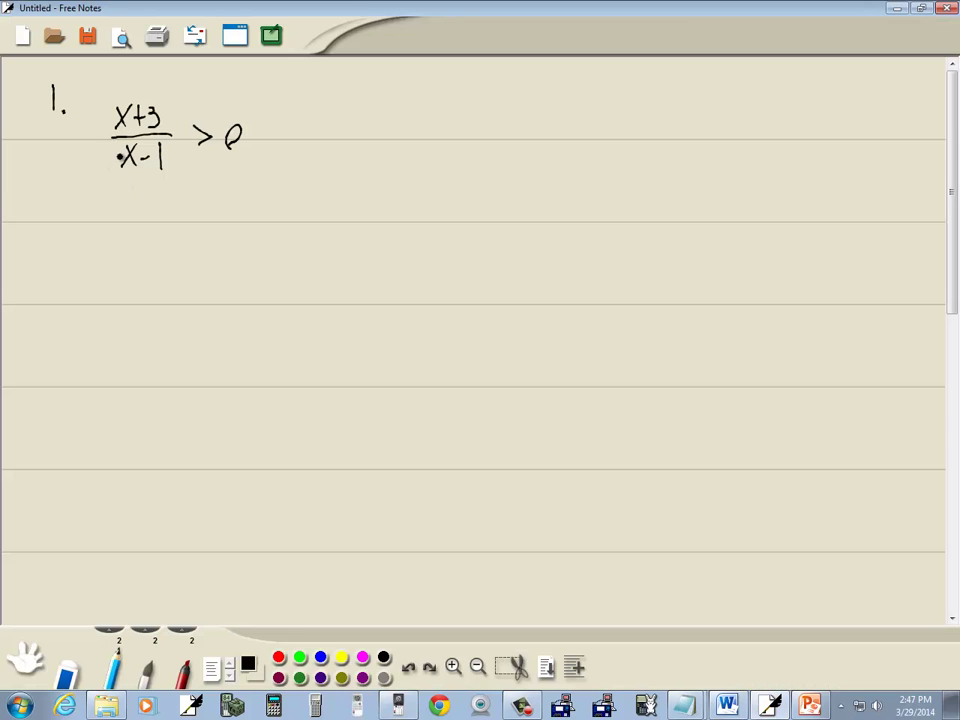
key("alt+Tab")
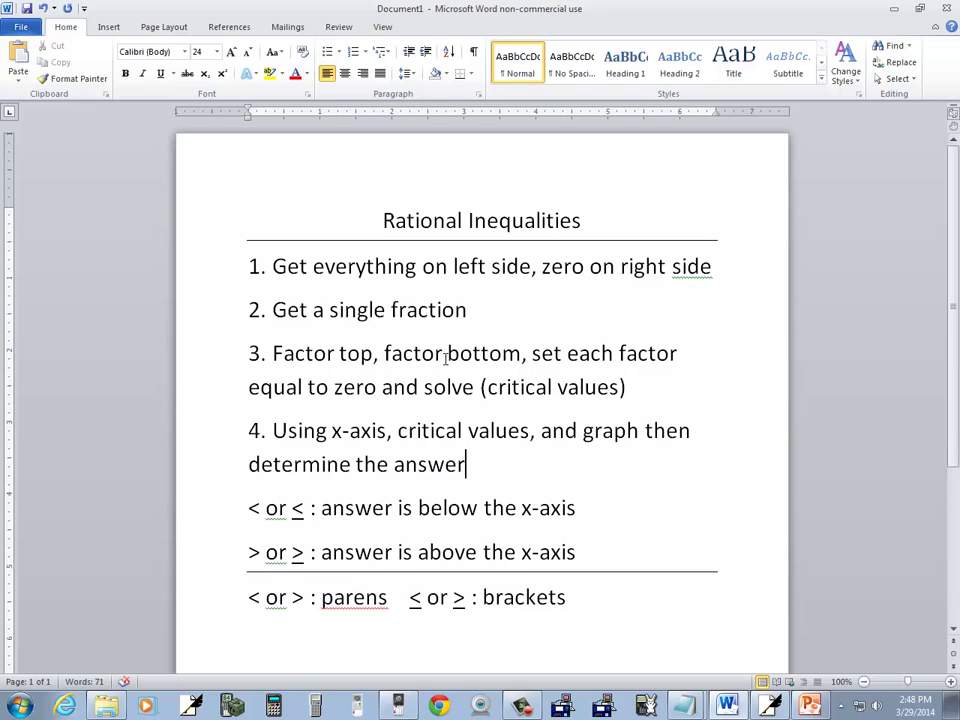
key("alt+Tab")
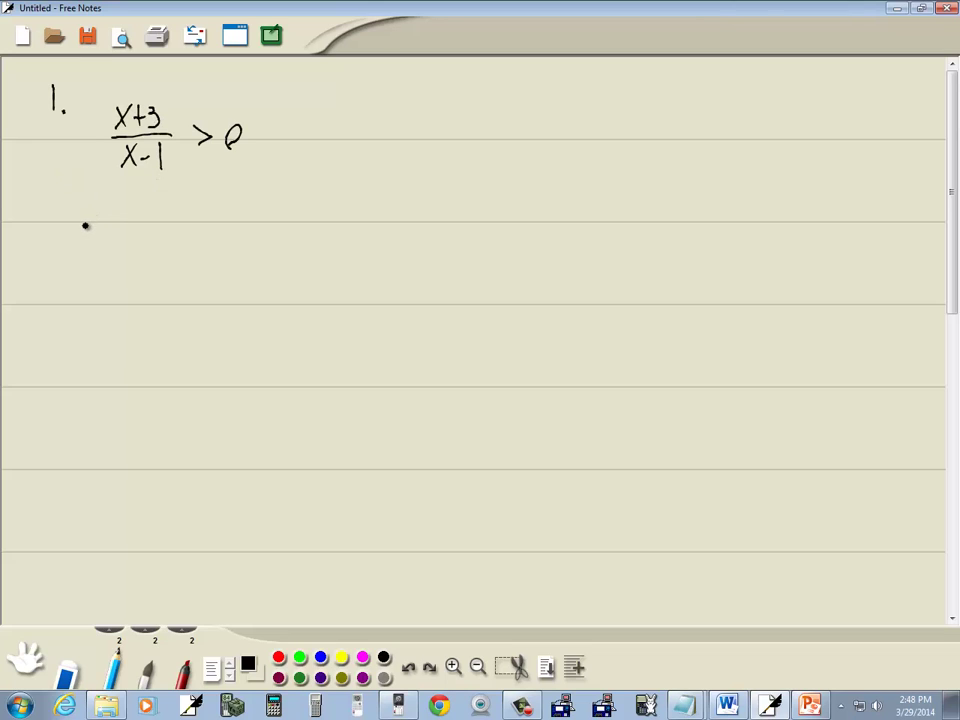
left_click_drag(78, 225, 96, 207)
left_click_drag(80, 207, 95, 225)
mouse_move(100, 210)
left_mouse_down()
mouse_move(113, 224)
mouse_move(140, 212)
left_mouse_up()
left_click_drag(129, 219, 140, 219)
left_click_drag(150, 209, 196, 208)
mouse_move(182, 208)
left_mouse_down()
mouse_move(198, 224)
mouse_move(206, 216)
left_mouse_up()
mouse_move(211, 207)
left_mouse_down()
mouse_move(211, 224)
mouse_move(232, 212)
left_mouse_up()
left_click_drag(220, 219, 232, 219)
mouse_move(244, 207)
left_mouse_down()
mouse_move(239, 220)
mouse_move(244, 207)
left_mouse_up()
Step: Write the solutions x = −3 and x = 1 beneath each equation
mouse_move(84, 259)
left_mouse_down()
mouse_move(103, 238)
mouse_move(102, 261)
mouse_move(114, 247)
left_mouse_up()
left_click_drag(104, 254, 135, 253)
mouse_move(140, 244)
left_mouse_down()
mouse_move(149, 252)
mouse_move(140, 261)
mouse_move(202, 246)
left_mouse_up()
mouse_move(188, 247)
left_mouse_down()
mouse_move(204, 264)
mouse_move(217, 252)
left_mouse_up()
left_click_drag(207, 259, 230, 268)
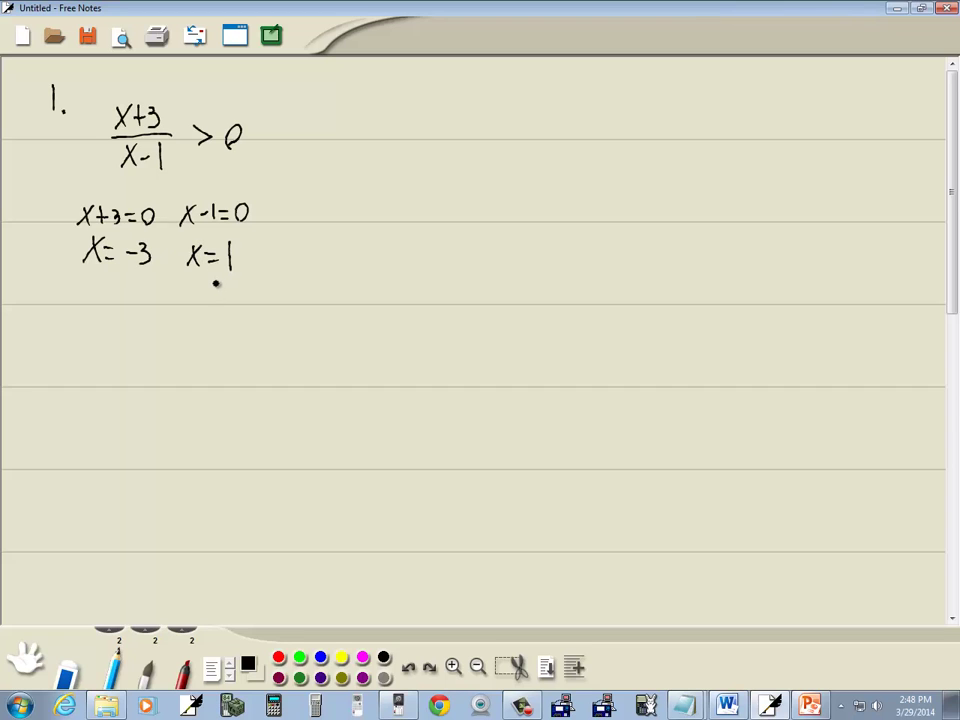
left_click(279, 658)
Step: Label the critical-value and number-line steps with red circled 3 and 4
key("alt+Tab")
key("alt+Tab")
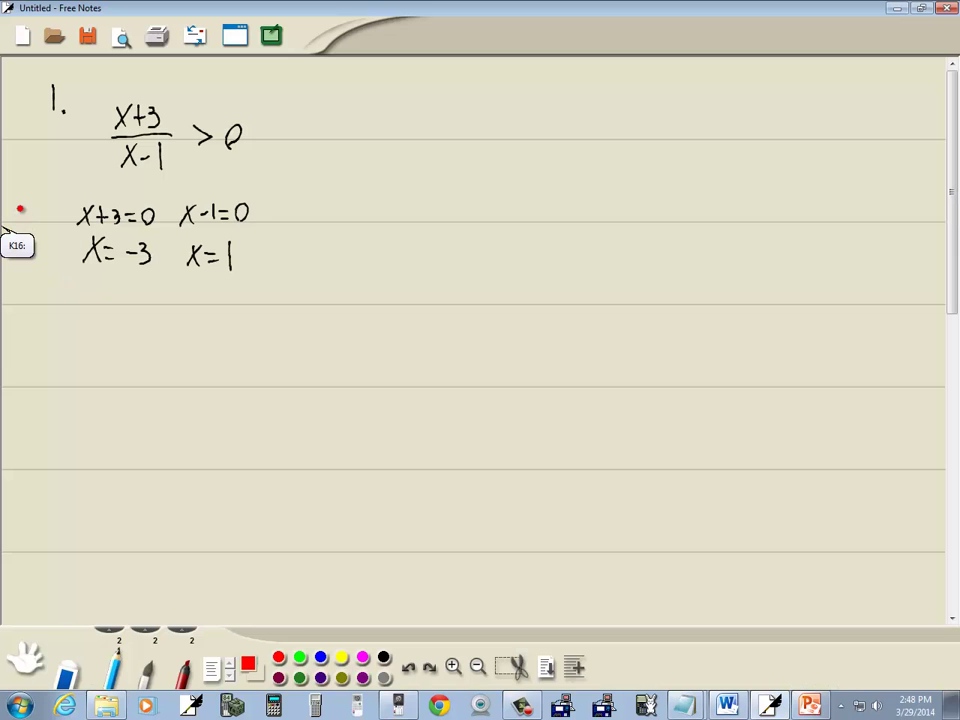
mouse_move(17, 193)
left_mouse_down()
mouse_move(17, 214)
mouse_move(22, 188)
left_mouse_up()
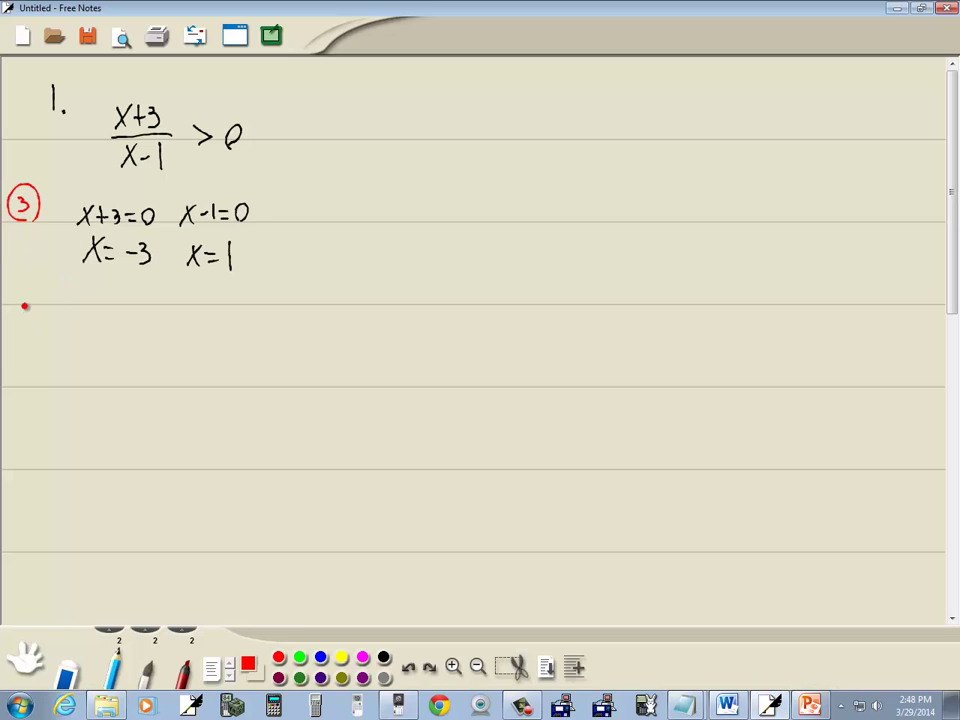
left_click_drag(27, 298, 35, 313)
mouse_move(33, 300)
left_mouse_down()
mouse_move(35, 327)
mouse_move(33, 294)
left_mouse_up()
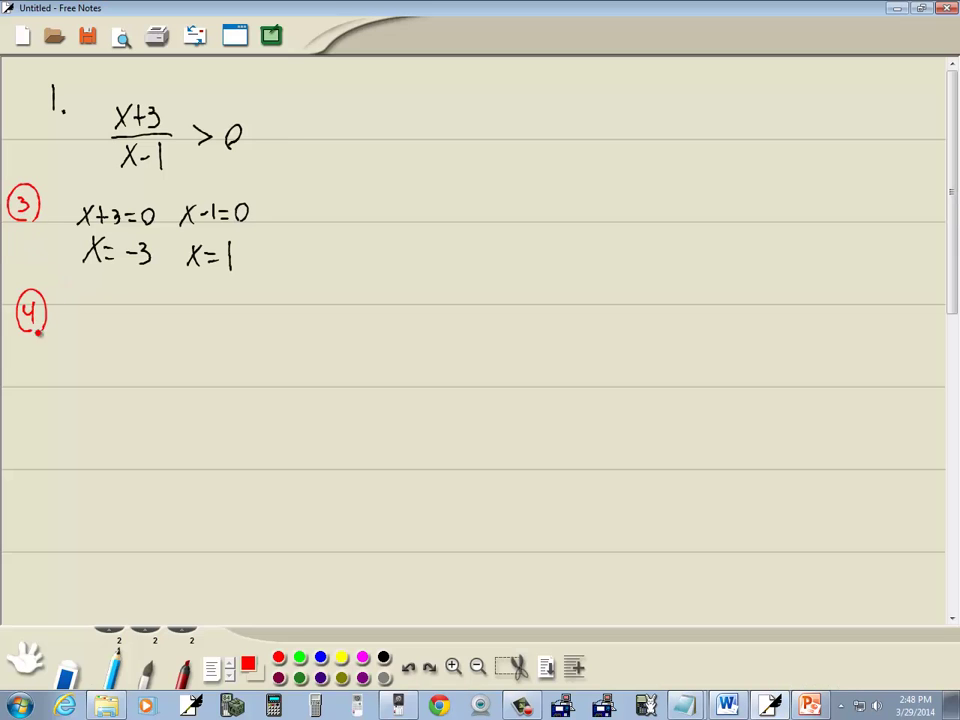
left_click(383, 658)
Step: Draw a black x-axis number line with ticks labelled −3 and 1
key("alt+Tab")
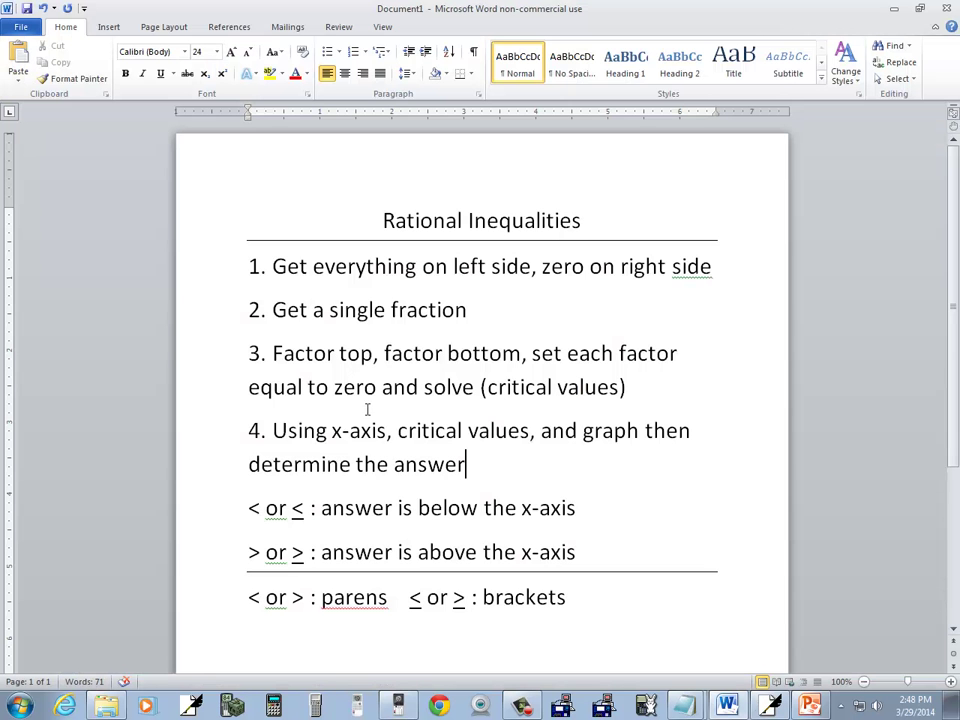
key("alt+Tab")
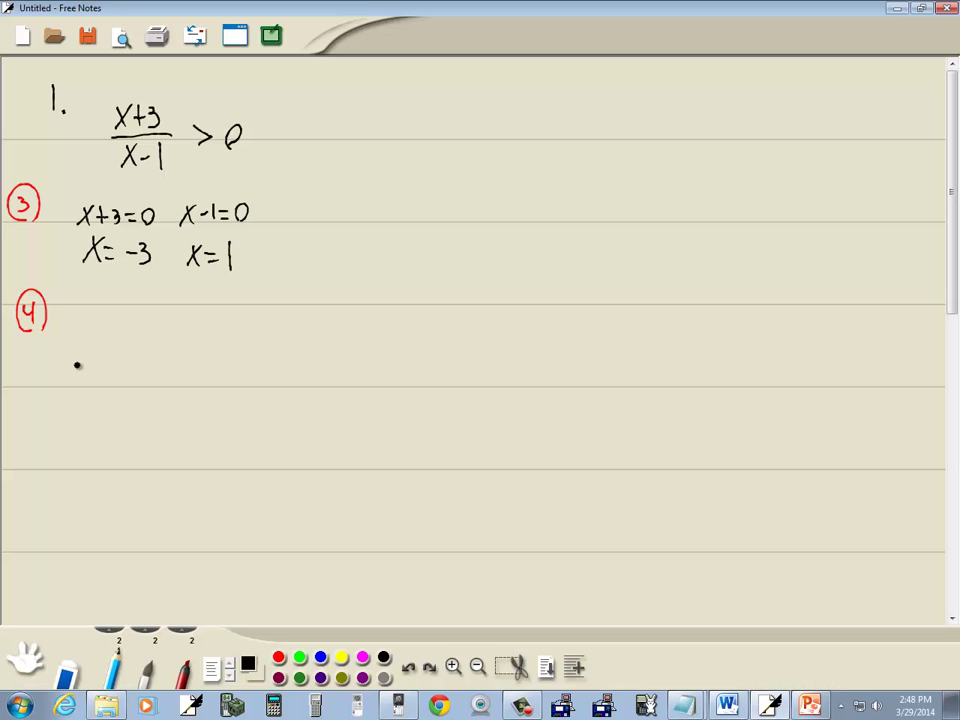
left_click_drag(75, 364, 298, 368)
mouse_move(298, 357)
left_mouse_down()
mouse_move(290, 368)
mouse_move(343, 366)
left_mouse_up()
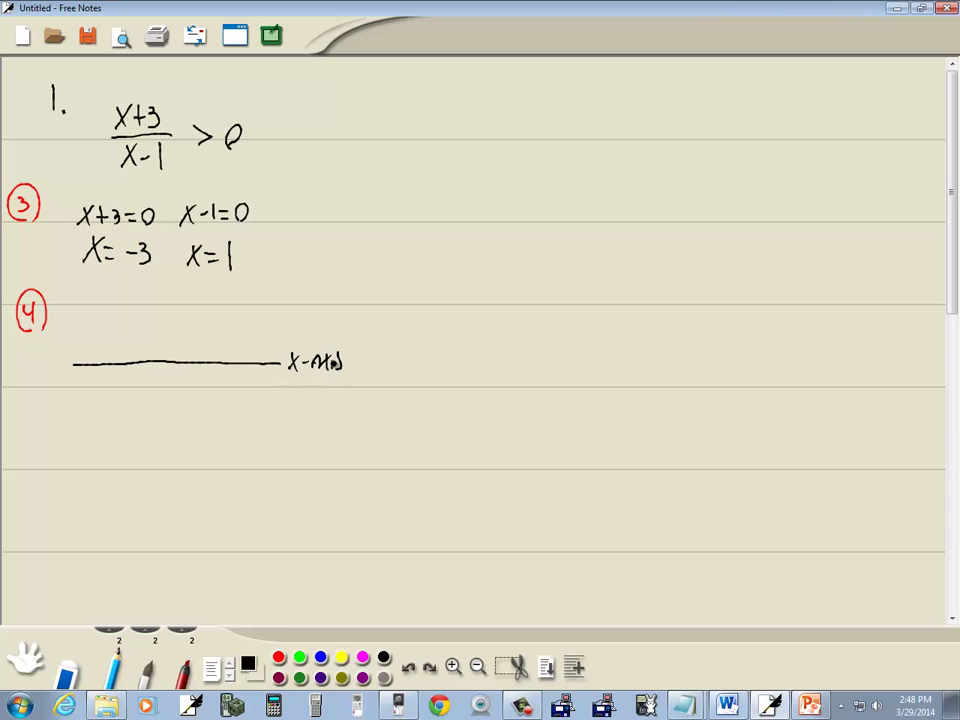
key("alt+Tab")
key("alt+Tab")
left_click_drag(140, 354, 142, 397)
mouse_move(216, 354)
left_mouse_down()
mouse_move(217, 401)
mouse_move(226, 401)
left_mouse_up()
key("alt+Tab")
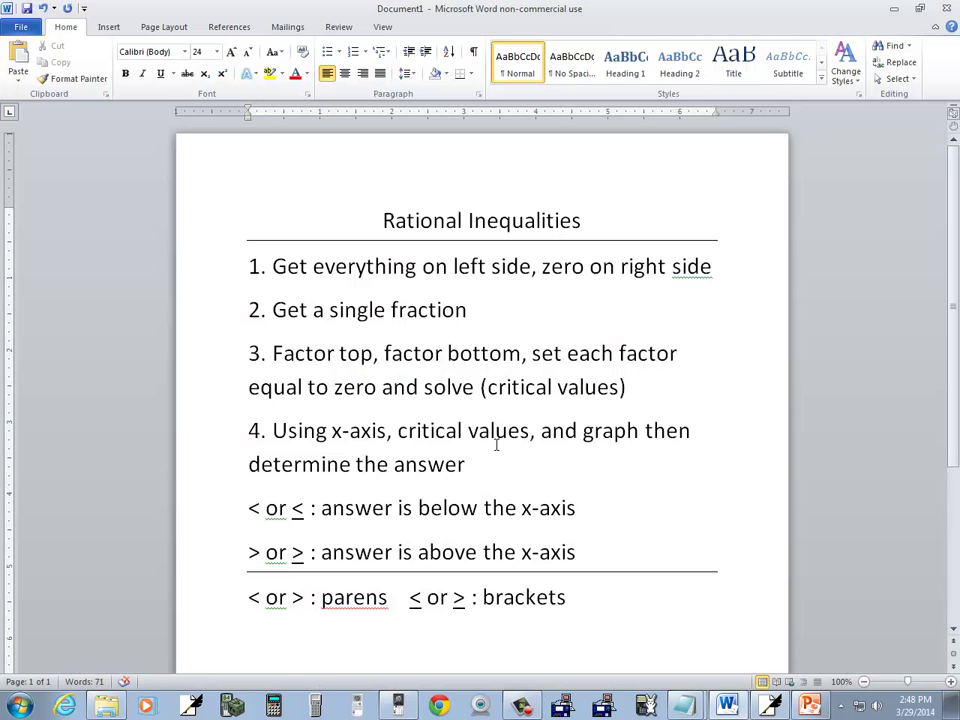
key("alt+Tab")
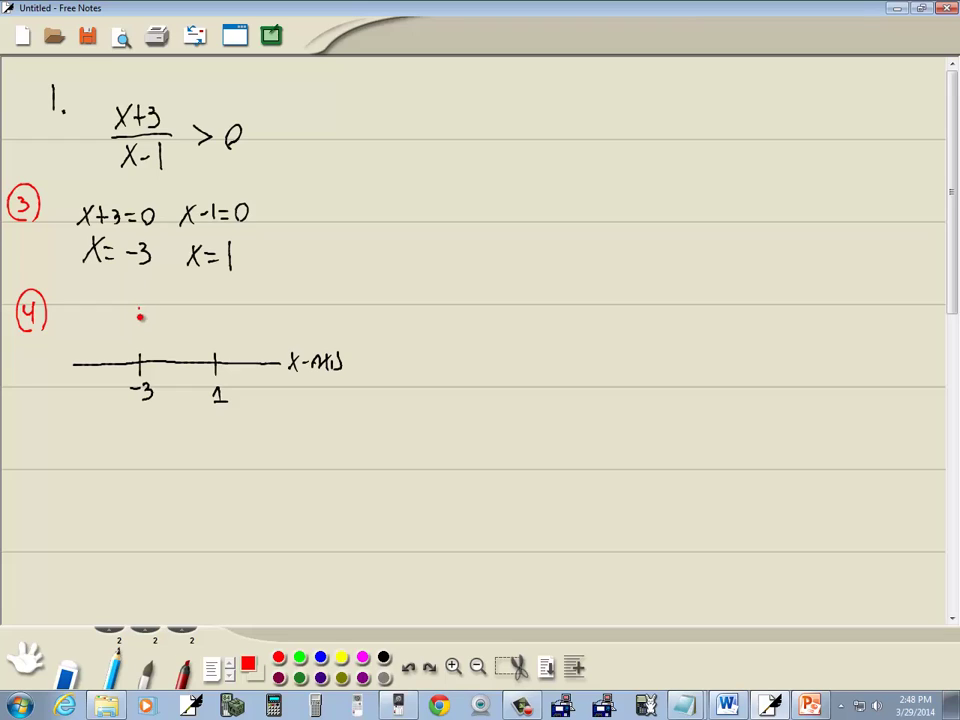
Step: Draw red dotted boundary lines at −3 and 1 and mark −∞ and ∞ at the axis ends
left_click_drag(139, 308, 139, 348)
left_click_drag(146, 414, 150, 421)
left_click_drag(216, 308, 218, 338)
left_click_drag(226, 426, 223, 432)
left_click_drag(50, 360, 75, 356)
left_click(383, 657)
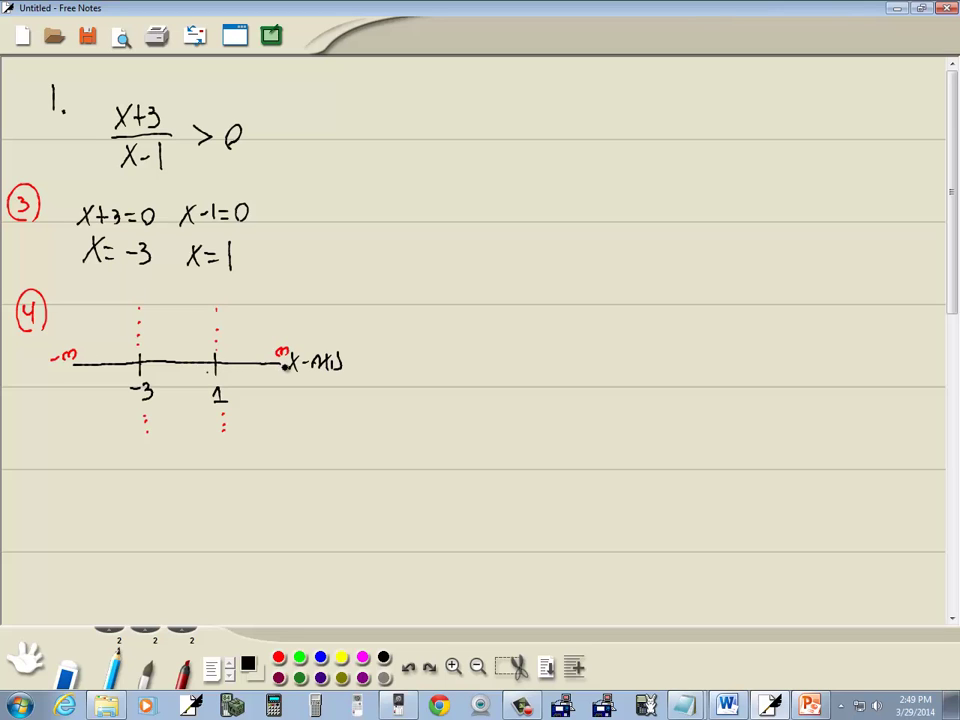
key("alt+Tab")
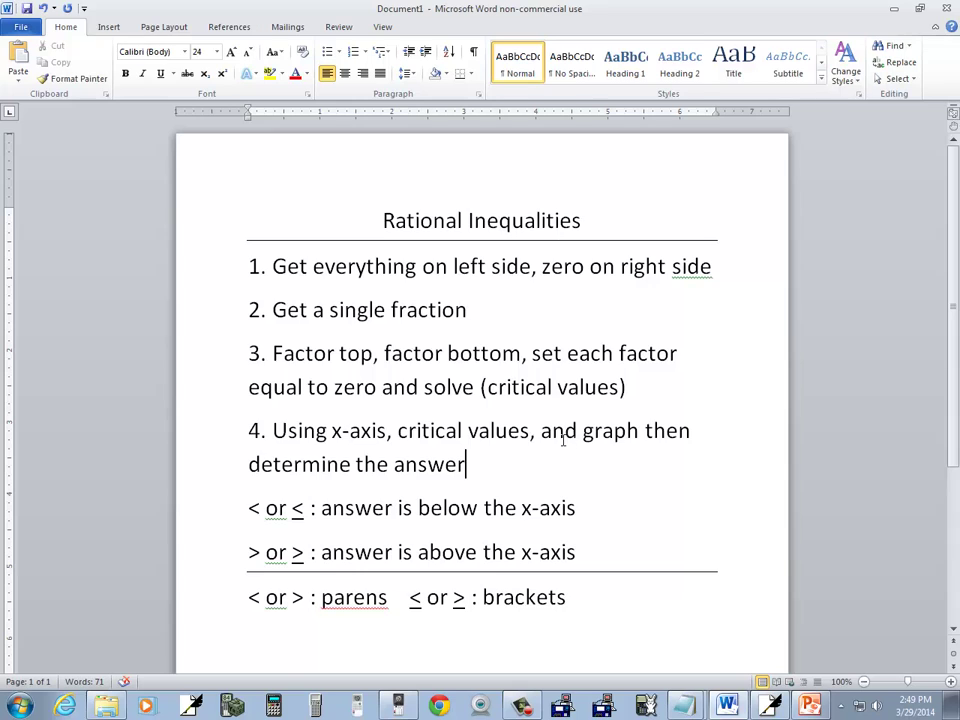
key("alt+Tab")
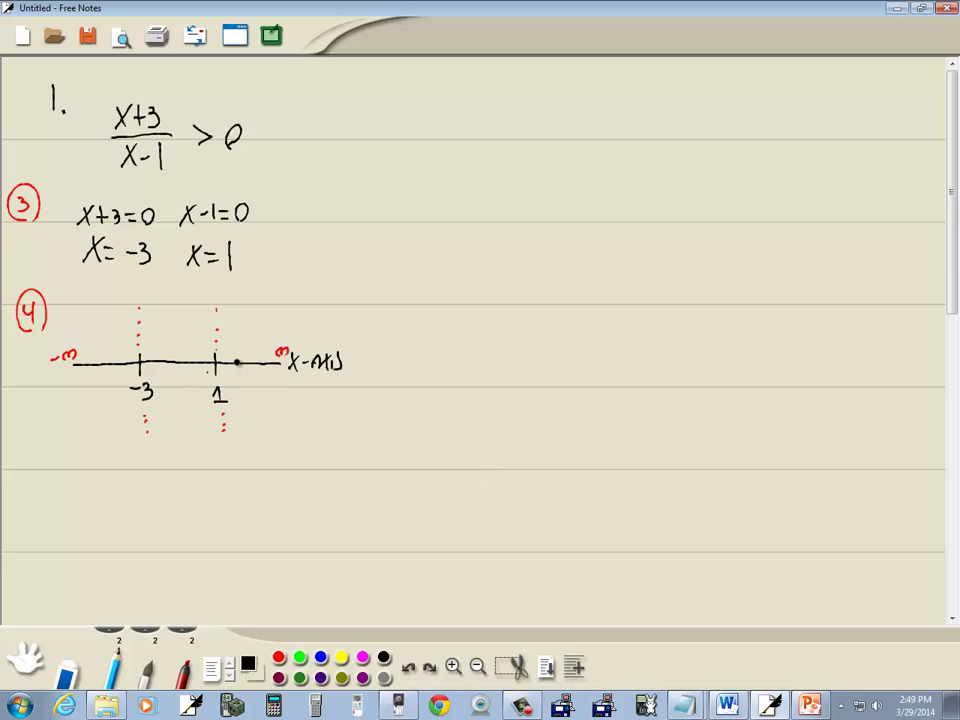
Step: Wrap the numerator x+3 and denominator x−1 in red parentheses
left_click(278, 657)
left_click_drag(119, 95, 116, 133)
mouse_move(163, 95)
left_mouse_down()
mouse_move(164, 131)
mouse_move(119, 172)
left_mouse_up()
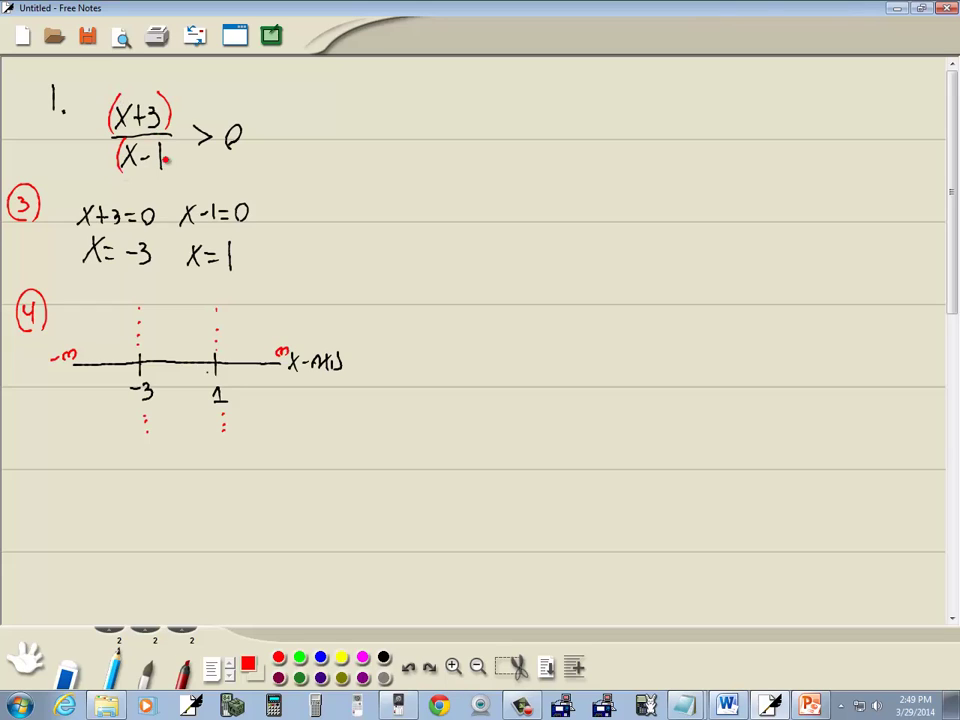
left_click_drag(172, 139, 174, 175)
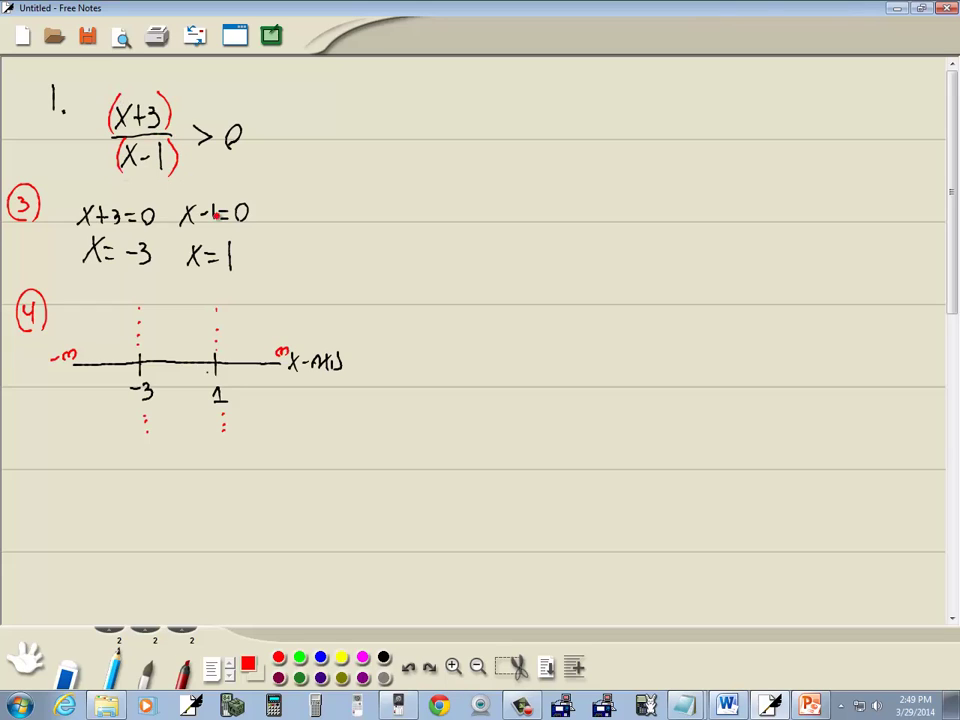
left_click(384, 657)
key("alt+Tab")
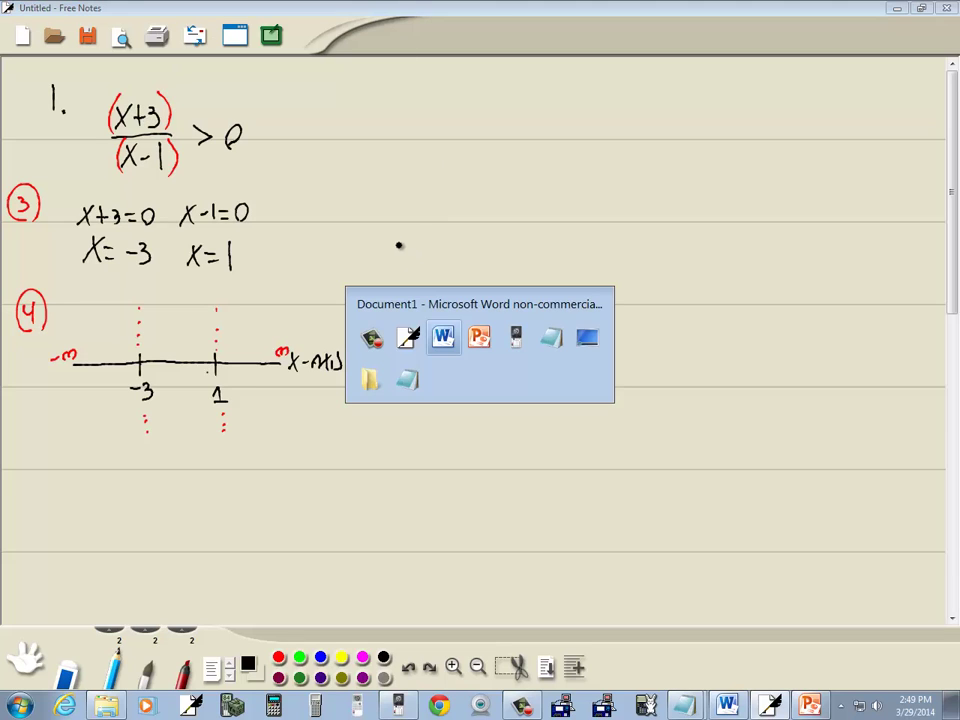
Step: Move the HP Prime emulator aside and clear the old F1 in the Function app
key("Tab")
key("Tab")
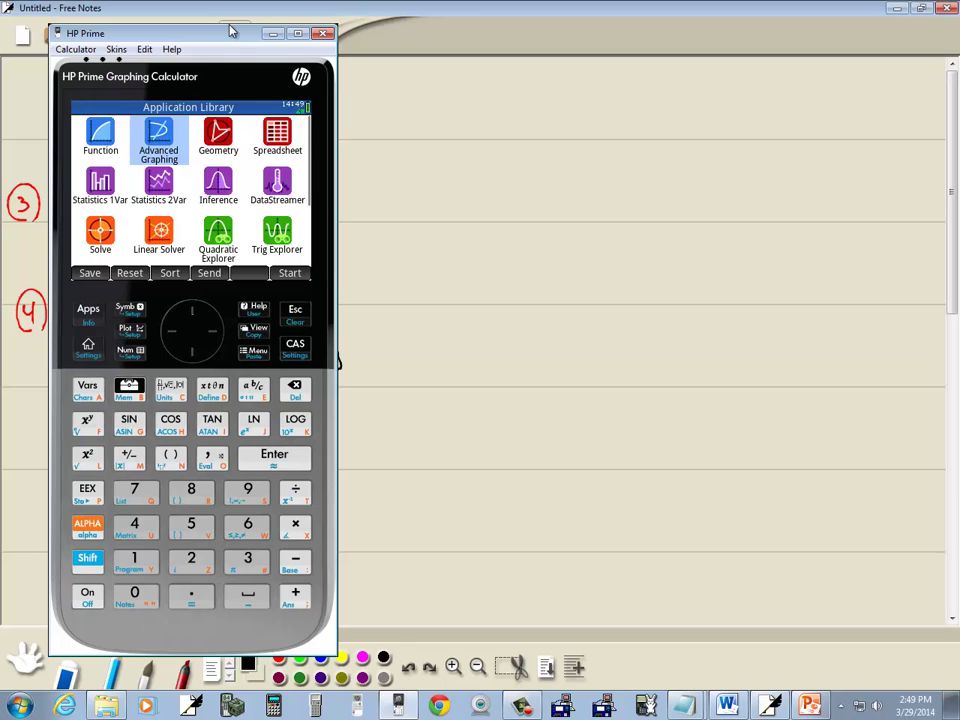
left_click_drag(251, 34, 783, 53)
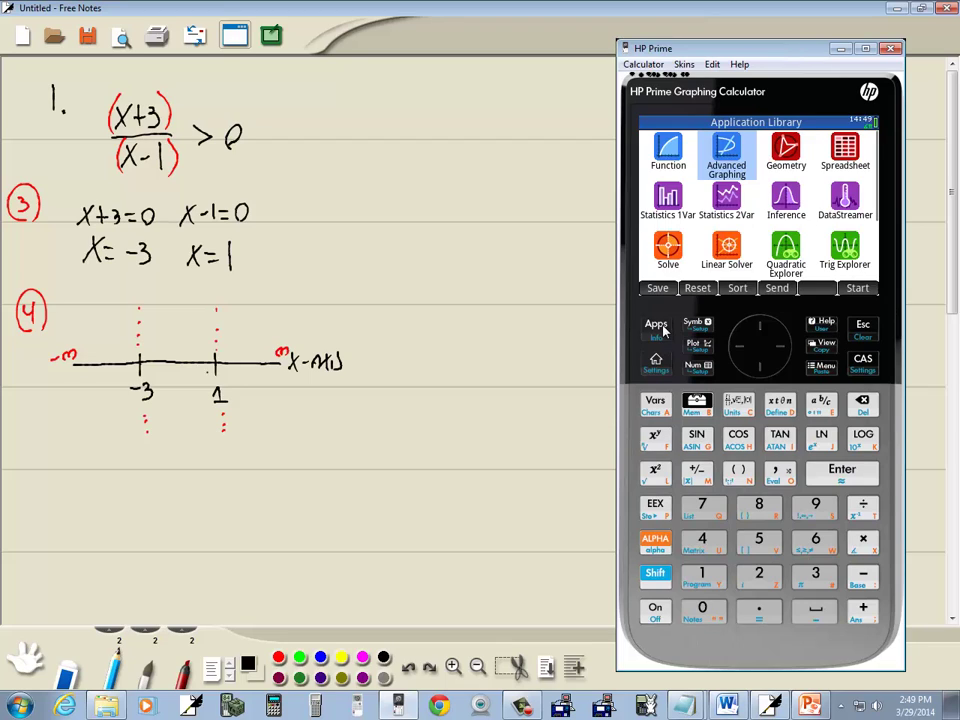
key("Left")
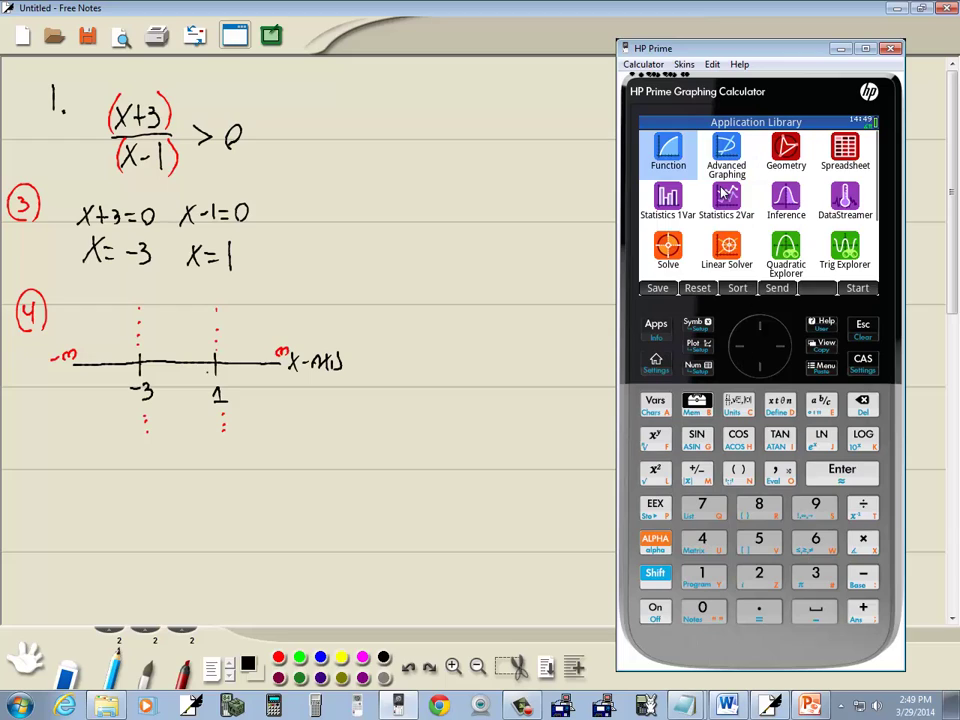
left_click(845, 469)
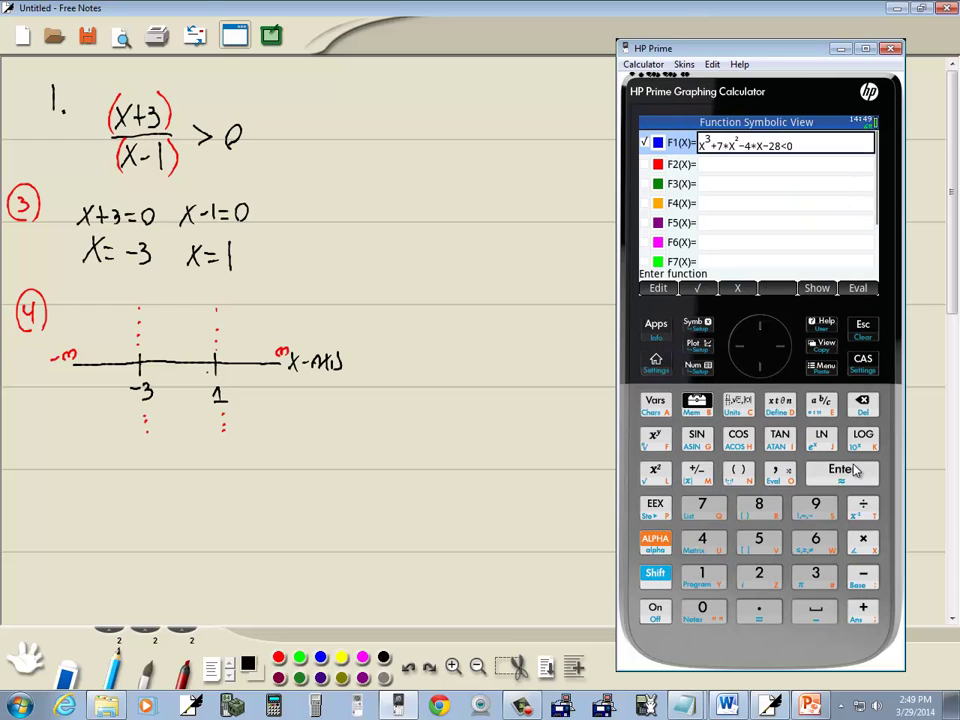
left_click(863, 403)
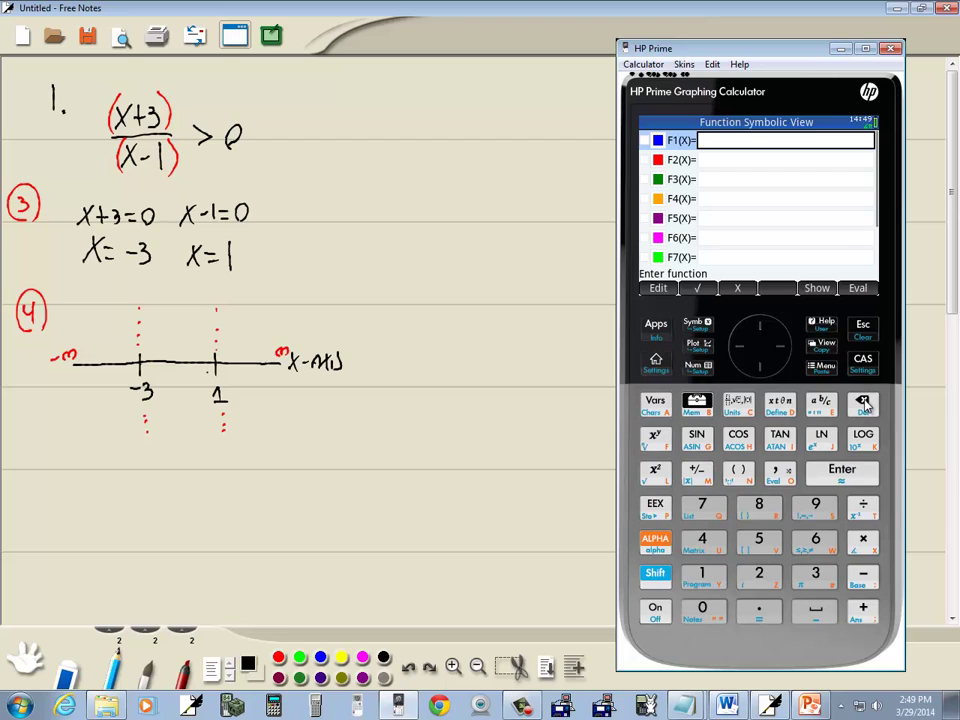
Step: Enter (X+3)/(X−1) as F1 and plot its graph
left_click(738, 471)
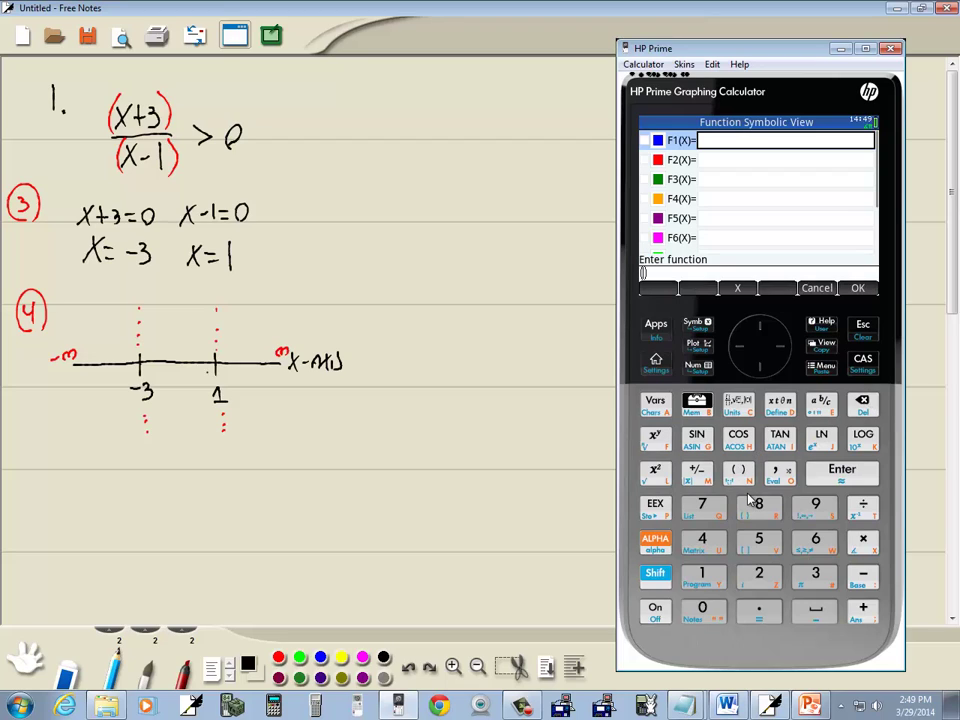
left_click(780, 403)
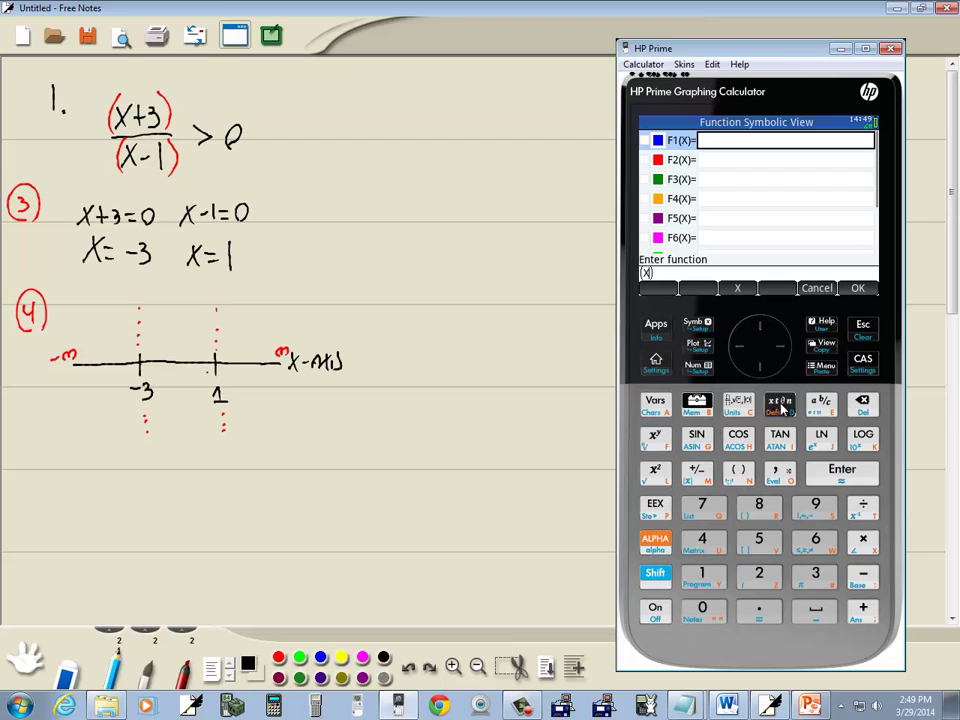
left_click(863, 608)
left_click(815, 576)
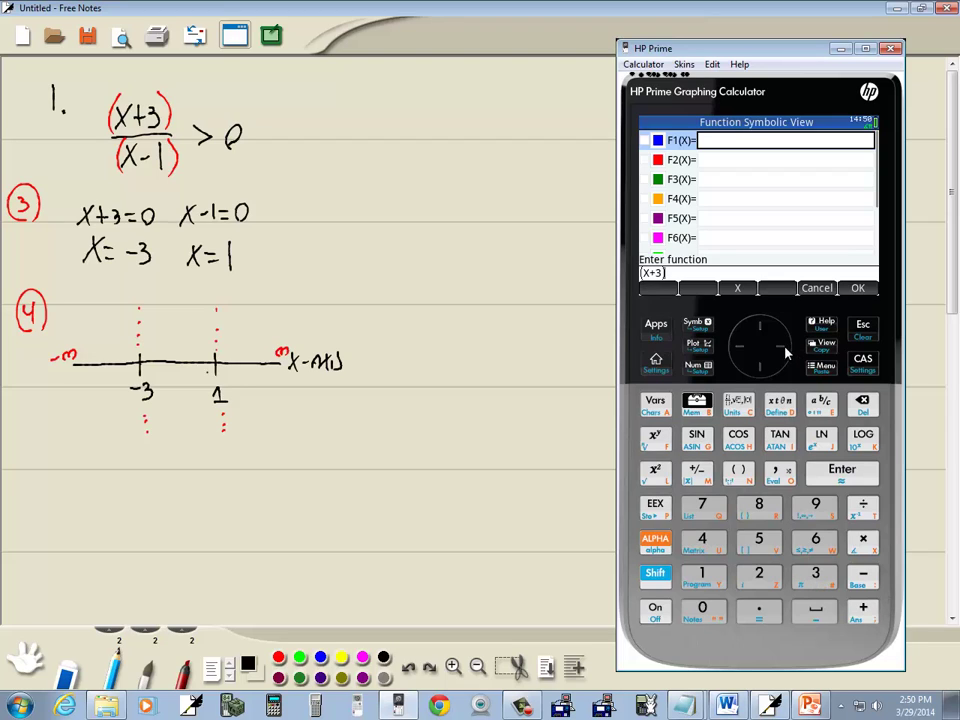
left_click(863, 505)
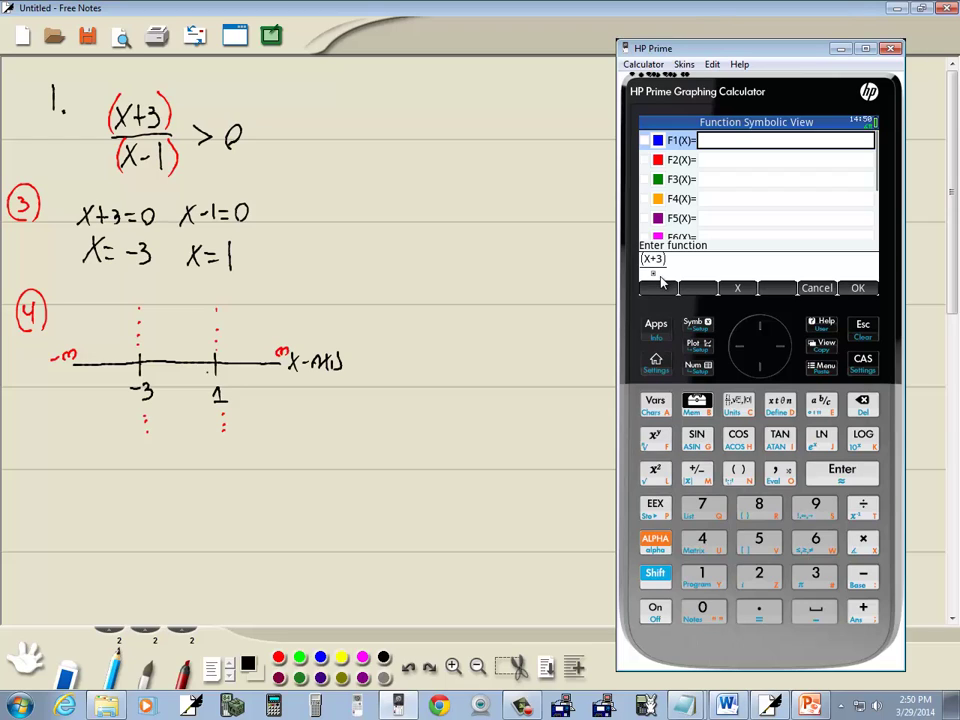
left_click(738, 469)
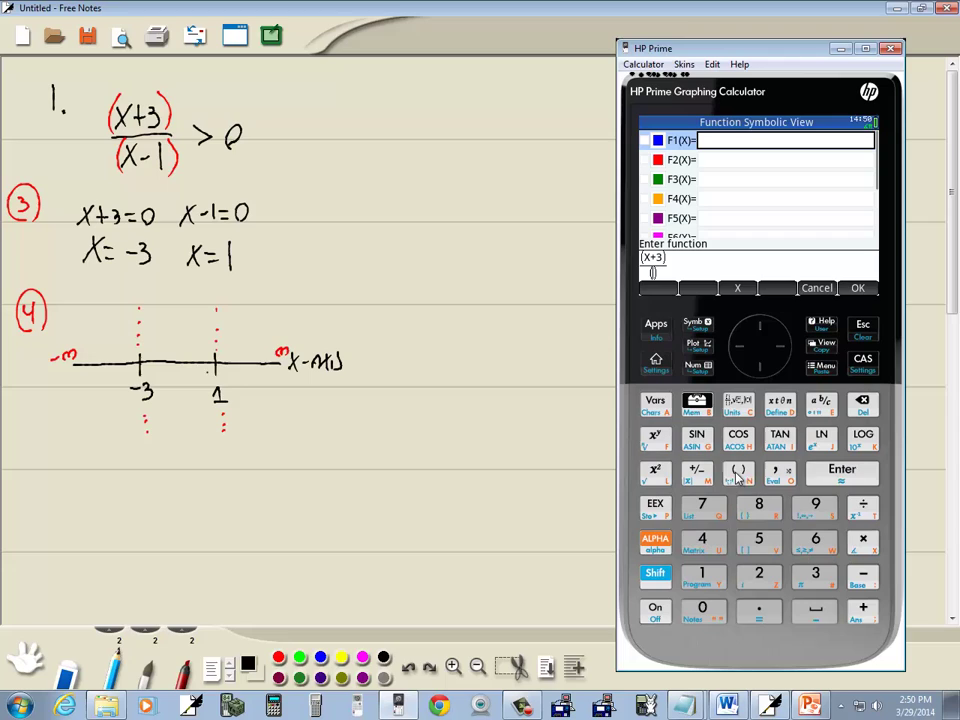
left_click(780, 400)
left_click(862, 573)
left_click(713, 576)
left_click(815, 470)
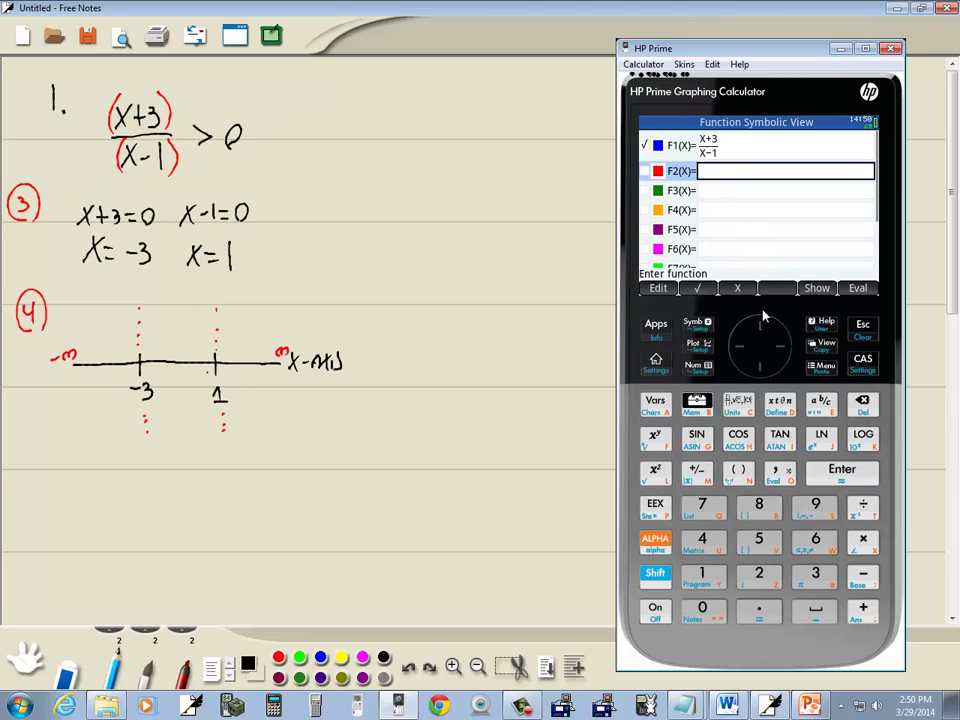
left_click(698, 346)
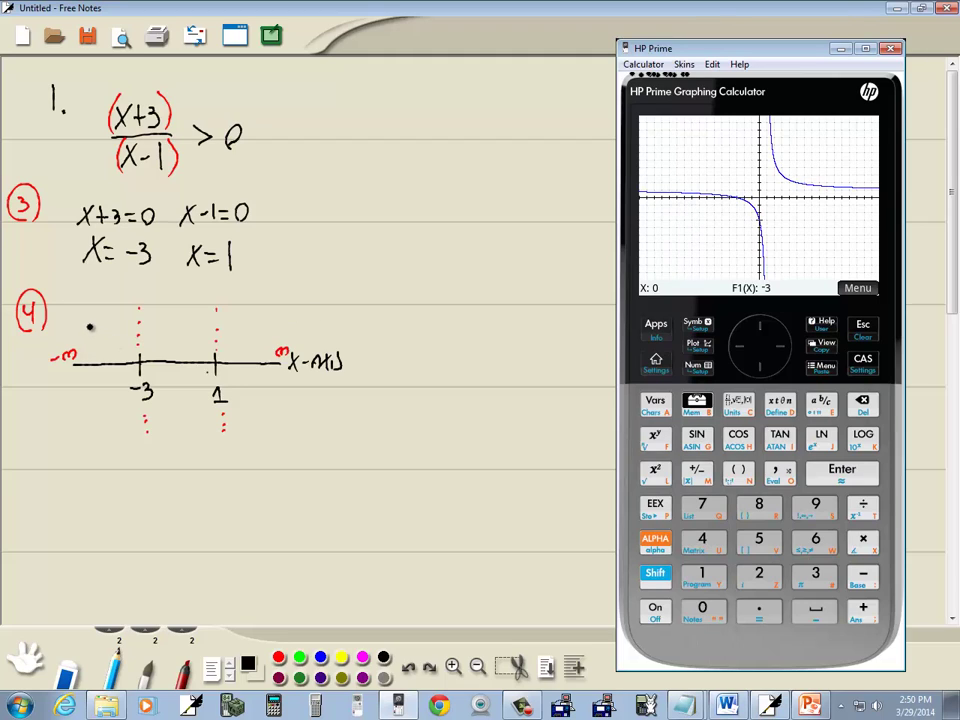
Step: Following the HP Prime graph, sketch the curve above the axis outside −3 and 1, below between
left_click_drag(90, 326, 116, 345)
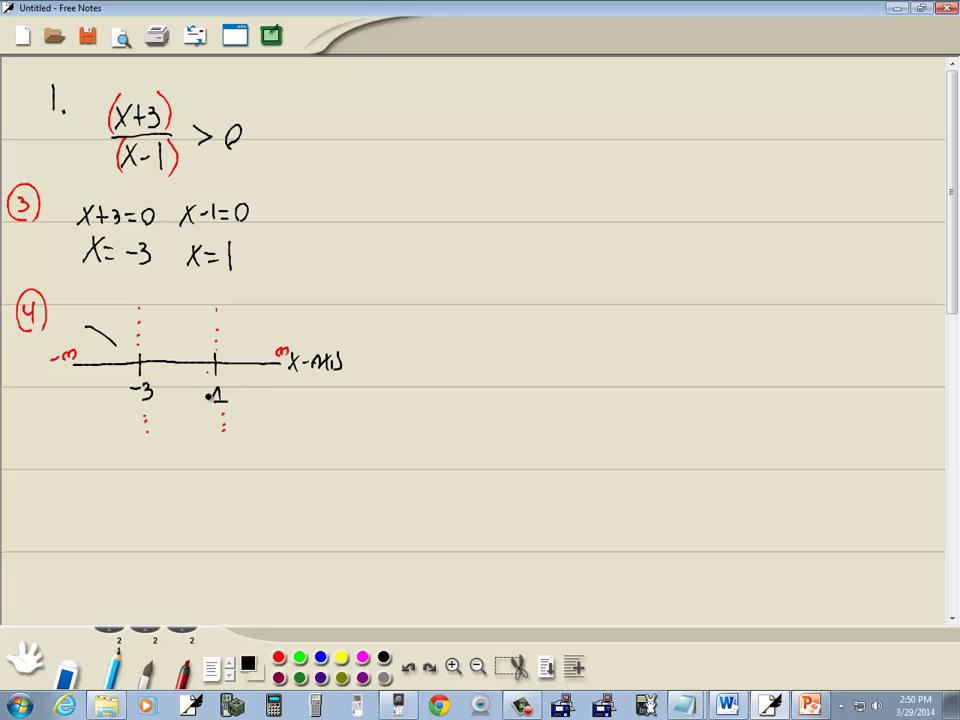
key("alt+Tab")
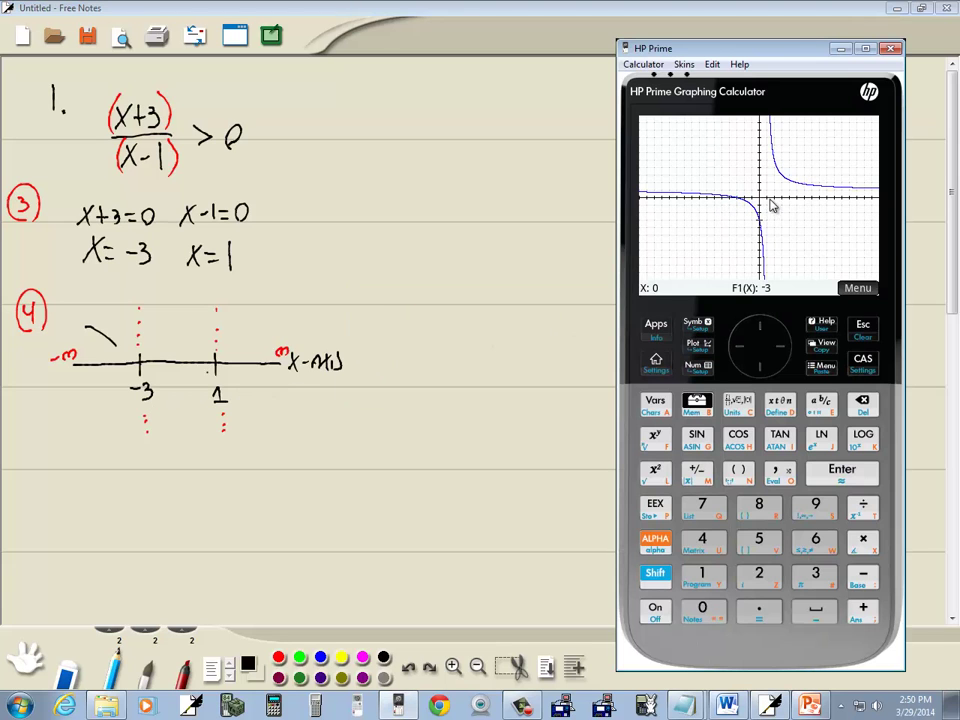
key("alt+Tab")
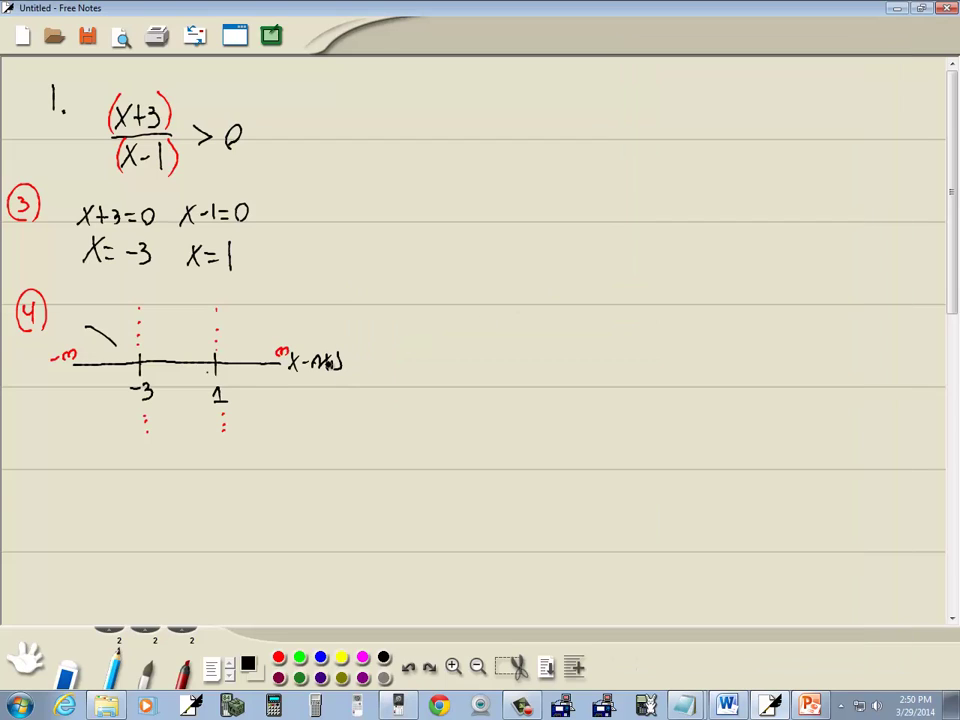
left_click_drag(168, 380, 184, 404)
key("alt+Tab")
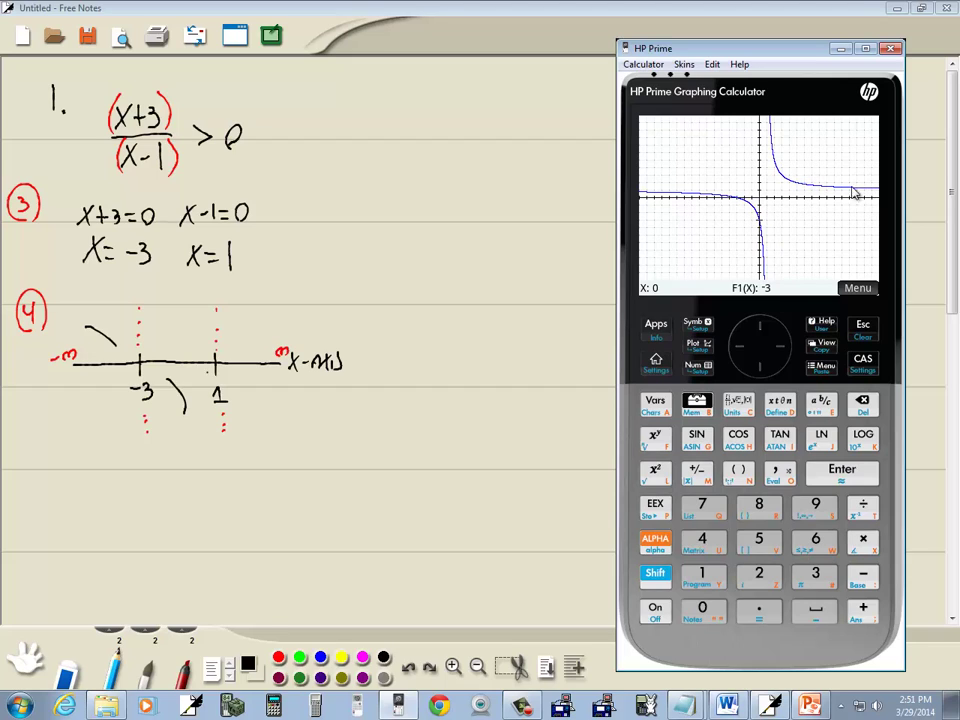
key("alt+Tab")
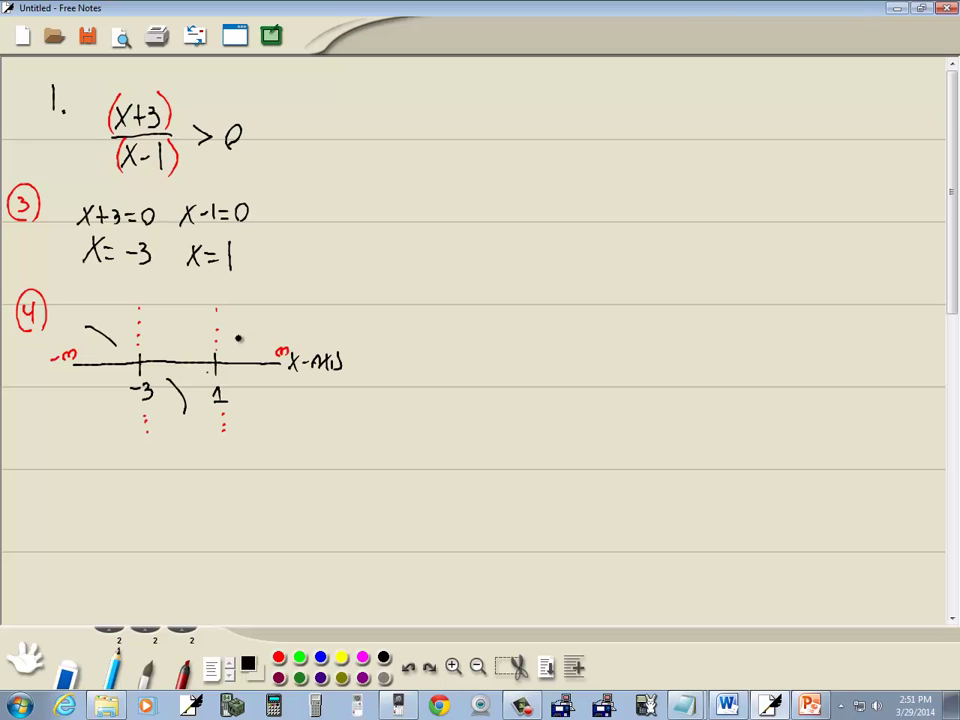
left_click_drag(238, 337, 276, 312)
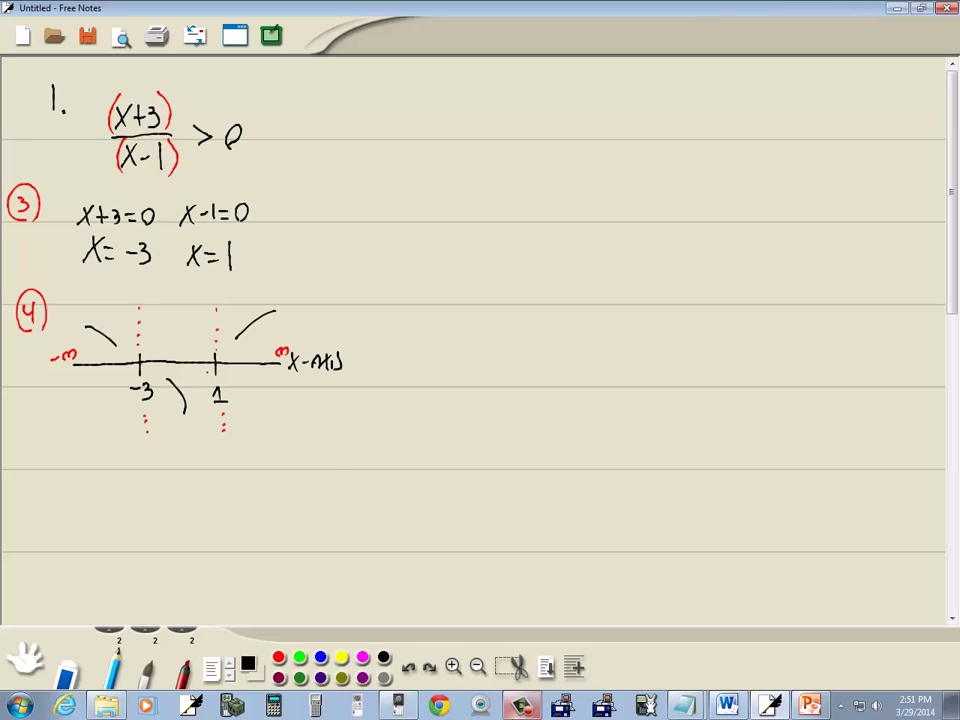
key("alt+Tab")
key("alt+Tab")
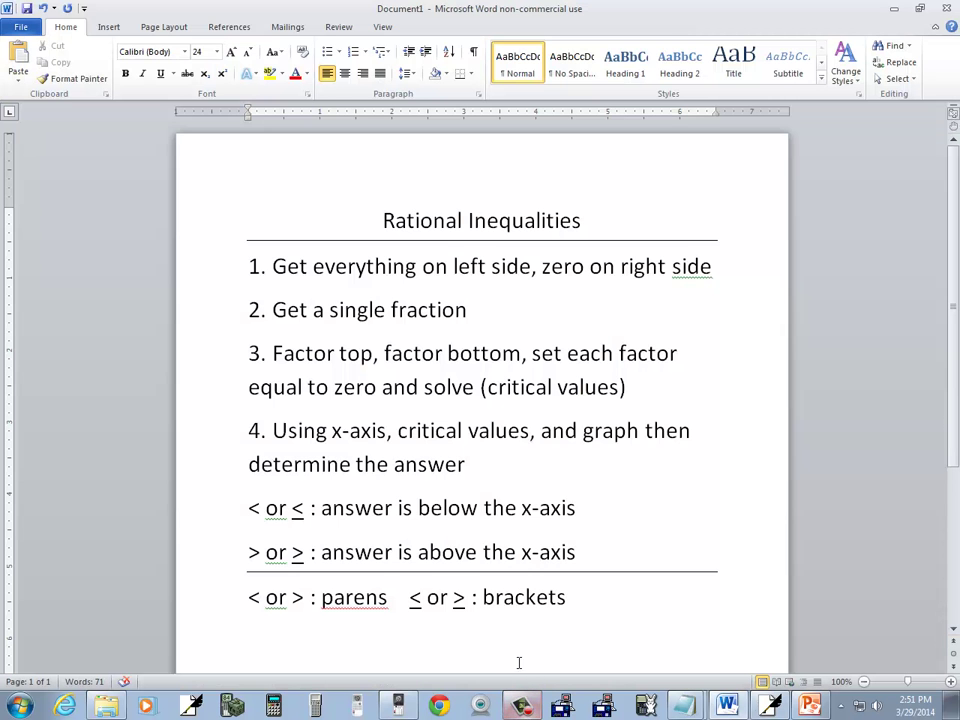
key("alt+Tab")
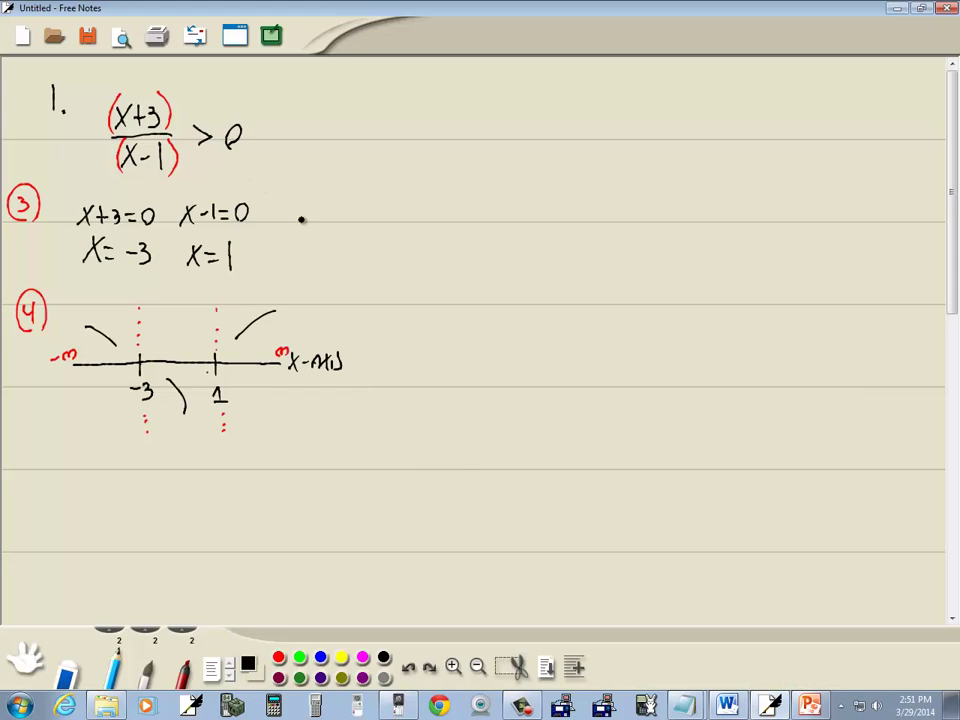
Step: Label the left and right above-axis curves ANS in red
key("alt+Tab")
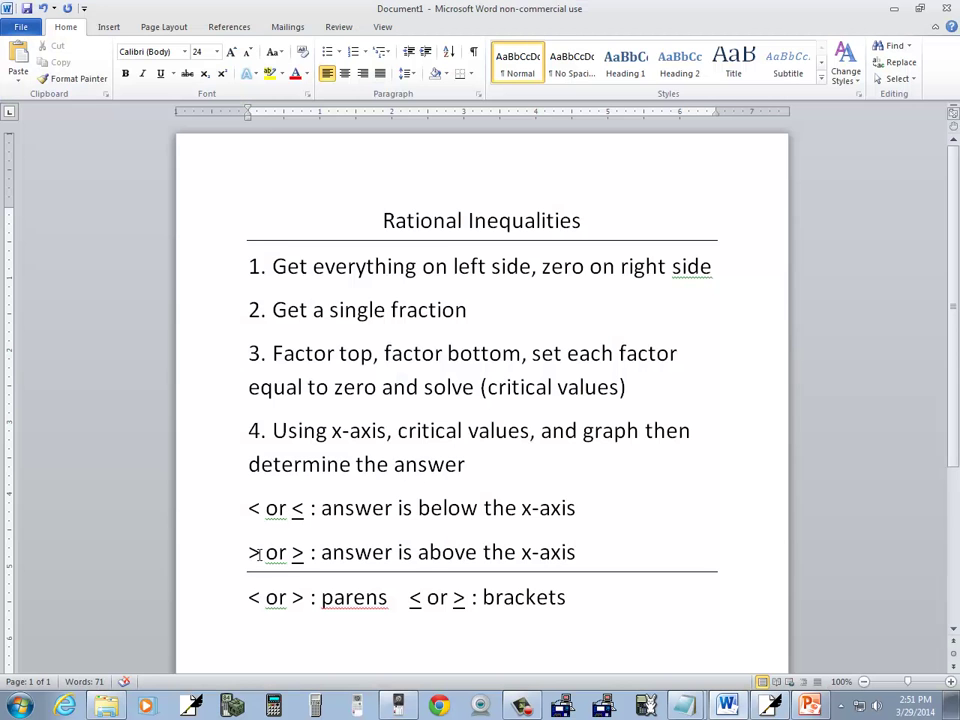
key("alt+Tab")
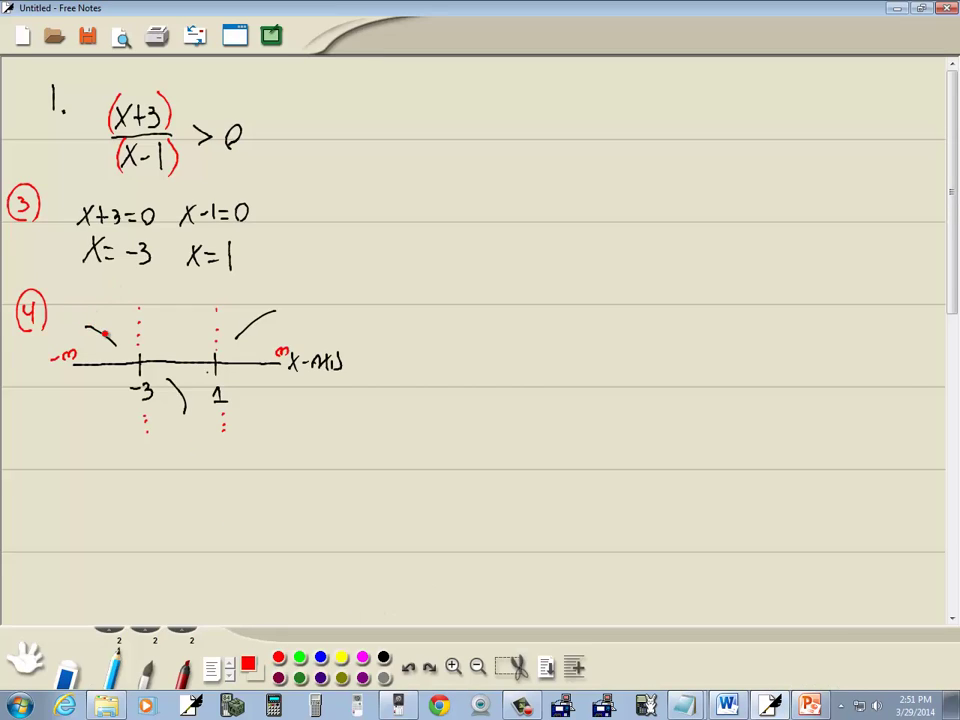
left_click_drag(94, 318, 116, 310)
left_click_drag(125, 308, 120, 317)
mouse_move(247, 307)
left_mouse_down()
mouse_move(256, 294)
mouse_move(268, 305)
left_mouse_up()
Step: In black, write -∞, -3 below the number line and begin the interval 1, ∞
left_click(384, 660)
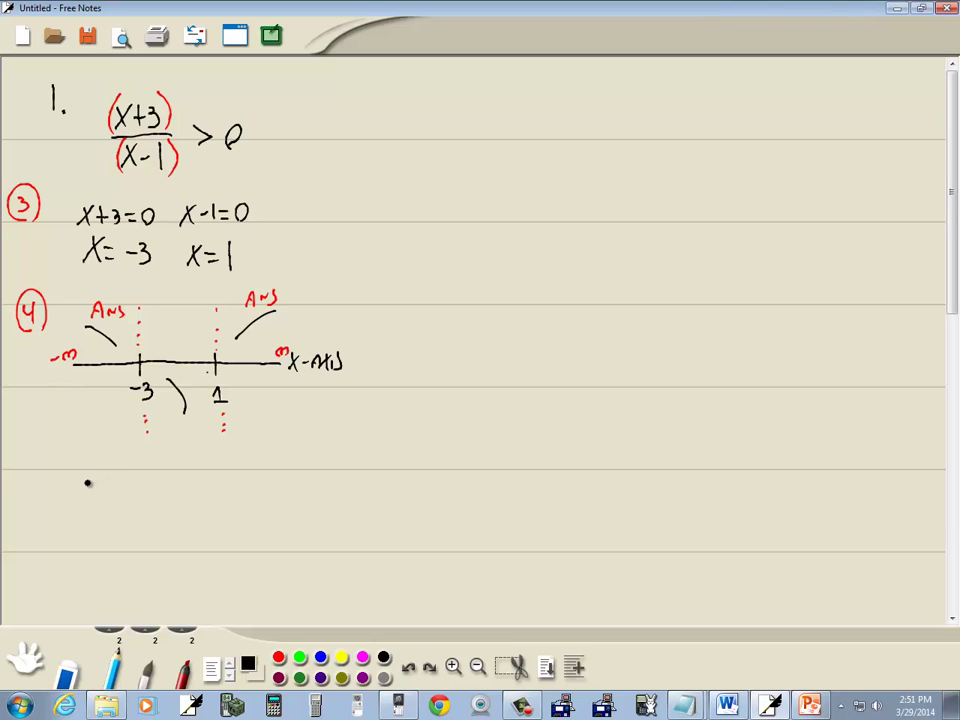
mouse_move(85, 483)
left_mouse_down()
mouse_move(121, 484)
mouse_move(117, 497)
mouse_move(142, 483)
left_mouse_up()
mouse_move(143, 480)
left_mouse_down()
mouse_move(152, 487)
mouse_move(142, 497)
left_mouse_up()
mouse_move(216, 486)
left_mouse_down()
mouse_move(222, 497)
mouse_move(258, 492)
mouse_move(266, 505)
left_mouse_up()
Step: Complete the answer as (-∞, -3) ∪ (1, ∞) with parentheses and a union sign
left_click_drag(78, 460, 73, 506)
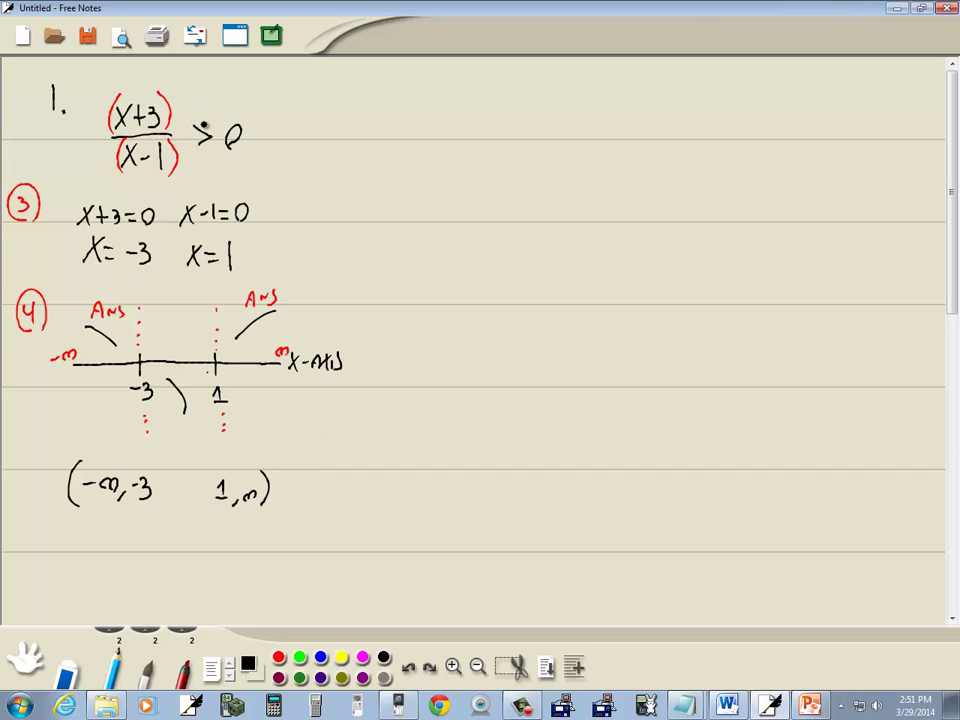
key("alt+Tab")
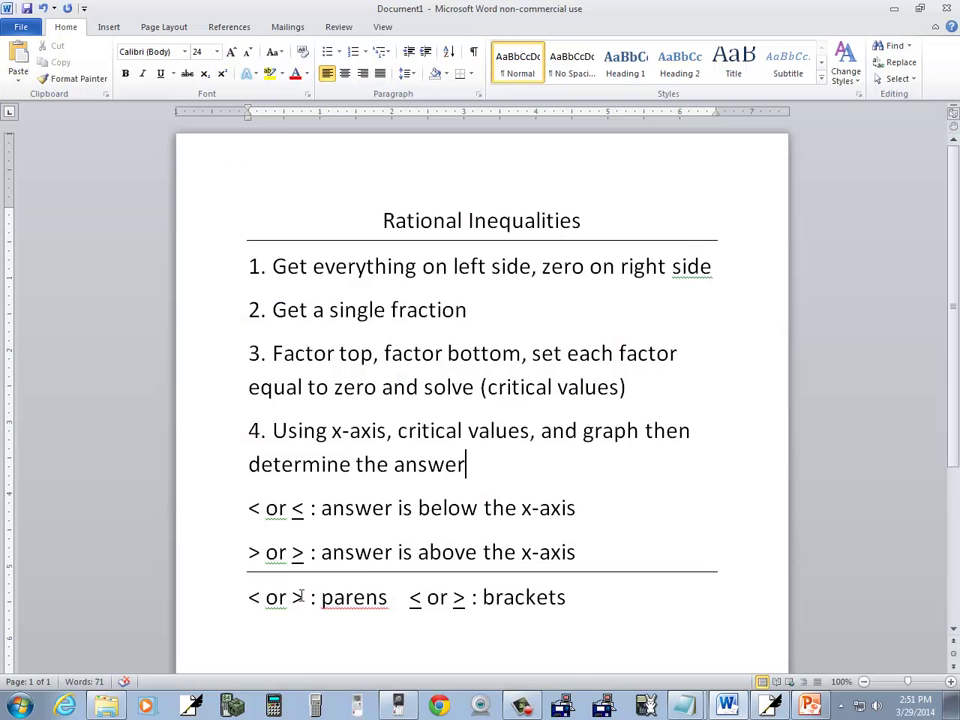
key("alt+Tab")
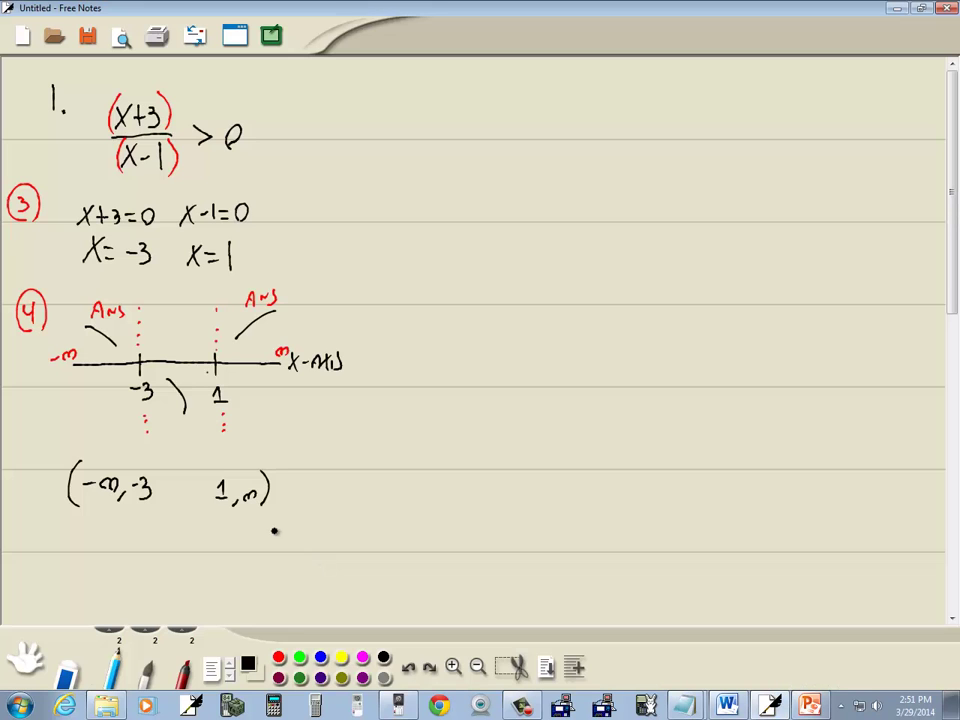
left_click_drag(151, 465, 152, 496)
left_click_drag(211, 466, 209, 513)
left_click_drag(172, 472, 191, 471)
Step: Circle the final answer and write '2.' at the top right for the next problem
mouse_move(274, 519)
left_mouse_down()
mouse_move(153, 522)
mouse_move(59, 506)
mouse_move(64, 451)
mouse_move(231, 458)
mouse_move(302, 490)
mouse_move(288, 522)
left_mouse_up()
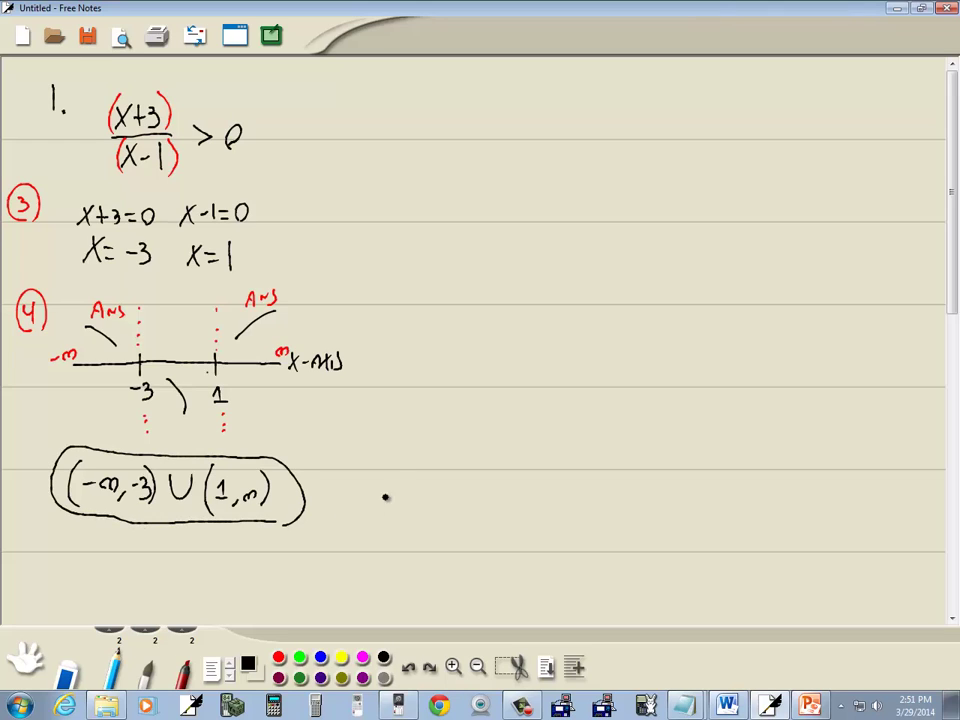
mouse_move(410, 99)
left_mouse_down()
mouse_move(412, 116)
mouse_move(424, 117)
left_mouse_up()
left_click(434, 117)
Step: Copy problem 2, x/(x-3) ≥ 2, from PowerPoint slide 3 into the notes
key("alt+Tab")
key("alt+Tab")
key("Page_Down")
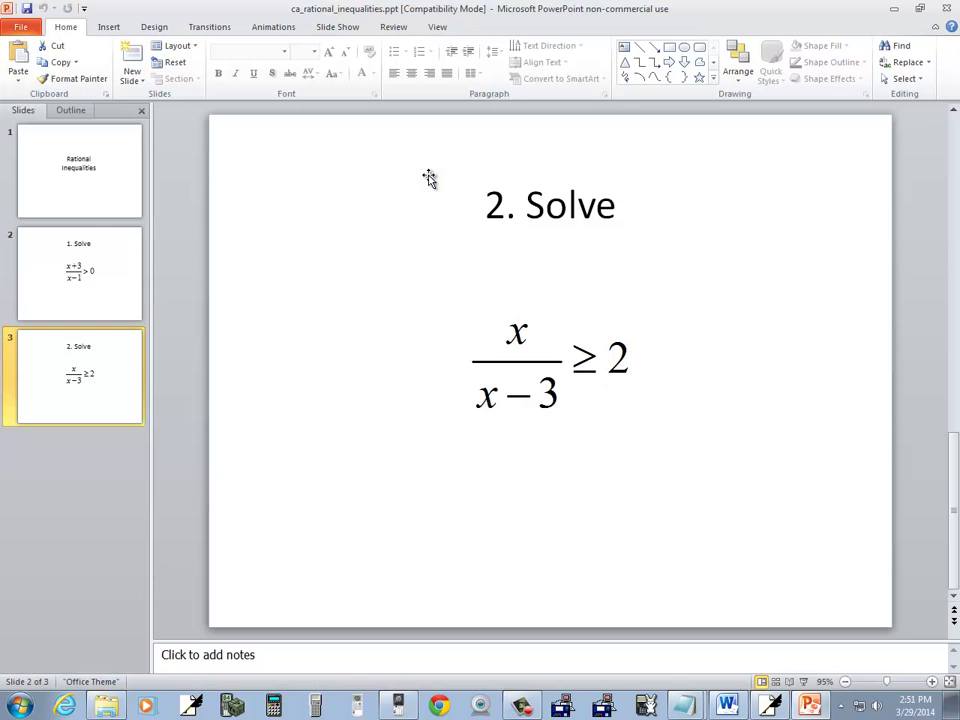
key("alt+Tab")
mouse_move(491, 126)
left_mouse_down()
mouse_move(506, 101)
mouse_move(512, 127)
mouse_move(535, 130)
mouse_move(499, 163)
mouse_move(488, 161)
left_mouse_up()
mouse_move(503, 150)
left_mouse_down()
mouse_move(555, 139)
mouse_move(552, 149)
mouse_move(590, 146)
left_mouse_up()
Step: Draw a red arrow showing the 2 moving to the left side
key("alt+Tab")
key("alt+Tab")
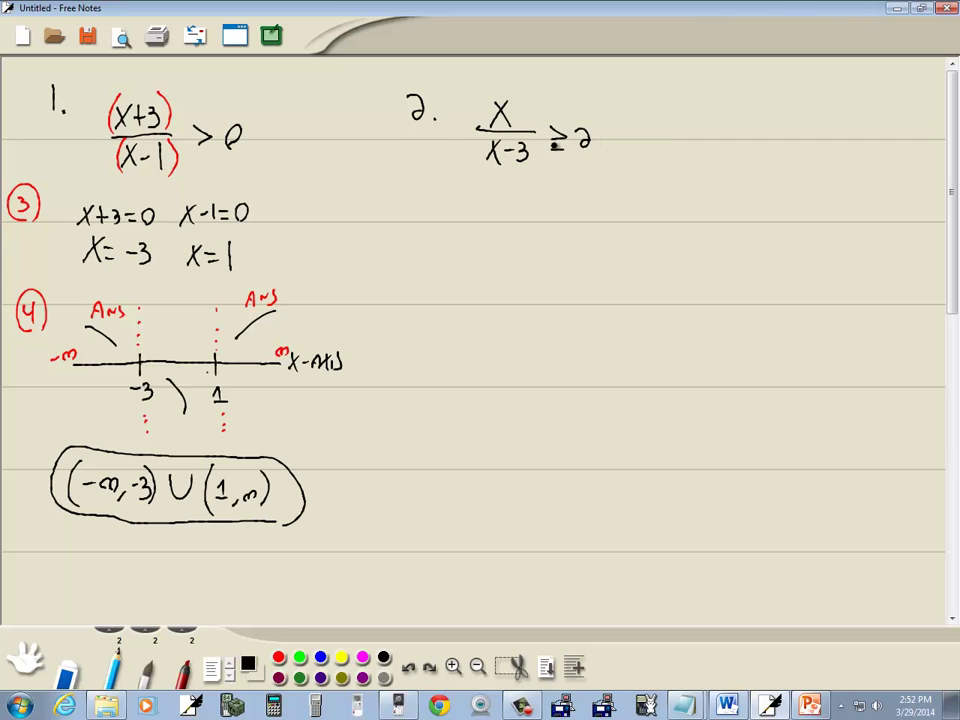
key("alt+Tab")
key("alt+Tab")
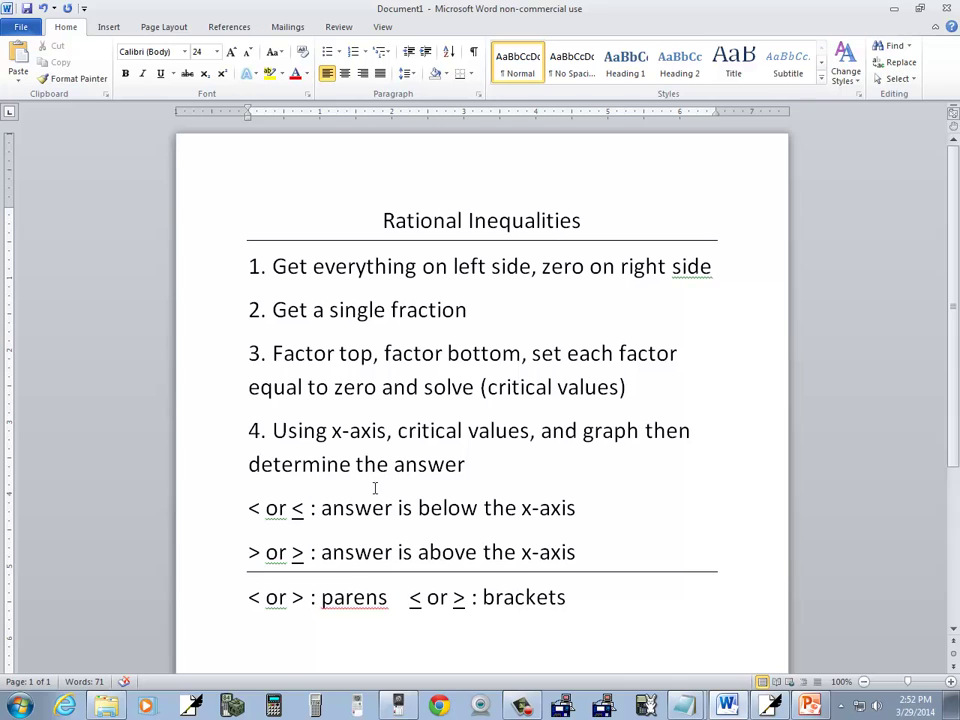
key("alt+Tab")
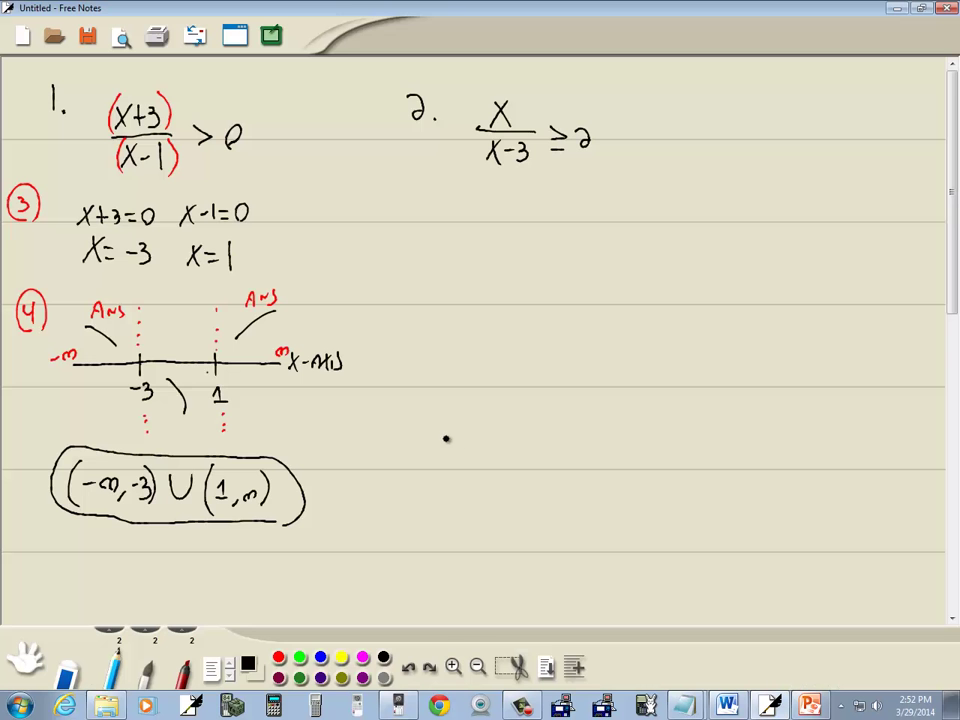
left_click(278, 657)
mouse_move(586, 156)
left_mouse_down()
mouse_move(580, 165)
mouse_move(546, 148)
left_mouse_up()
left_click(383, 657)
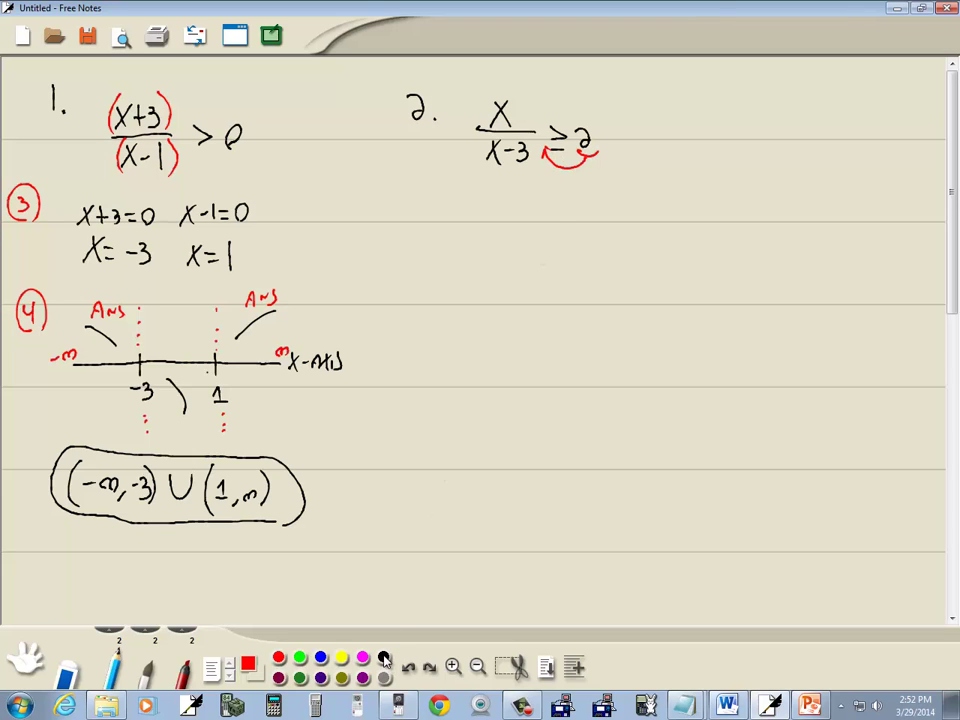
Step: Write x/(x-3) - 2 ≥ 0 below problem 2
left_click_drag(502, 194, 488, 214)
mouse_move(489, 194)
left_mouse_down()
mouse_move(501, 215)
mouse_move(519, 218)
mouse_move(489, 250)
left_mouse_up()
mouse_move(489, 231)
left_mouse_down()
mouse_move(477, 250)
mouse_move(501, 242)
mouse_move(506, 250)
mouse_move(546, 224)
left_mouse_up()
mouse_move(551, 216)
left_mouse_down()
mouse_move(562, 229)
mouse_move(591, 230)
mouse_move(607, 214)
left_mouse_up()
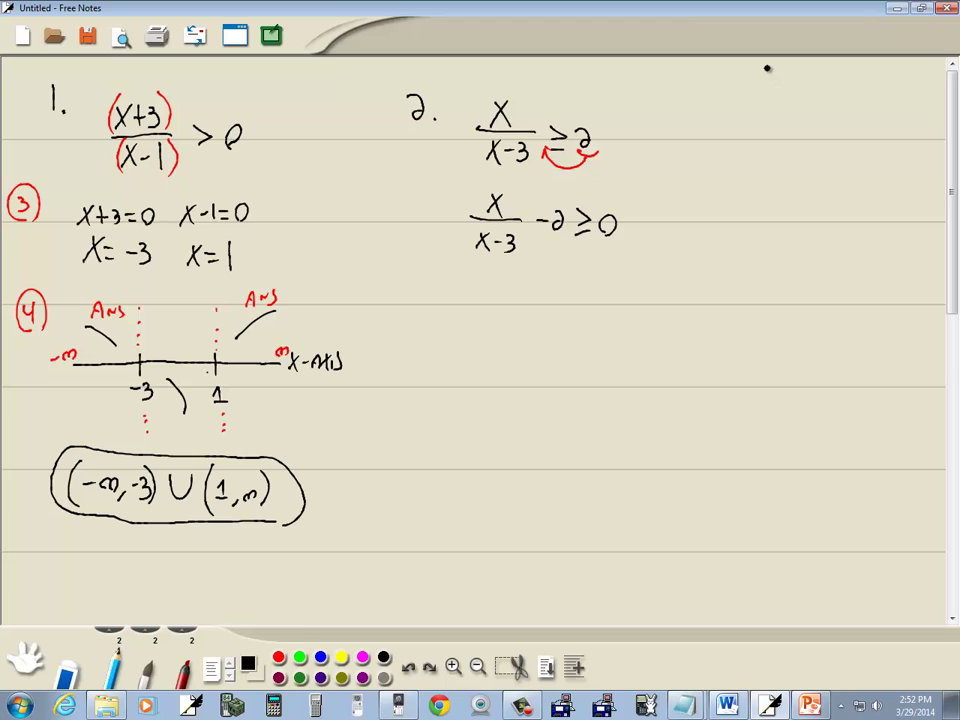
Step: Work a side example rewriting 3 1/2 as 3+1/2 and (3(2)+1)/2
mouse_move(768, 72)
left_mouse_down()
mouse_move(769, 85)
mouse_move(803, 78)
left_mouse_up()
mouse_move(796, 82)
left_mouse_down()
mouse_move(790, 132)
mouse_move(820, 130)
left_mouse_up()
left_click_drag(827, 124, 831, 149)
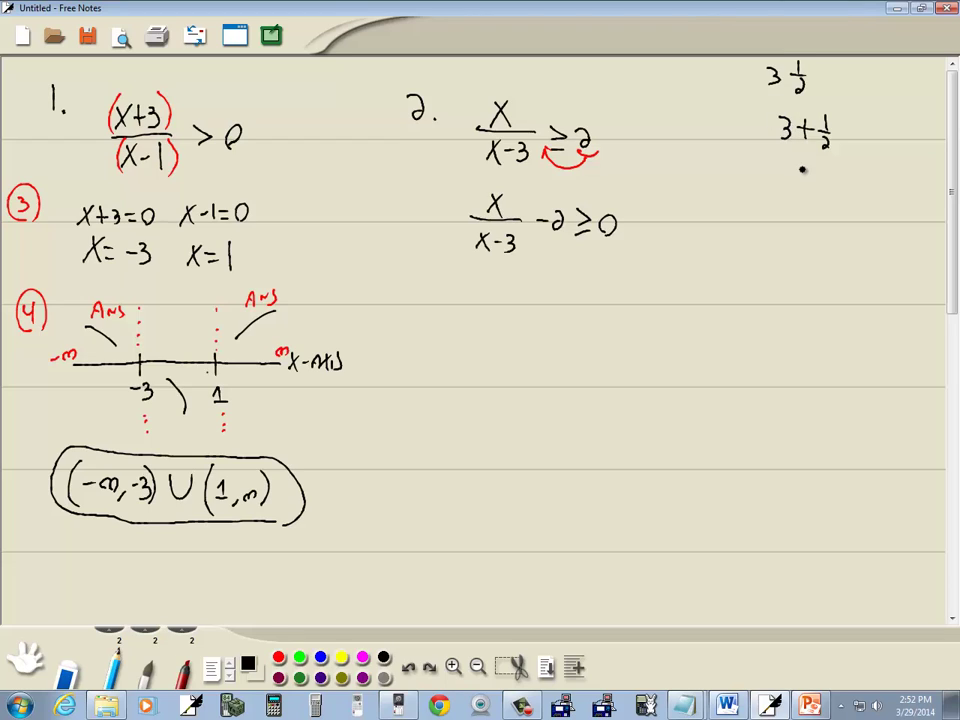
mouse_move(782, 177)
left_mouse_down()
mouse_move(789, 193)
mouse_move(830, 195)
left_mouse_up()
left_click_drag(822, 186, 853, 196)
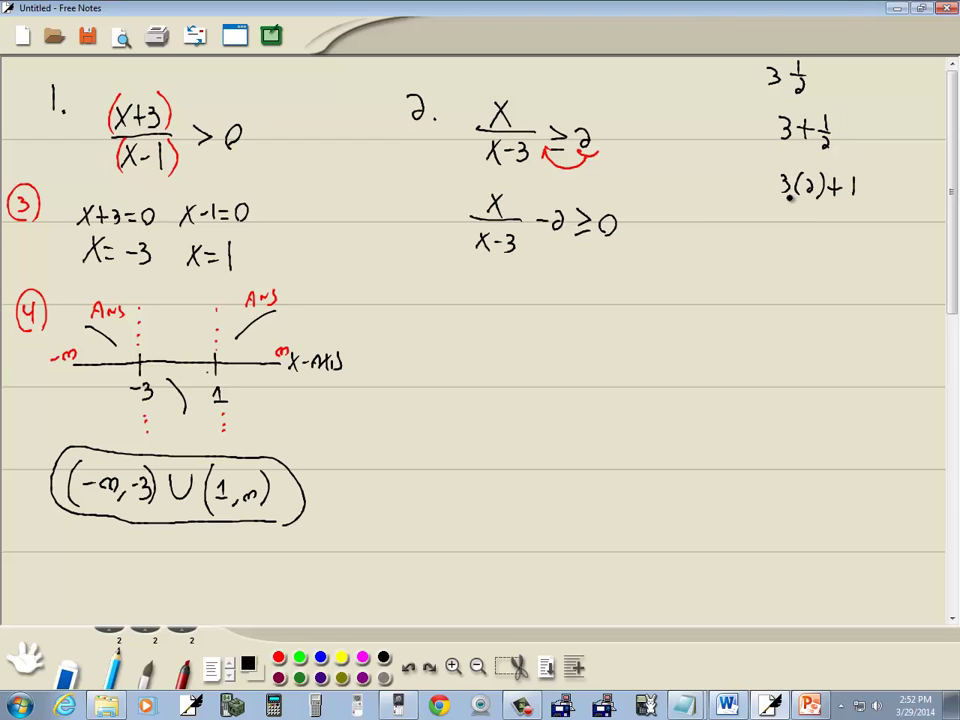
mouse_move(788, 198)
left_mouse_down()
mouse_move(865, 199)
mouse_move(830, 221)
left_mouse_up()
Step: Write the combined fraction (-2(x-3)+x)/(x-3) ≥ 0 and mark step 1 with a red circled 1
left_click_drag(446, 303, 456, 303)
left_click_drag(462, 296, 504, 313)
left_click_drag(504, 298, 492, 313)
mouse_move(508, 306)
left_mouse_down()
mouse_move(570, 314)
mouse_move(560, 315)
left_mouse_up()
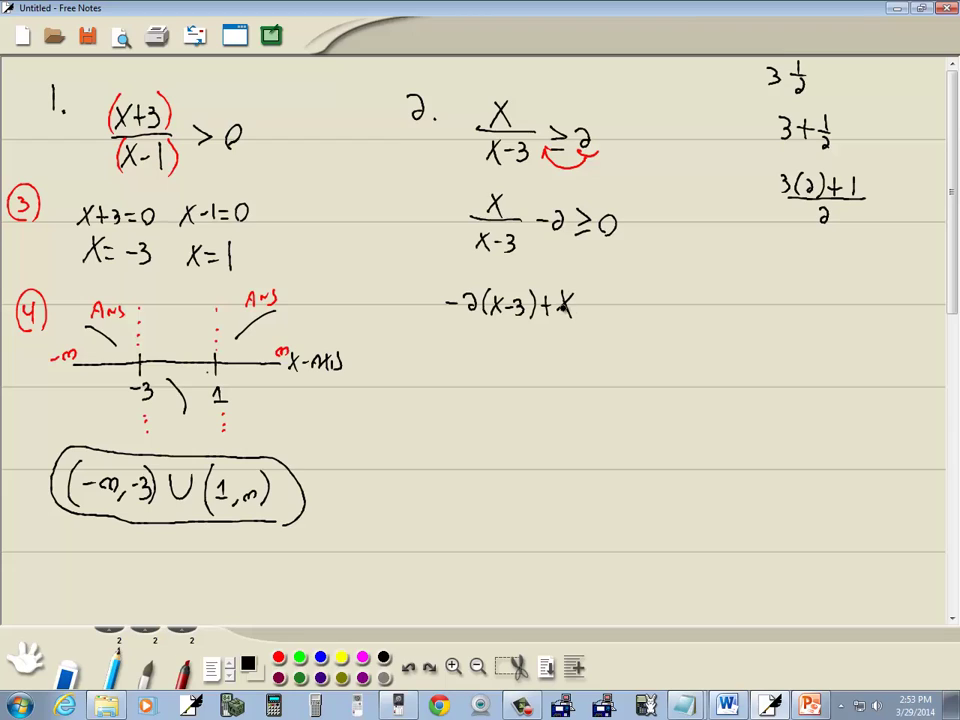
left_click_drag(465, 325, 583, 324)
mouse_move(506, 336)
left_mouse_down()
mouse_move(519, 352)
mouse_move(506, 352)
left_mouse_up()
left_click_drag(521, 345, 536, 350)
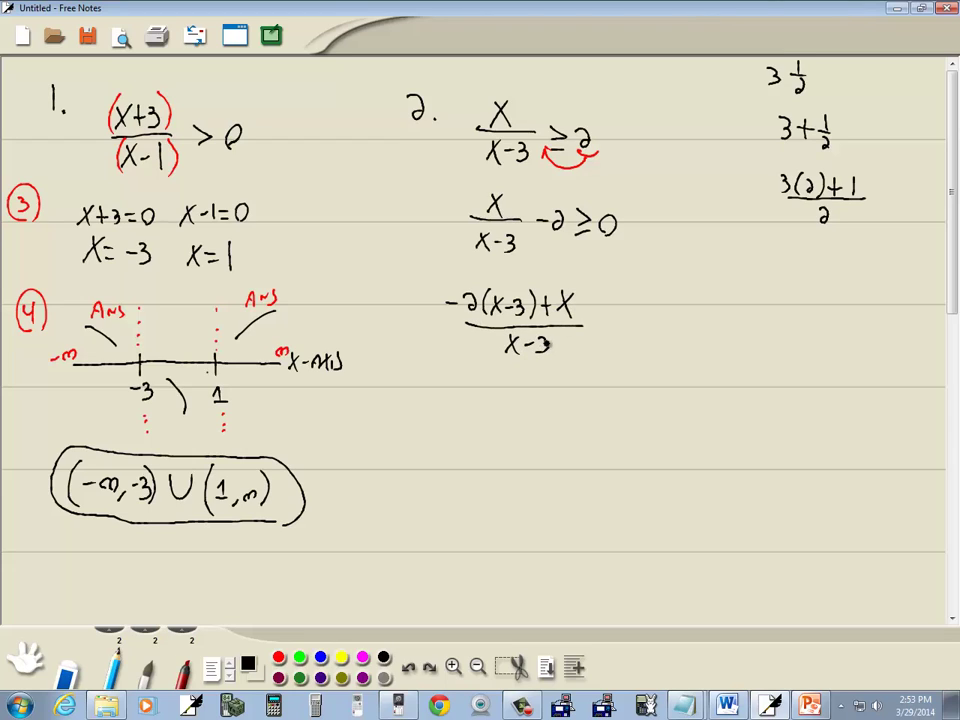
mouse_move(600, 317)
left_mouse_down()
mouse_move(612, 324)
mouse_move(600, 331)
left_mouse_up()
left_click_drag(600, 337, 631, 315)
left_click(279, 658)
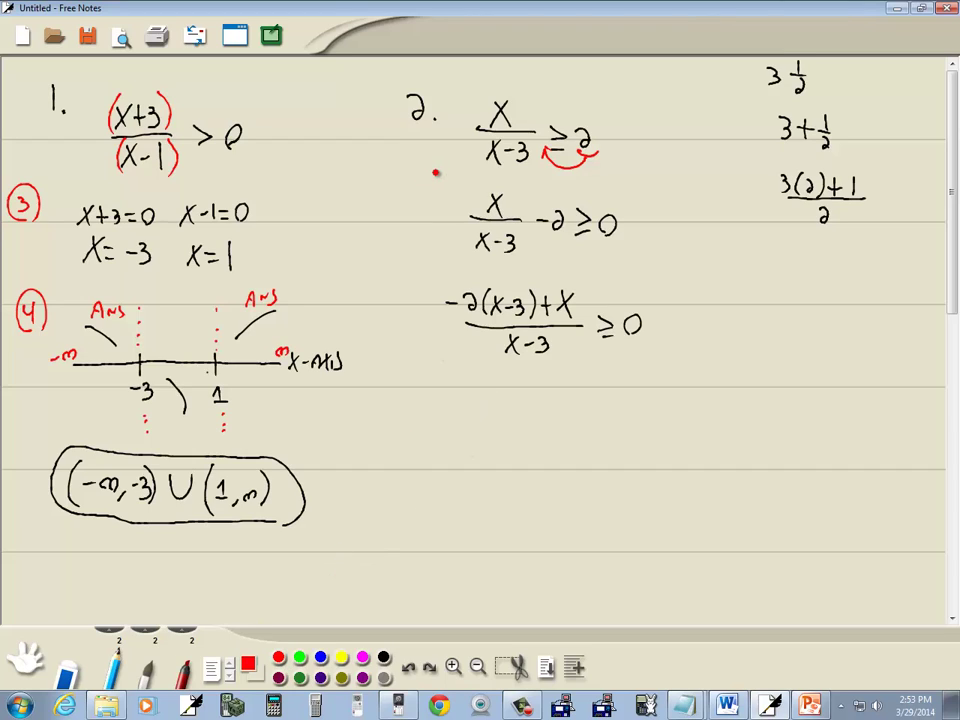
mouse_move(436, 164)
left_mouse_down()
mouse_move(435, 185)
mouse_move(448, 162)
left_mouse_up()
Step: Label the single-fraction step with a red circled 2
key("alt+Tab")
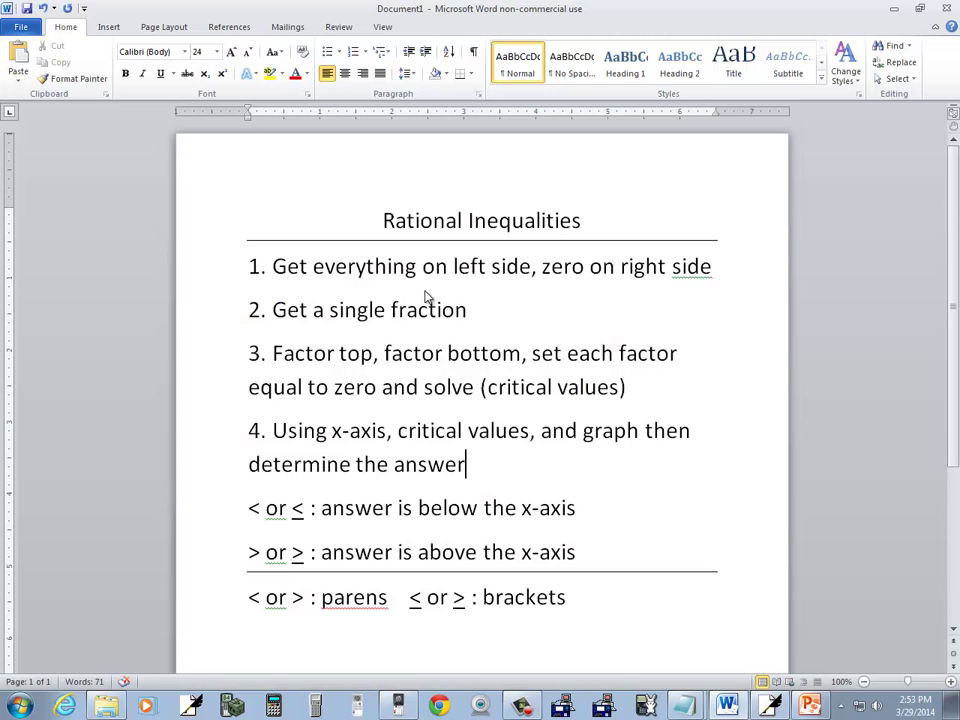
key("alt+Tab")
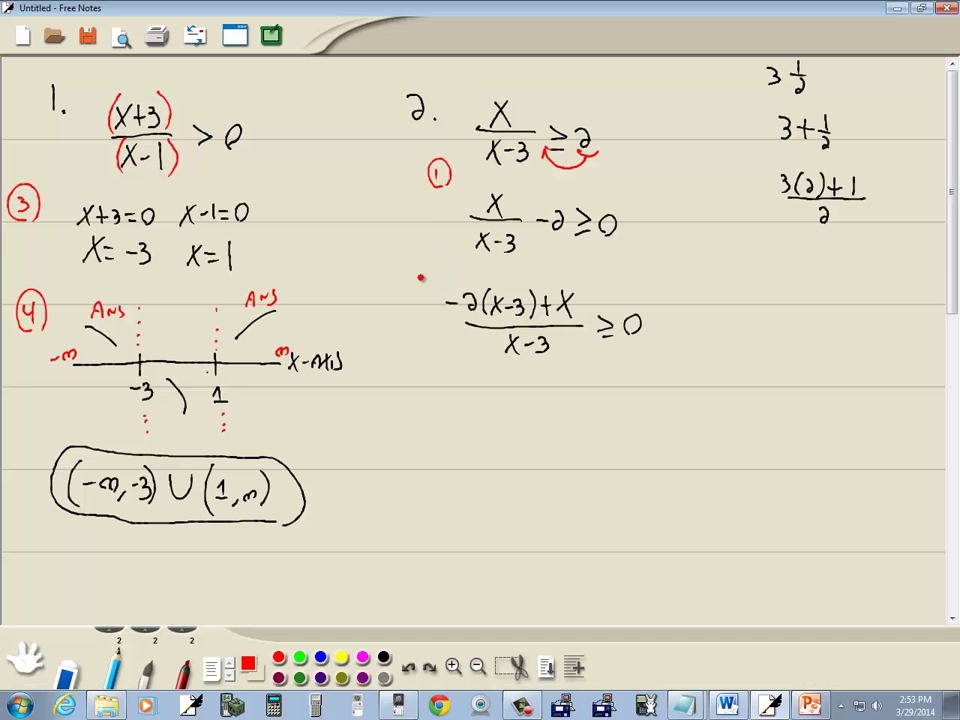
mouse_move(420, 266)
left_mouse_down()
mouse_move(431, 274)
mouse_move(427, 289)
left_mouse_up()
Step: In black, write the expanded fraction (-2X+6+X)/(X-3) ≥ 0
left_click(383, 657)
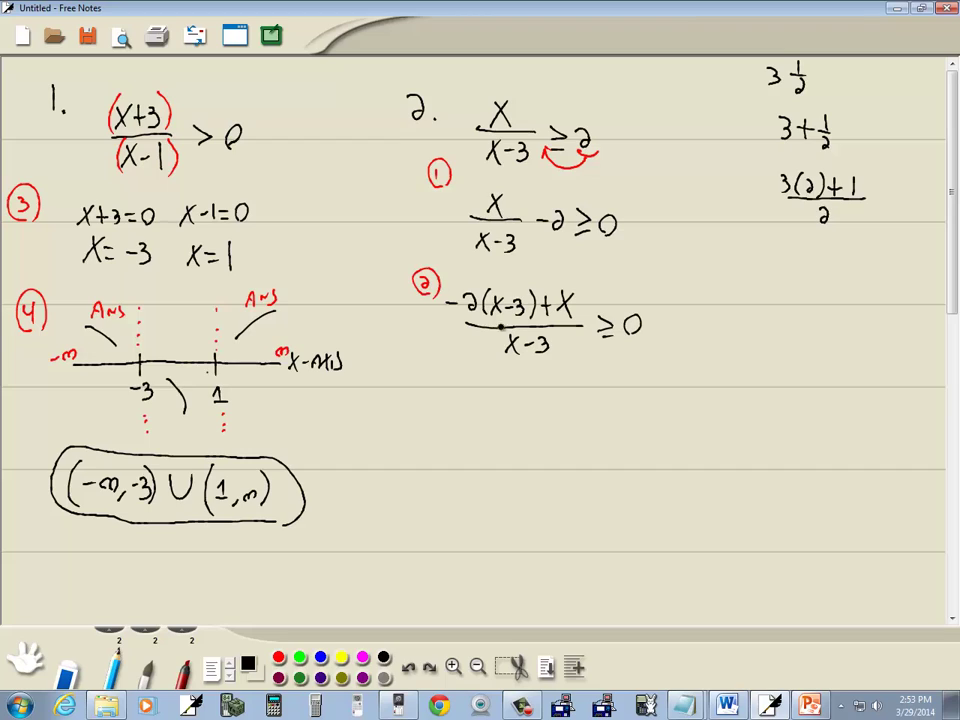
left_click_drag(463, 391, 500, 402)
mouse_move(500, 383)
left_mouse_down()
mouse_move(489, 402)
mouse_move(527, 398)
left_mouse_up()
mouse_move(537, 389)
left_mouse_down()
mouse_move(533, 402)
mouse_move(553, 407)
left_mouse_up()
left_click_drag(547, 400, 577, 407)
left_click_drag(577, 389, 565, 407)
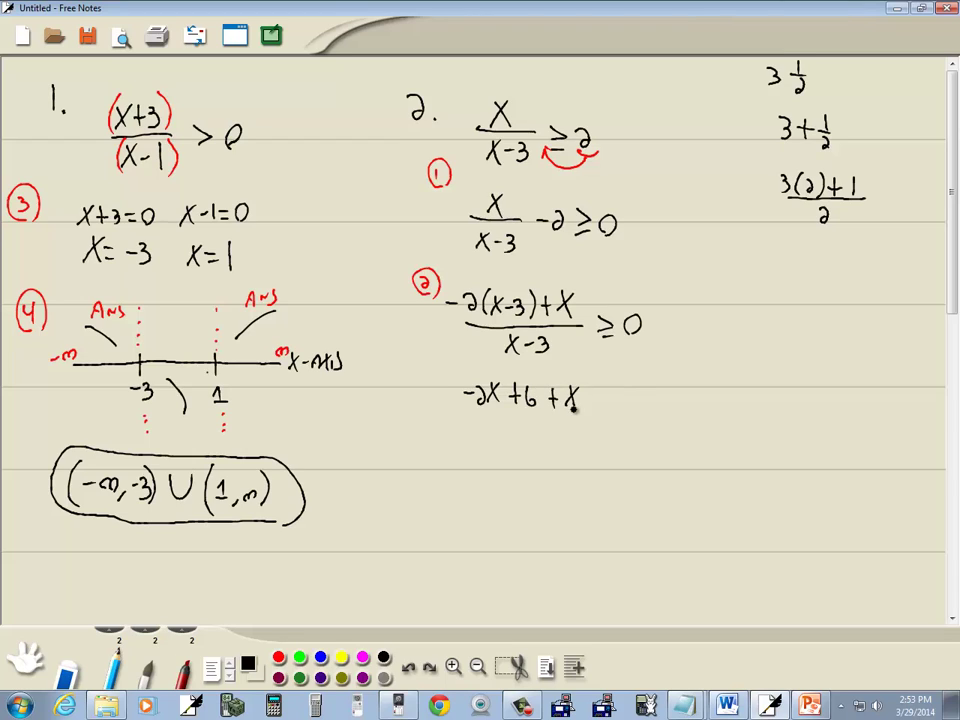
left_click_drag(466, 417, 585, 417)
left_click_drag(502, 427, 514, 444)
mouse_move(513, 427)
left_mouse_down()
mouse_move(502, 444)
mouse_move(526, 445)
left_mouse_up()
mouse_move(598, 412)
left_mouse_down()
mouse_move(611, 429)
mouse_move(627, 414)
left_mouse_up()
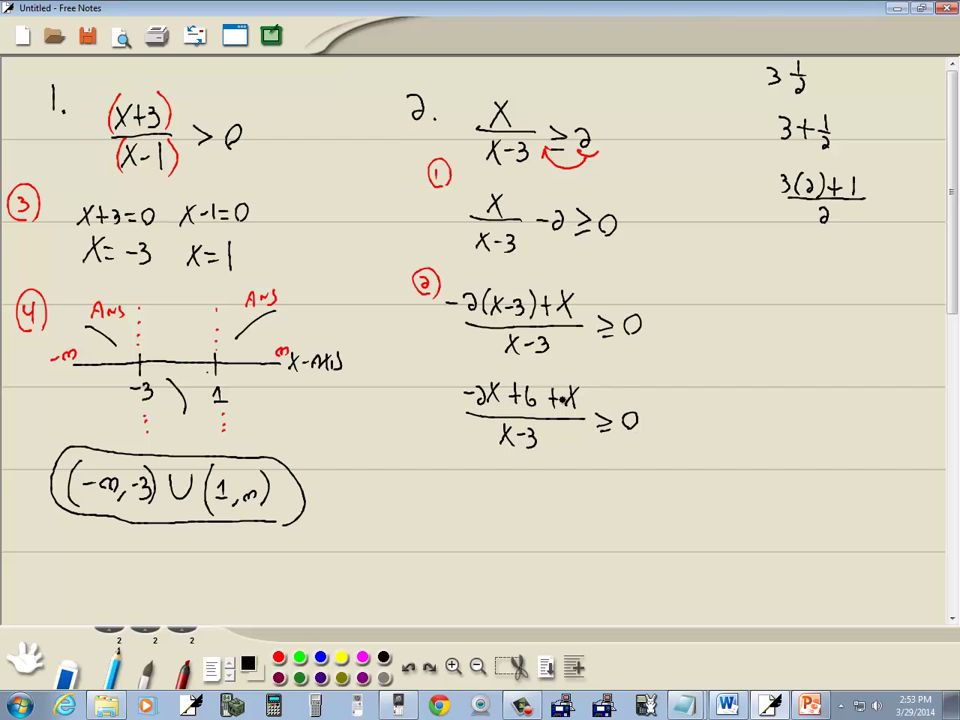
Step: Simplify it below to (-X+6)/(X-3) ≥ 0
left_click_drag(496, 488, 504, 488)
mouse_move(511, 480)
left_mouse_down()
mouse_move(523, 498)
mouse_move(511, 498)
left_mouse_up()
mouse_move(530, 486)
left_mouse_down()
mouse_move(541, 486)
mouse_move(535, 494)
left_mouse_up()
mouse_move(552, 476)
left_mouse_down()
mouse_move(546, 494)
mouse_move(558, 497)
mouse_move(528, 521)
left_mouse_up()
mouse_move(526, 508)
left_mouse_down()
mouse_move(515, 521)
mouse_move(589, 515)
left_mouse_up()
left_click_drag(600, 502, 599, 503)
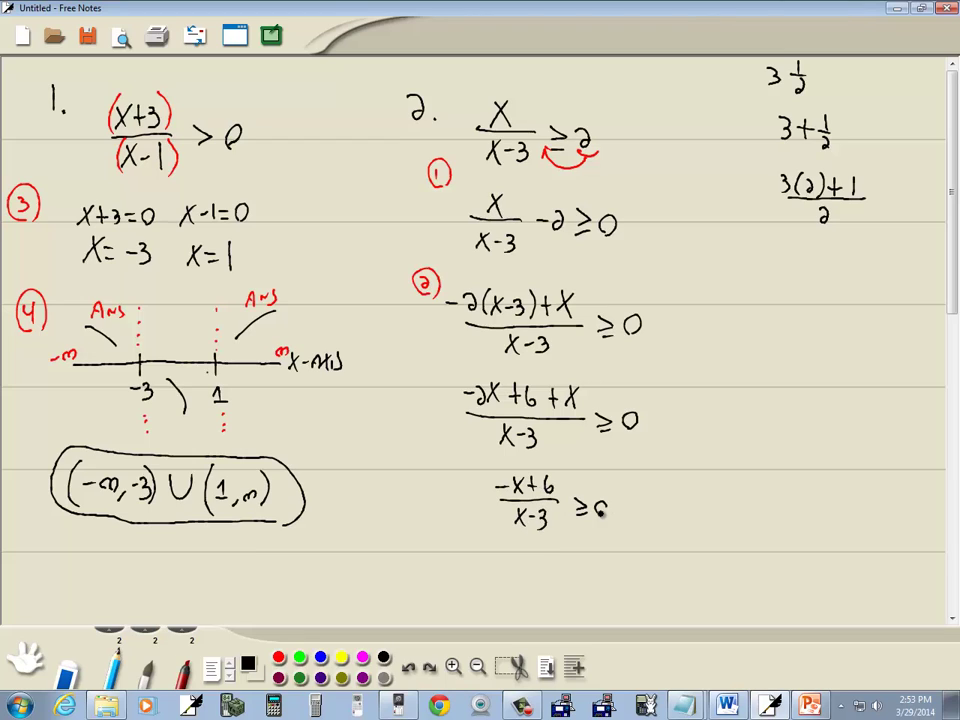
Step: Write a red circled 3 to start step 3
left_click(953, 619)
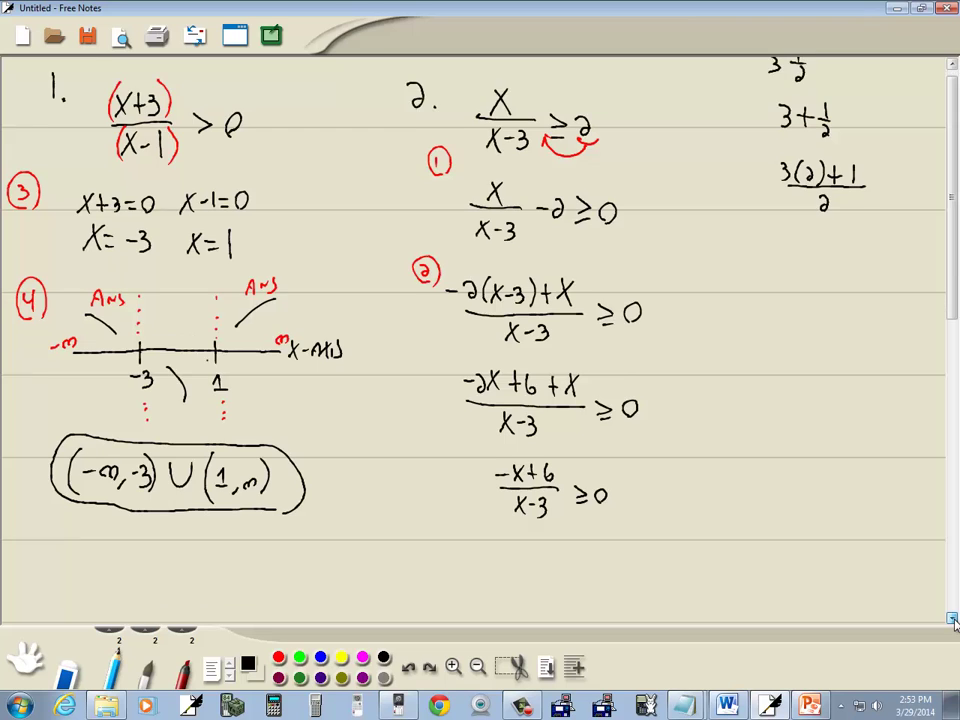
left_click(953, 619)
left_click(953, 619)
left_click(953, 619)
left_click(953, 619)
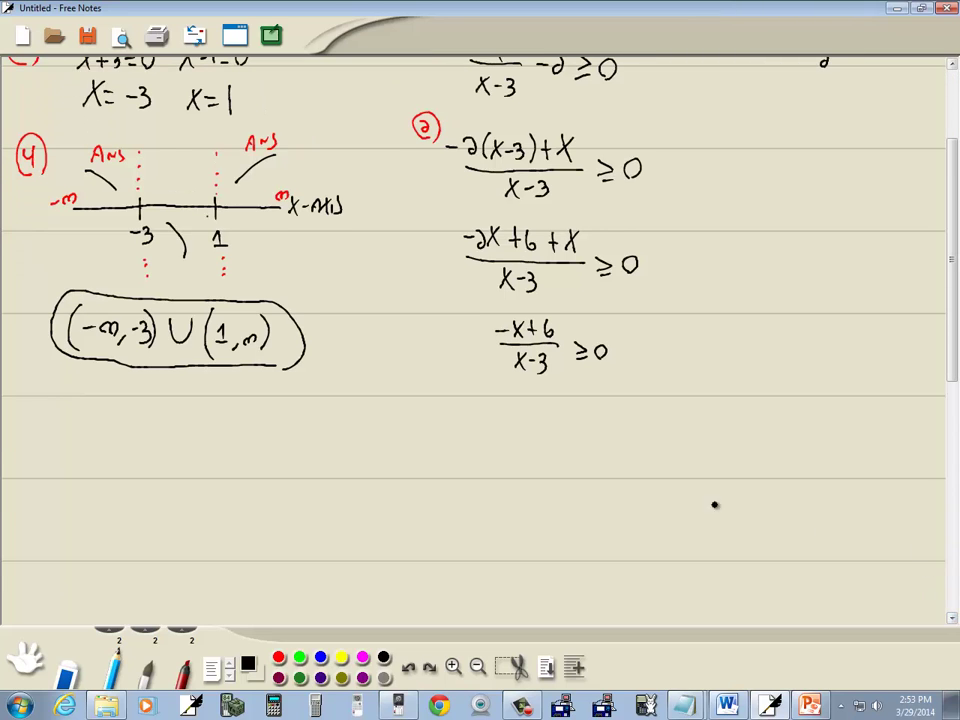
key("alt+Tab")
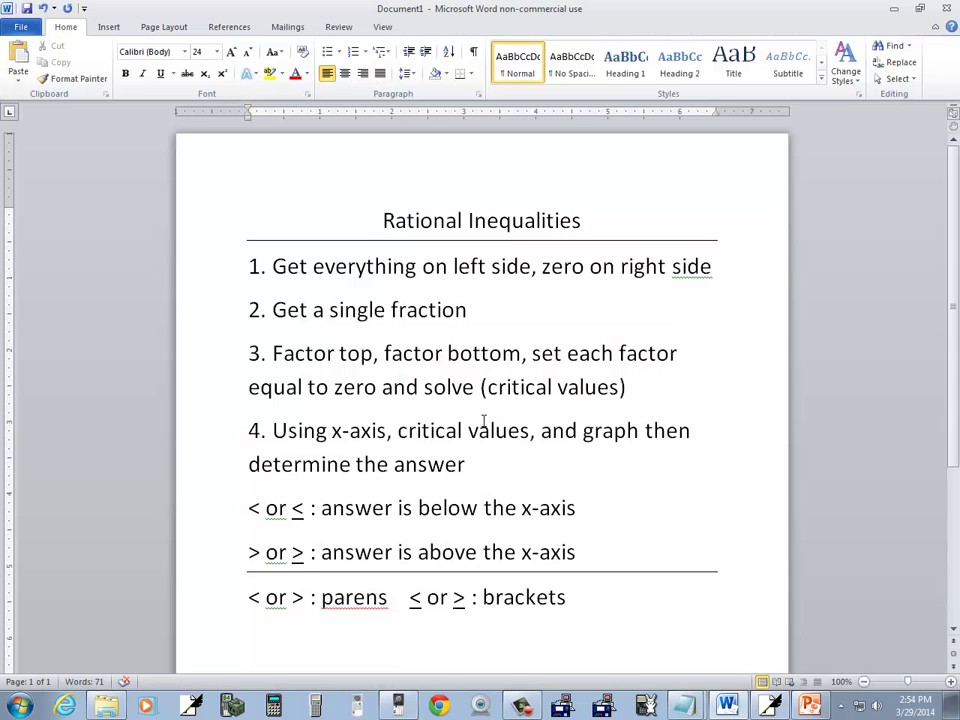
key("alt+Tab")
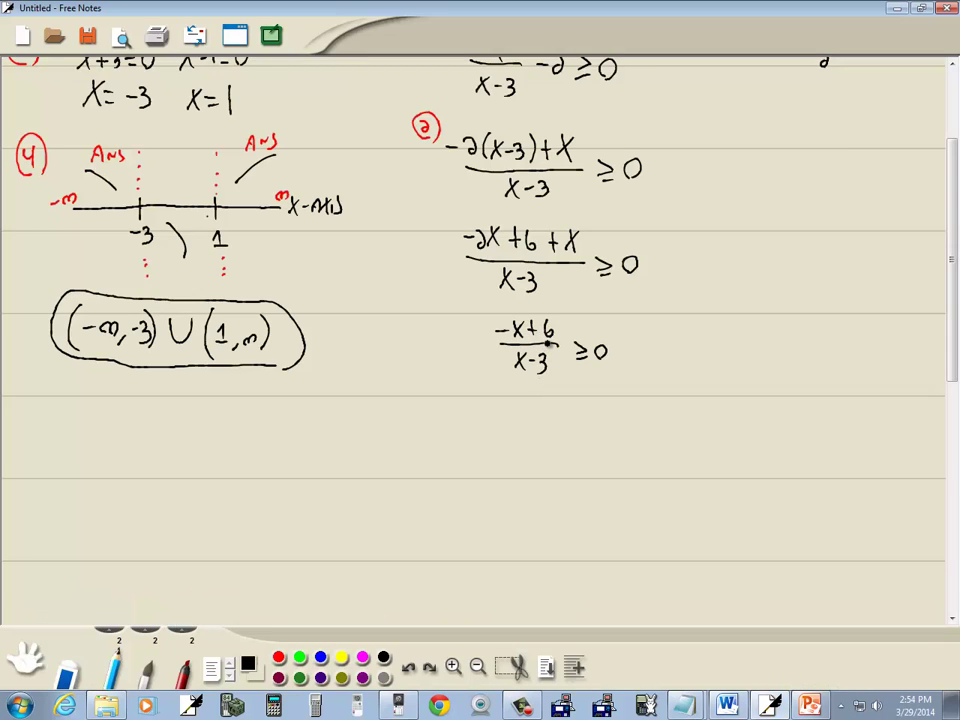
key("alt+Tab")
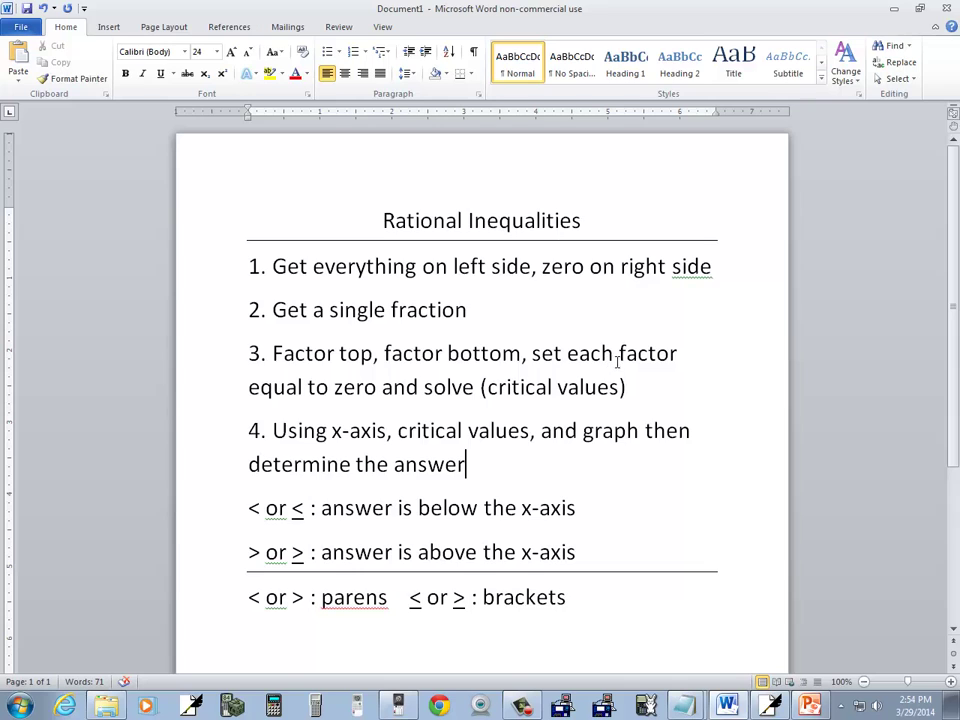
key("alt+Tab")
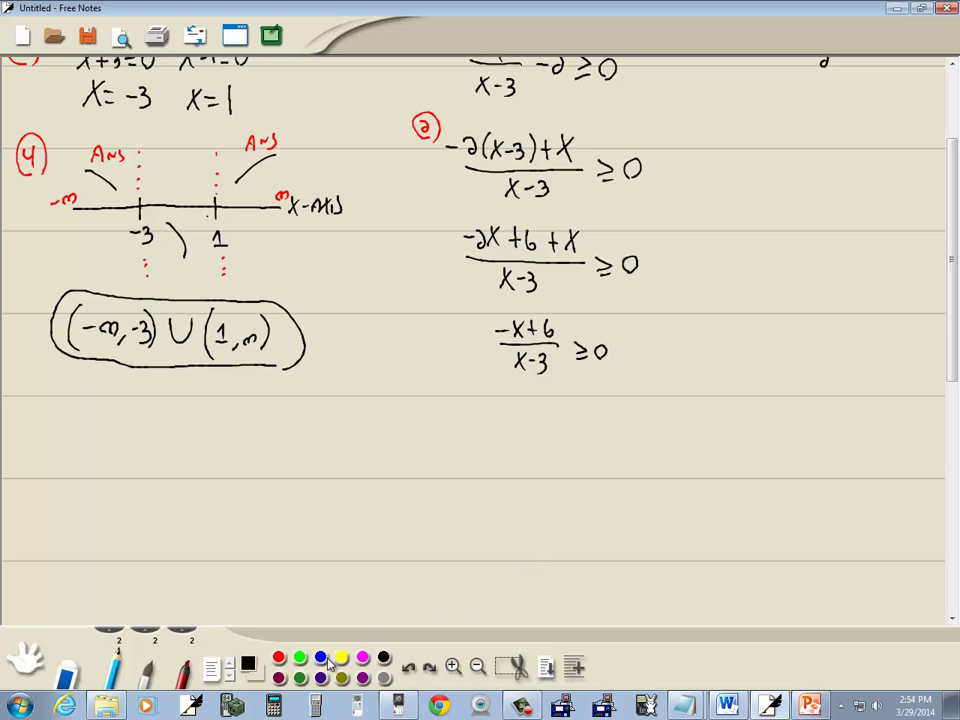
left_click(278, 657)
mouse_move(426, 397)
left_mouse_down()
mouse_move(428, 416)
mouse_move(431, 391)
mouse_move(497, 426)
left_mouse_up()
Step: In black, set numerator and denominator to zero: -X+6=0 and X-3=0
left_click(384, 658)
mouse_move(497, 411)
left_mouse_down()
mouse_move(483, 426)
mouse_move(515, 420)
left_mouse_up()
mouse_move(509, 414)
left_mouse_down()
mouse_move(509, 426)
mouse_move(552, 414)
left_mouse_up()
left_click_drag(540, 422, 610, 422)
mouse_move(611, 403)
left_mouse_down()
mouse_move(598, 422)
mouse_move(650, 410)
left_mouse_up()
left_click_drag(638, 417, 650, 417)
left_click_drag(659, 405, 658, 406)
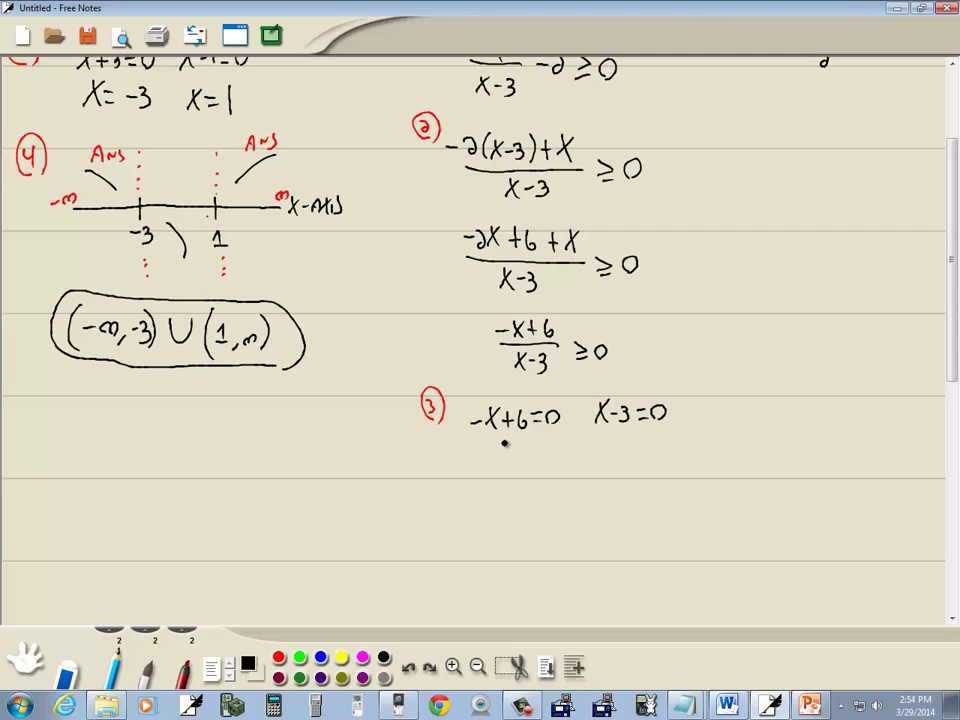
Step: Solve them for the critical values 6=X and X=3
mouse_move(503, 440)
left_mouse_down()
mouse_move(497, 452)
mouse_move(522, 447)
left_mouse_up()
left_click_drag(510, 454, 541, 462)
left_click_drag(541, 442, 526, 462)
left_click_drag(600, 447, 612, 465)
mouse_move(612, 447)
left_mouse_down()
mouse_move(600, 465)
mouse_move(629, 453)
left_mouse_up()
left_click_drag(618, 460, 634, 465)
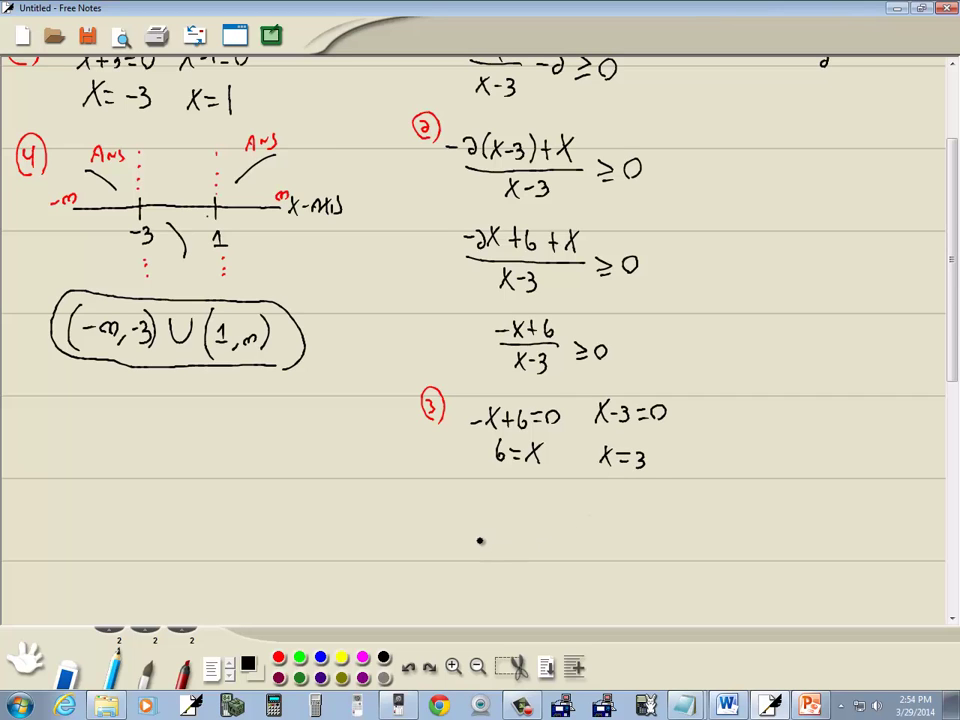
Step: Write a circled 4 for step 4, erasing the black one and redoing it in red
key("alt+Tab")
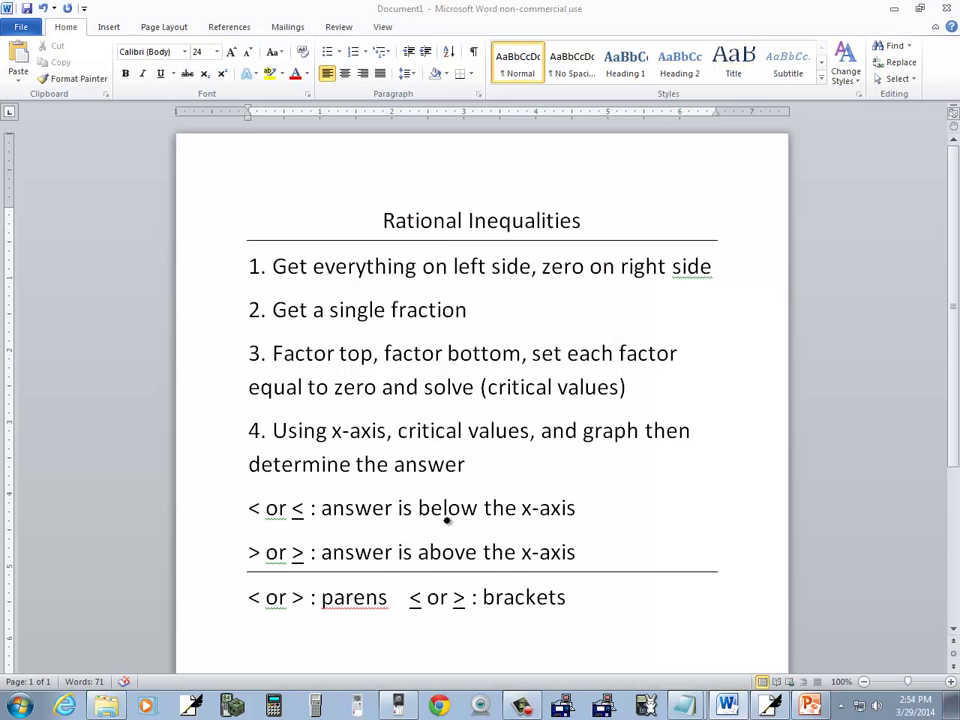
key("alt+Tab")
left_click_drag(428, 497, 436, 520)
mouse_move(438, 486)
left_mouse_down()
mouse_move(422, 510)
mouse_move(478, 520)
left_mouse_up()
left_click(67, 672)
left_click(278, 657)
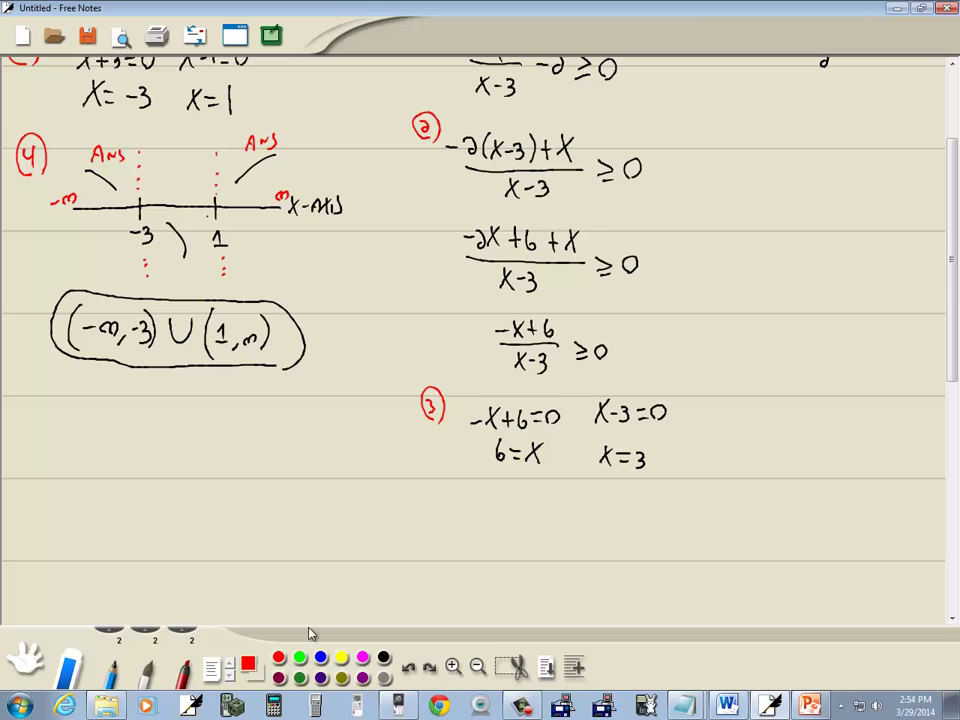
left_click(112, 670)
mouse_move(428, 502)
left_mouse_down()
mouse_move(440, 517)
mouse_move(434, 526)
left_mouse_up()
left_click_drag(432, 497, 431, 498)
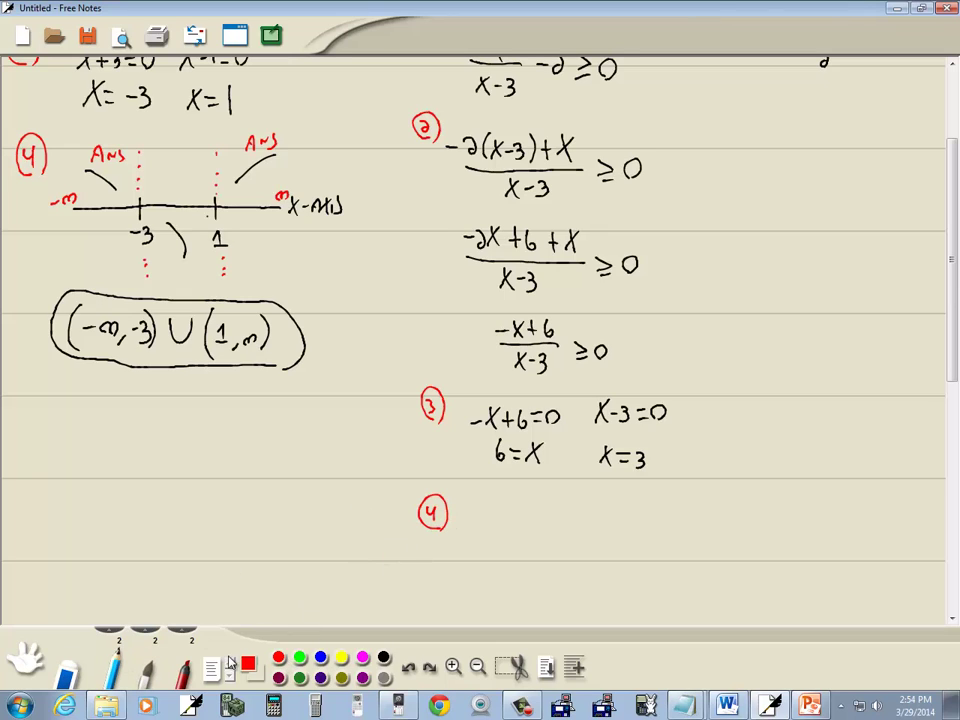
Step: Draw a black line labelled X-AXIS with ticks at critical values 3 and 6
left_click(383, 657)
key("alt+Tab")
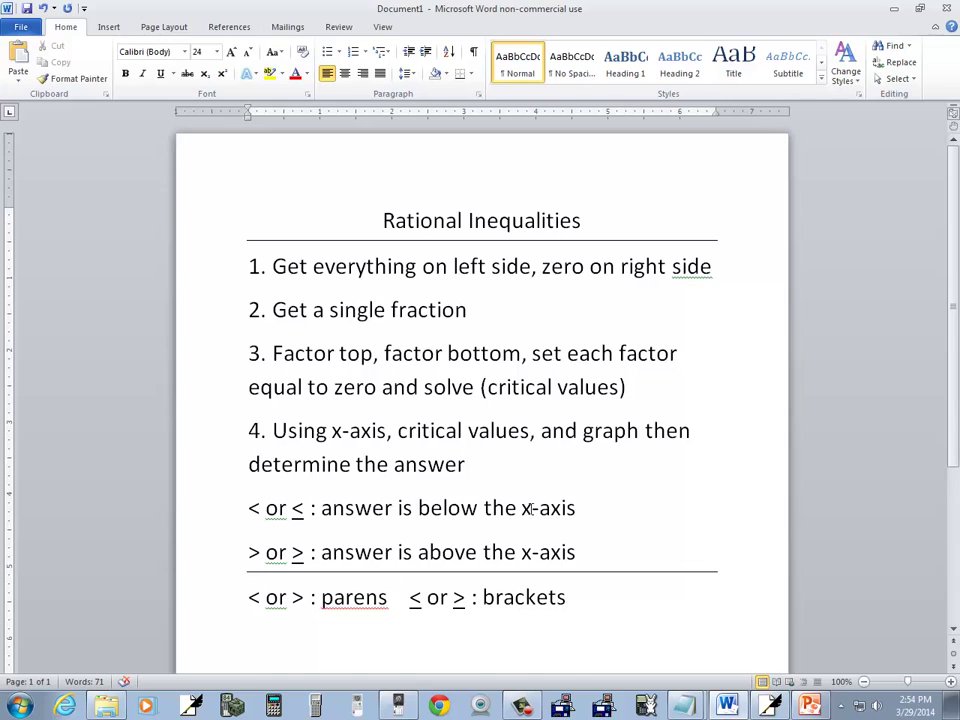
key("alt+Tab")
mouse_move(466, 567)
left_mouse_down()
mouse_move(756, 565)
mouse_move(746, 566)
left_mouse_up()
left_click_drag(762, 558, 770, 557)
left_click_drag(772, 562, 795, 565)
left_click_drag(795, 553, 787, 565)
left_click_drag(798, 553, 800, 565)
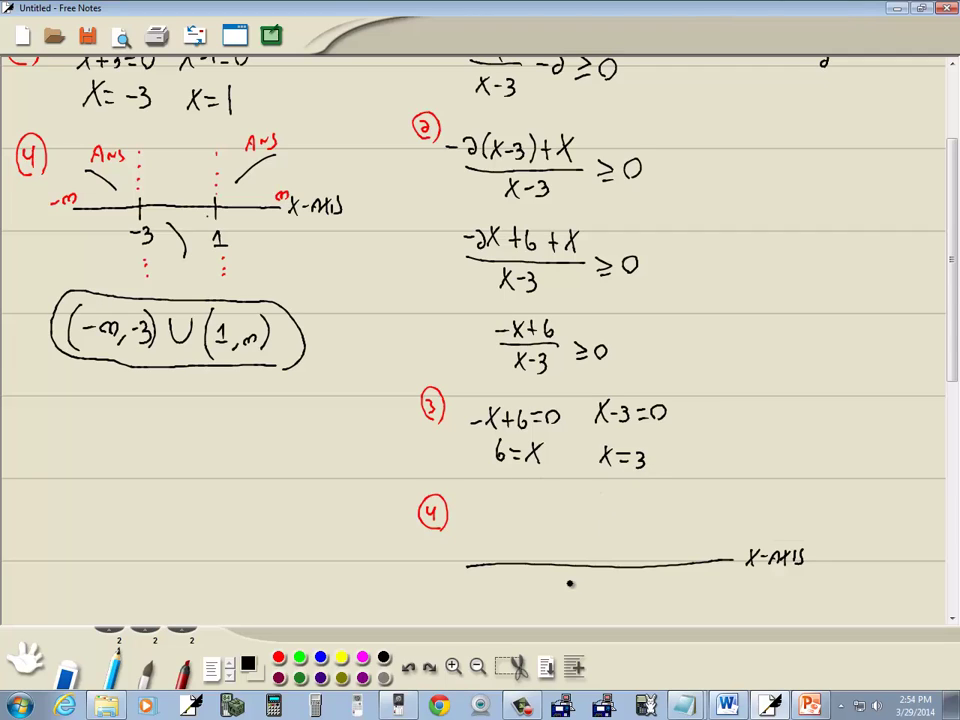
left_click_drag(552, 559, 543, 599)
left_click_drag(643, 560, 642, 594)
Step: Add red dotted guides through 3 and 6 and mark -∞ and ∞ at the axis ends
left_click(952, 618)
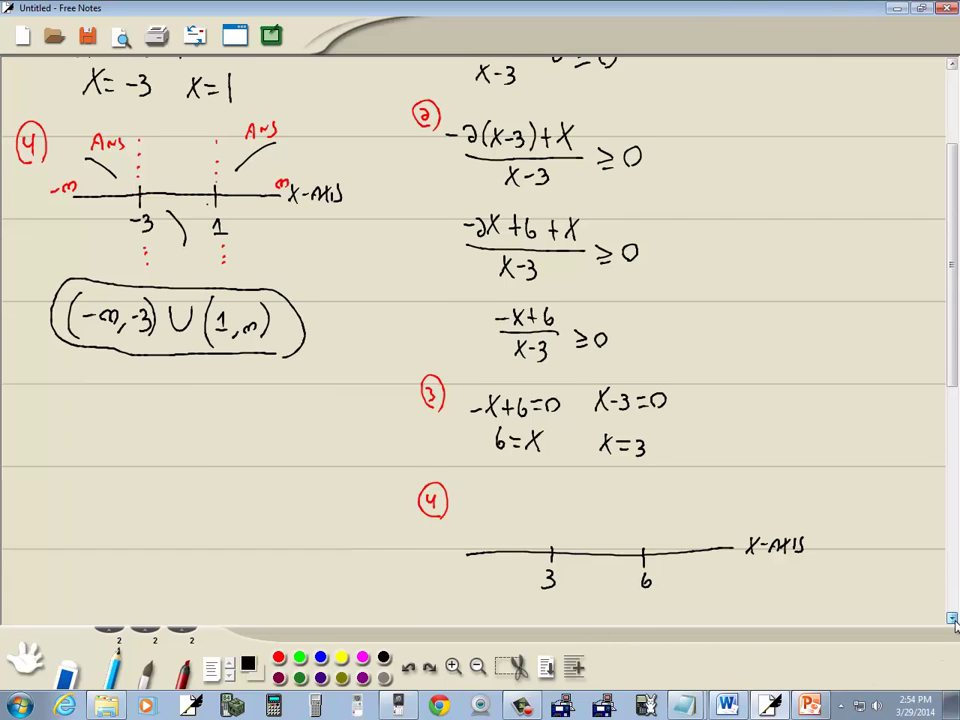
left_click(952, 618)
left_click(952, 618)
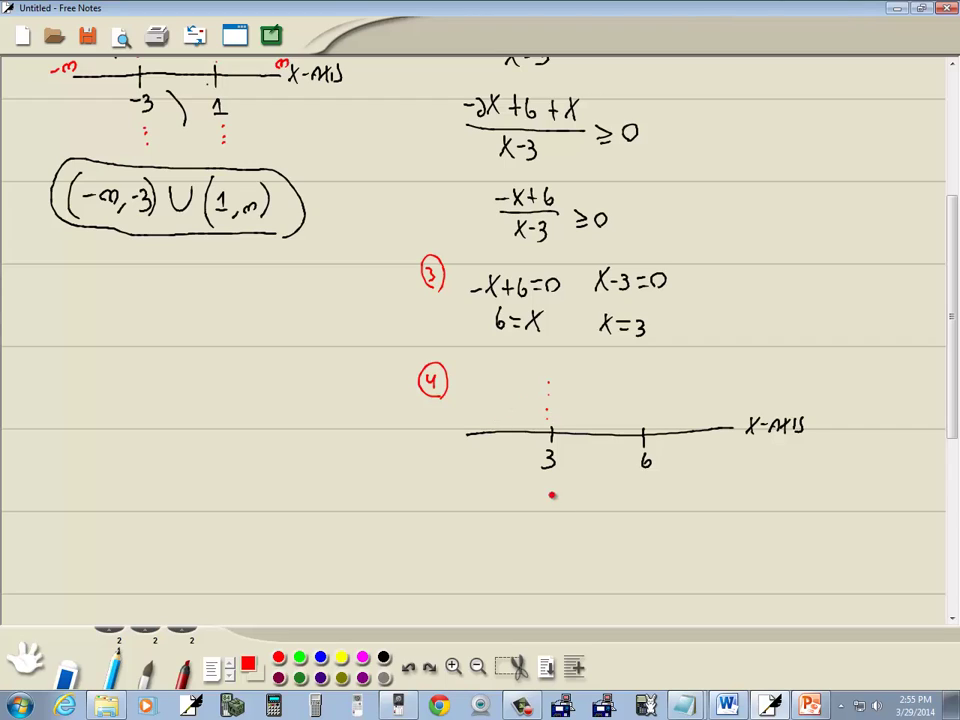
left_click_drag(551, 494, 551, 466)
left_click_drag(645, 380, 645, 430)
left_click_drag(646, 484, 646, 508)
left_click_drag(444, 427, 470, 426)
left_click_drag(740, 423, 739, 420)
left_click(384, 657)
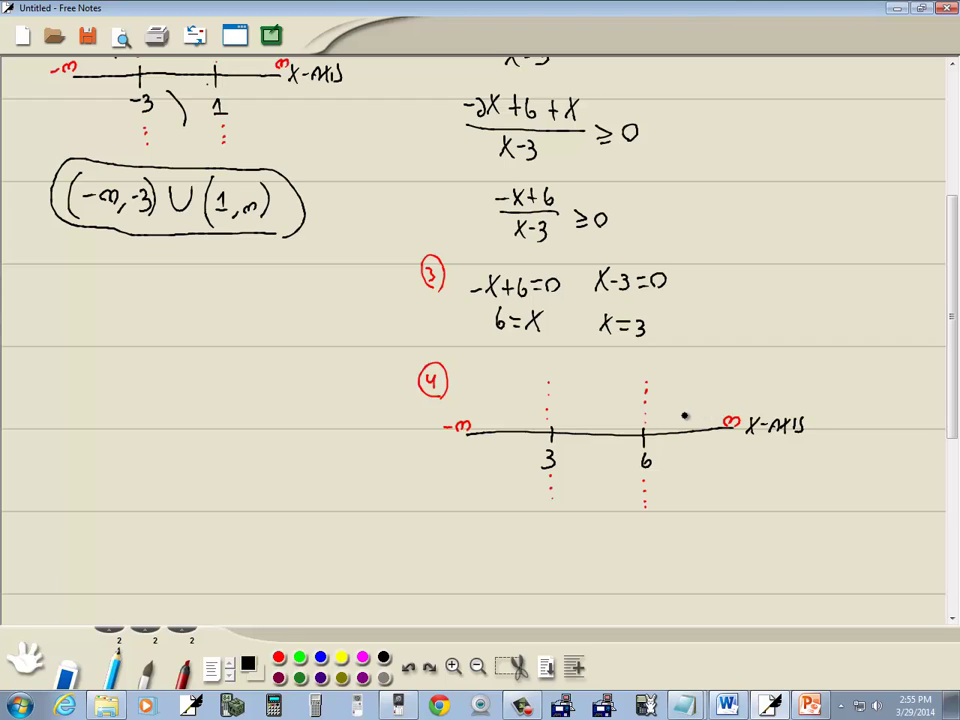
Step: In red, wrap the numerator -X+6 and denominator X-3 in parentheses
left_click(279, 657)
left_click_drag(497, 180, 495, 212)
mouse_move(556, 180)
left_mouse_down()
mouse_move(558, 210)
mouse_move(509, 249)
left_mouse_up()
left_click_drag(550, 213, 551, 249)
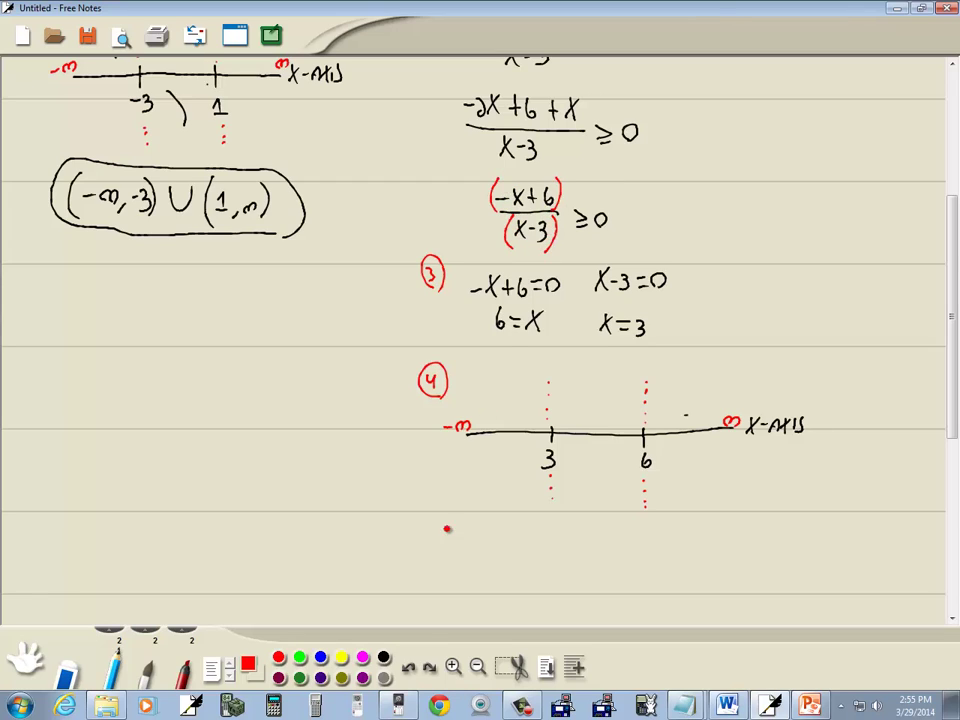
Step: In HP Prime's Symbolic view, delete the old (X+3)/(X-1) F1 function
left_click(383, 657)
mouse_move(398, 705)
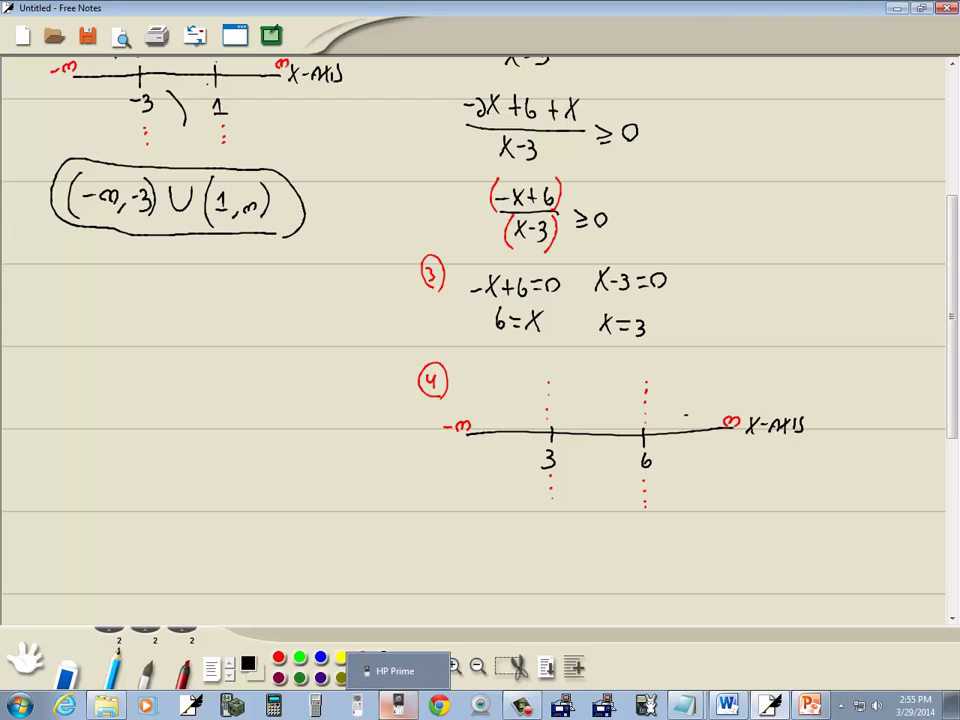
key("alt+Tab")
key("alt+Tab")
key("alt+Tab")
key("alt+Tab")
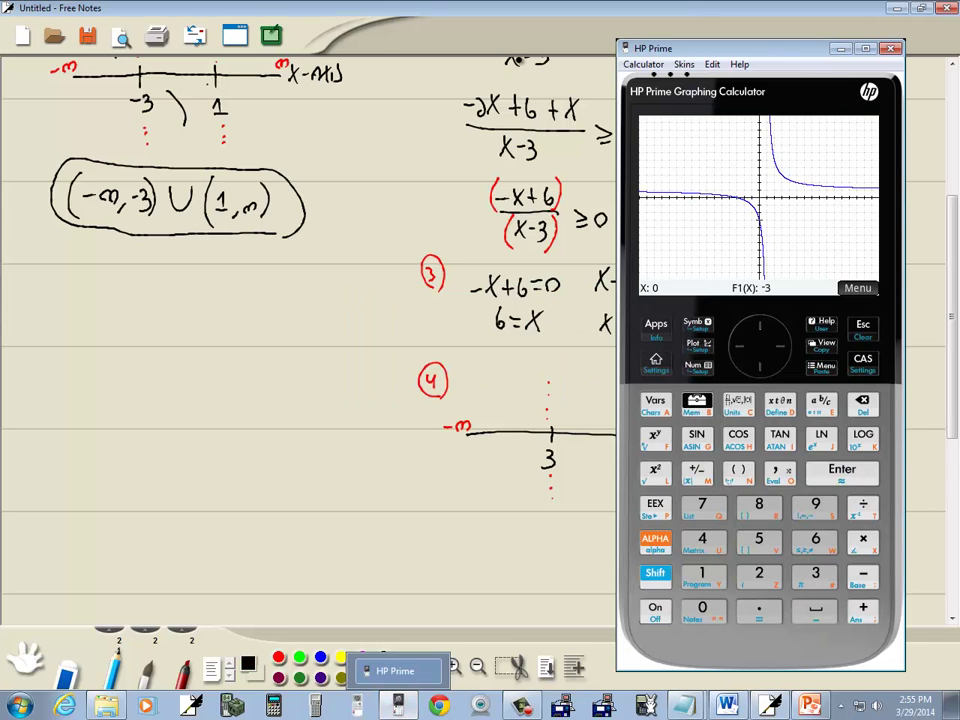
left_click(695, 325)
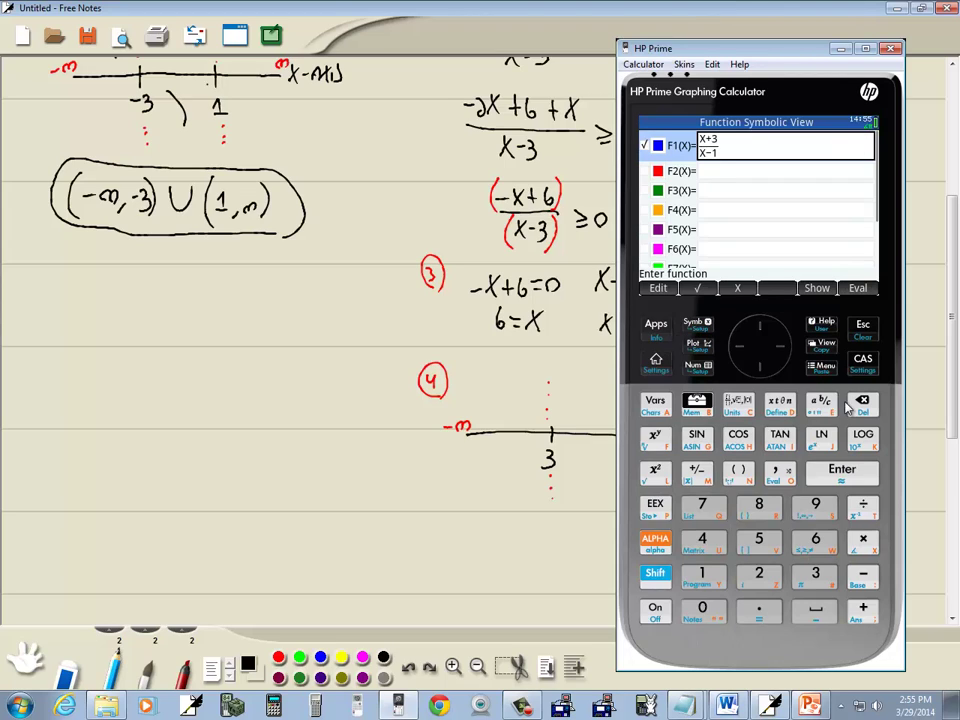
key("BackSpace")
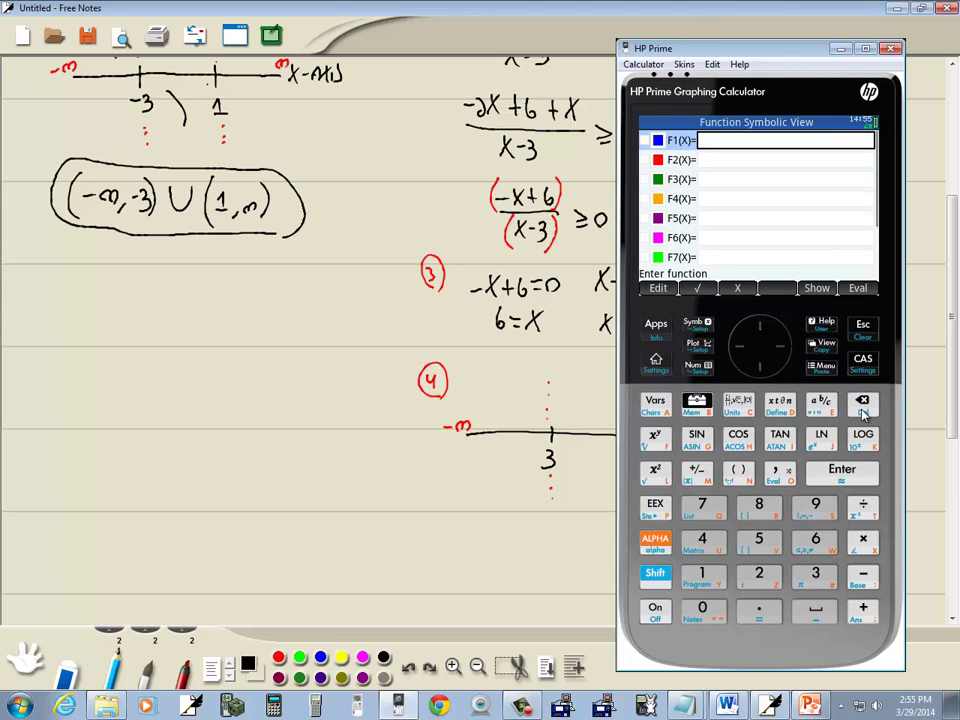
Step: Enter (-X+6)/(X-3) as the new F1 function
left_click(740, 466)
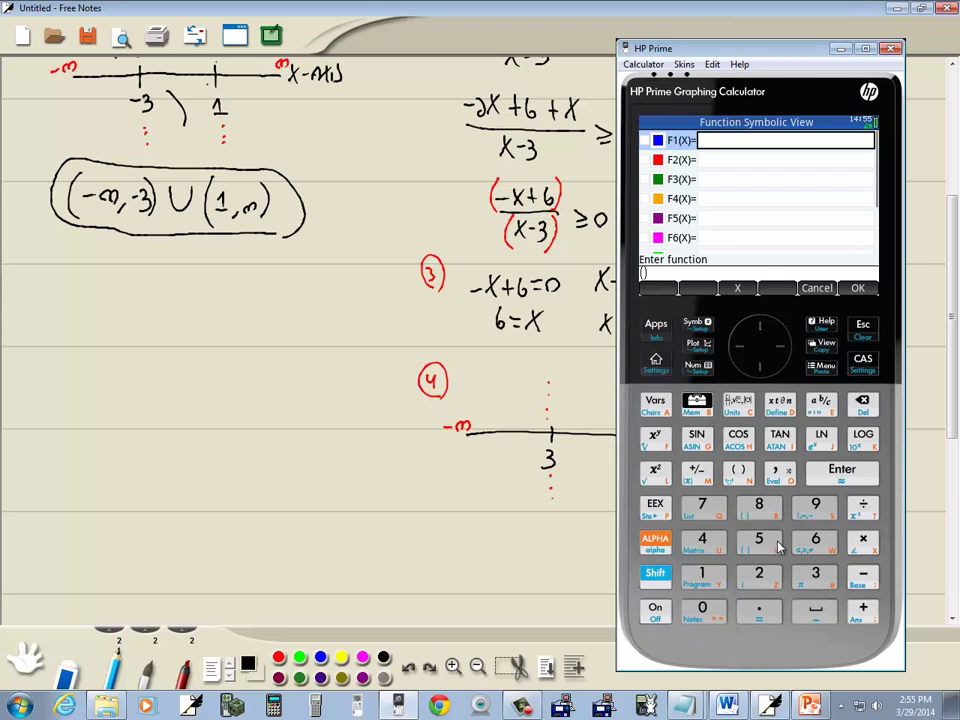
left_click(697, 469)
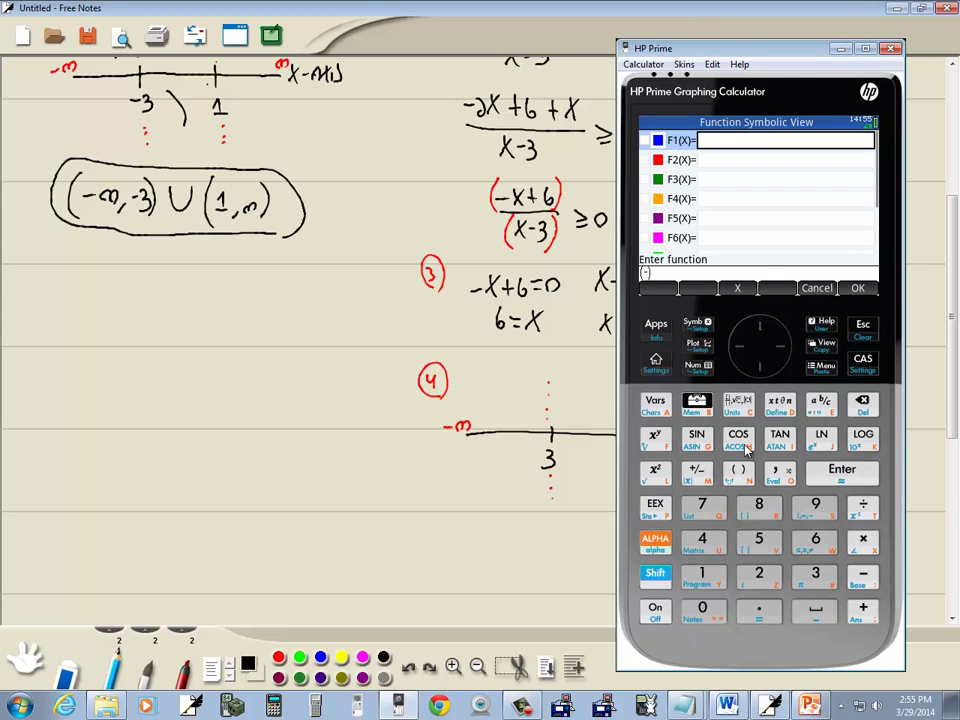
left_click(779, 402)
left_click(864, 610)
left_click(815, 539)
left_click(863, 504)
left_click(738, 469)
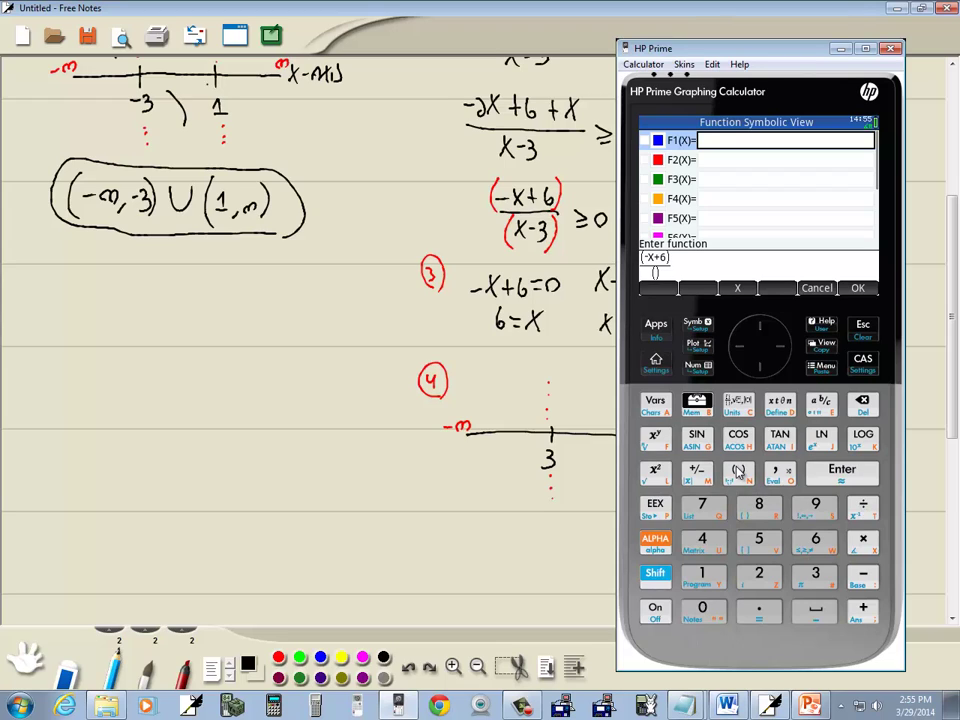
left_click(779, 400)
left_click(864, 574)
left_click(815, 574)
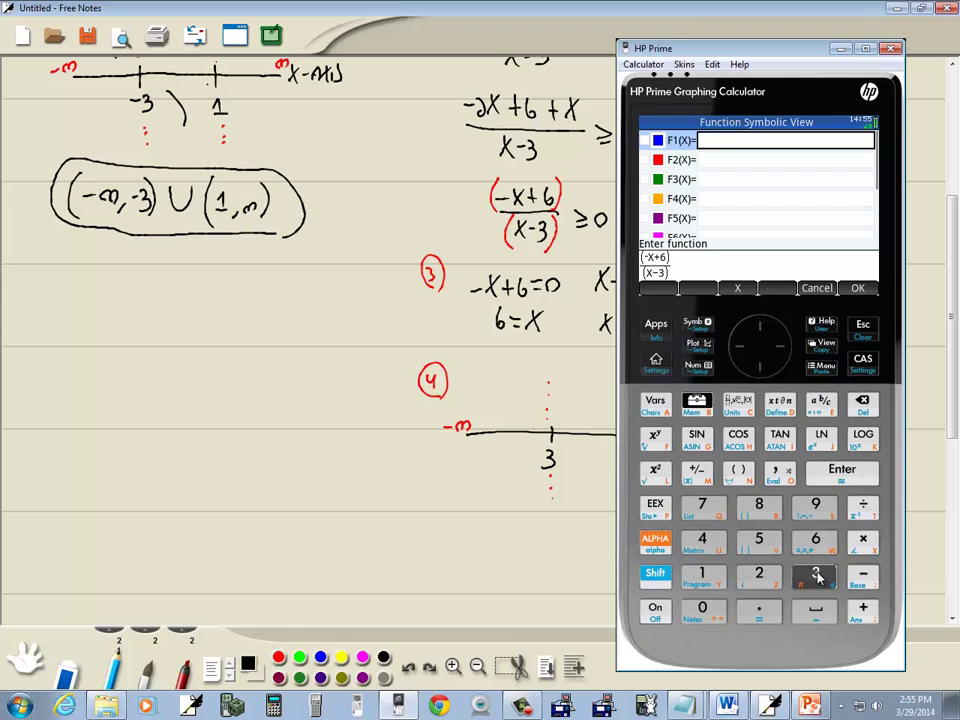